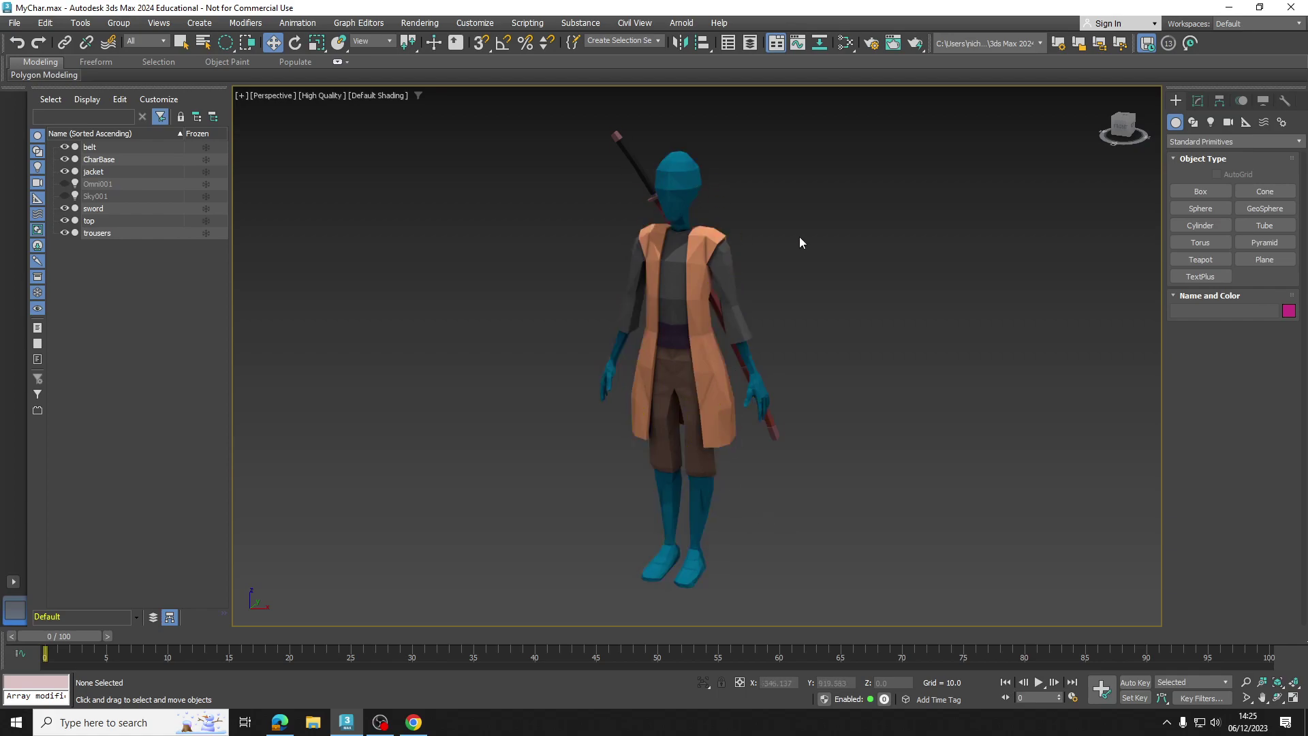
# Set the perspective viewport to Standard quality with Edged Faces shading
pyautogui.keyDown('alt'); pyautogui.moveTo(848, 407); pyautogui.dragTo(839, 404, button='middle'); pyautogui.keyUp('alt')
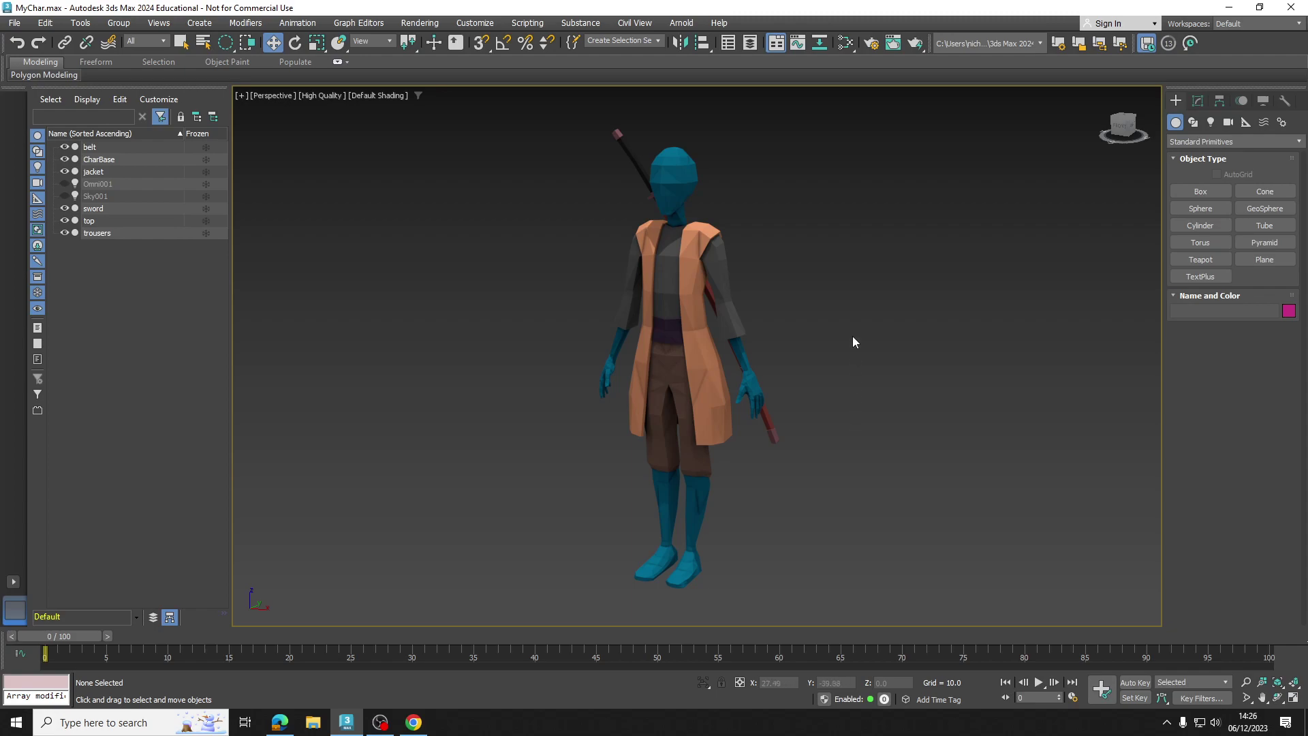
pyautogui.click(326, 96)
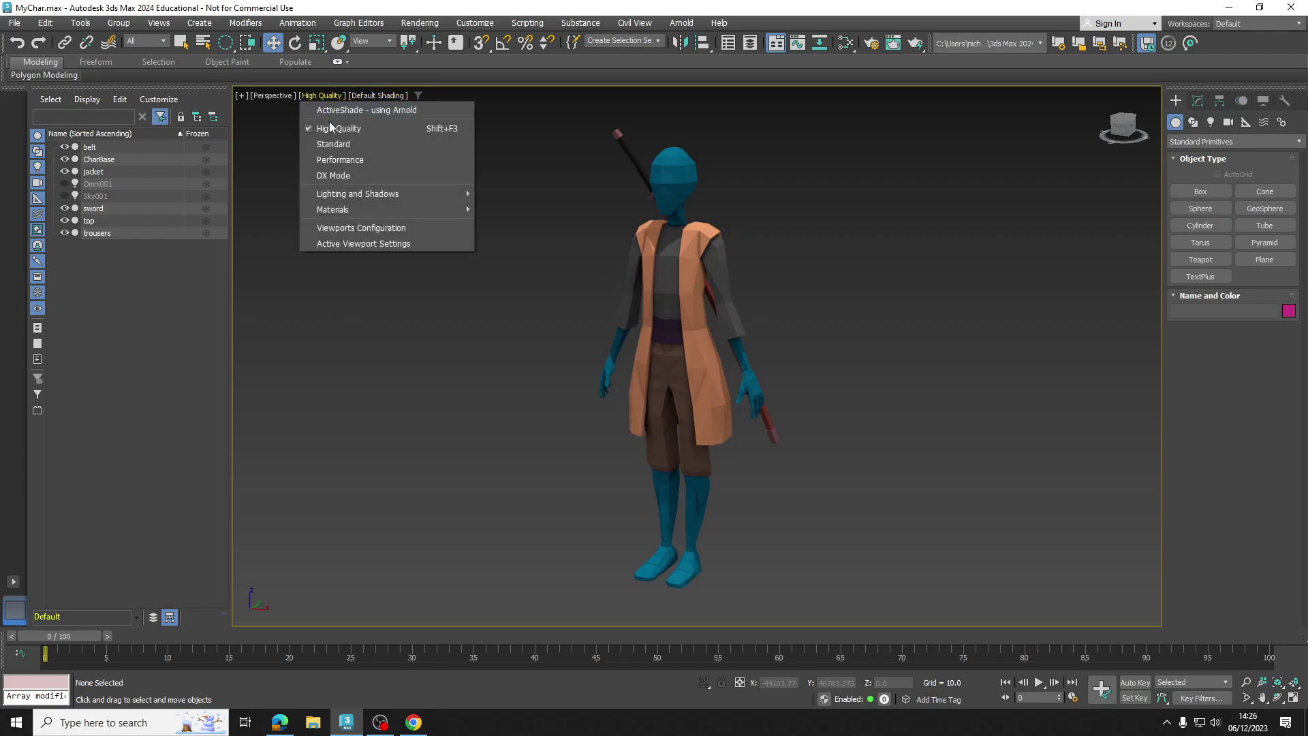
pyautogui.click(329, 143)
pyautogui.click(368, 96)
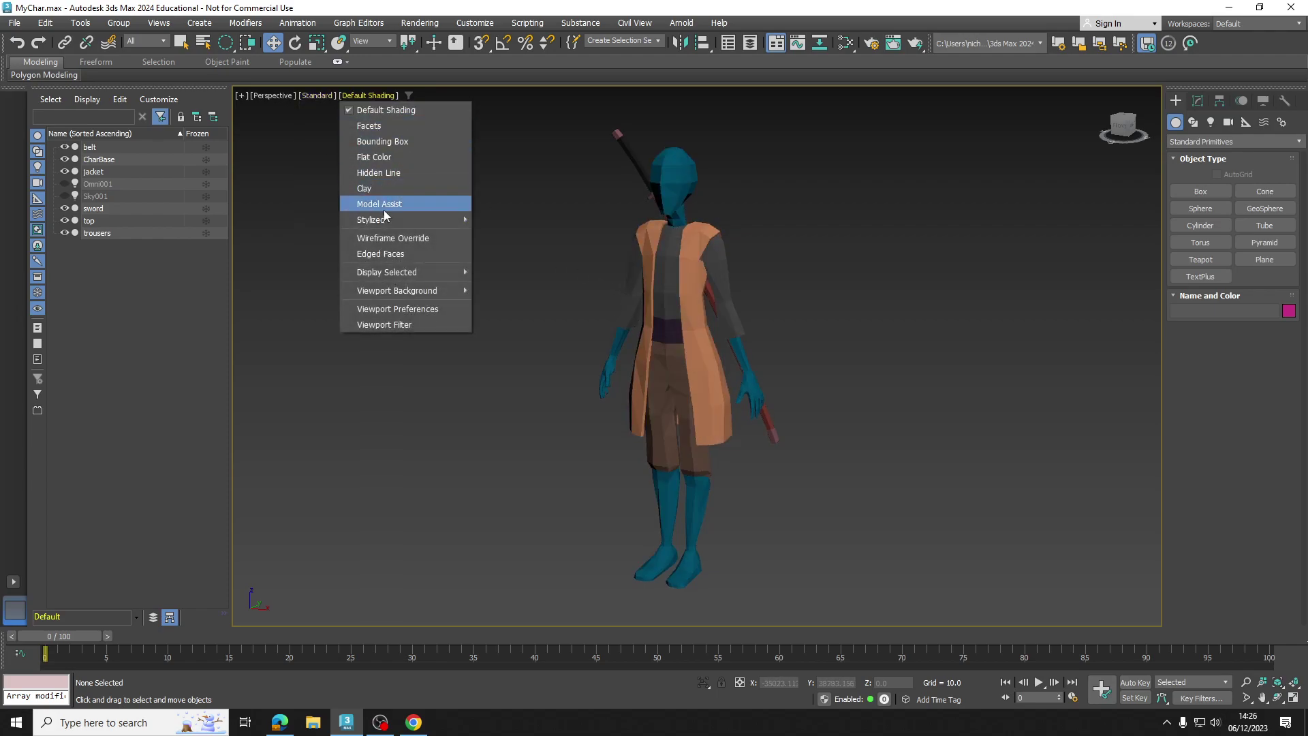
pyautogui.click(383, 255)
pyautogui.keyDown('alt'); pyautogui.moveTo(545, 292); pyautogui.dragTo(538, 286, button='middle'); pyautogui.keyUp('alt')
# Clone the CharBase body along the X axis as one independent copy beside the clothed character
pyautogui.click(652, 185)
pyautogui.moveTo(711, 229); pyautogui.dragTo(662, 220, button='middle')
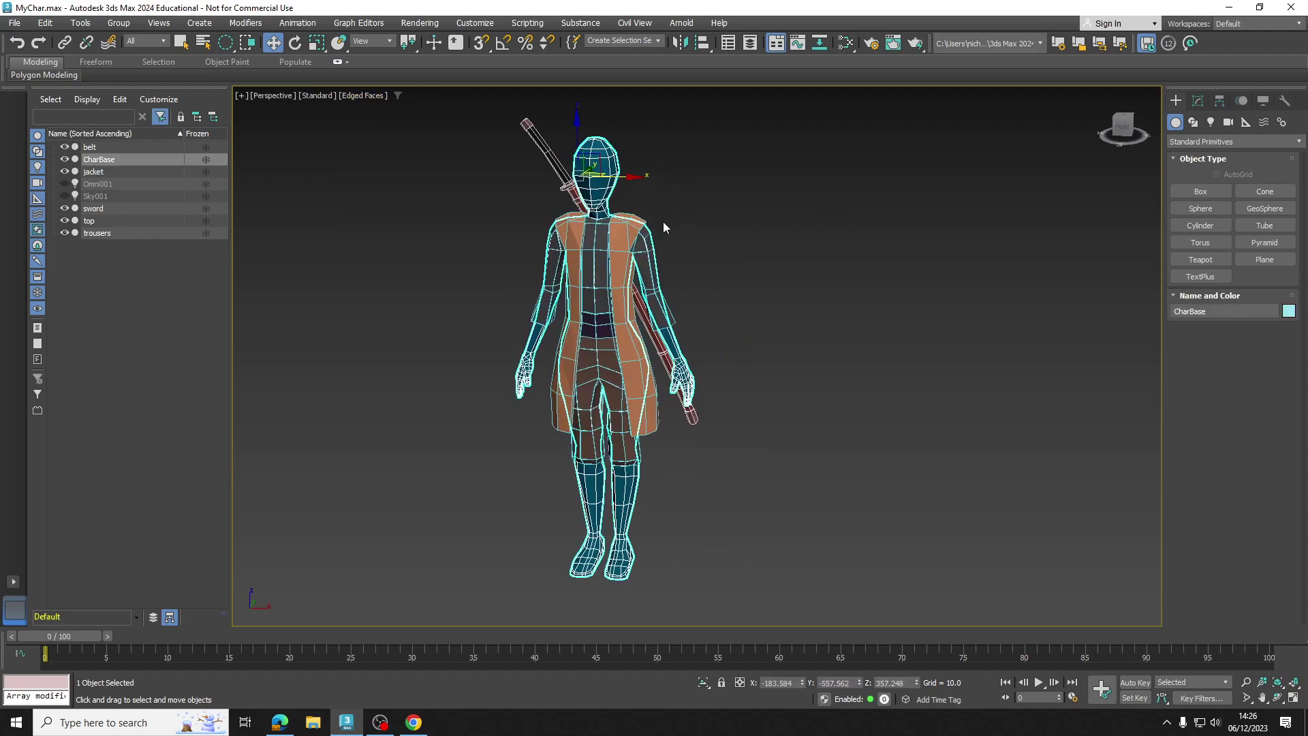
pyautogui.scroll(-3, 662, 219)
pyautogui.keyDown('shift'); pyautogui.moveTo(653, 194); pyautogui.dragTo(897, 201); pyautogui.keyUp('shift')
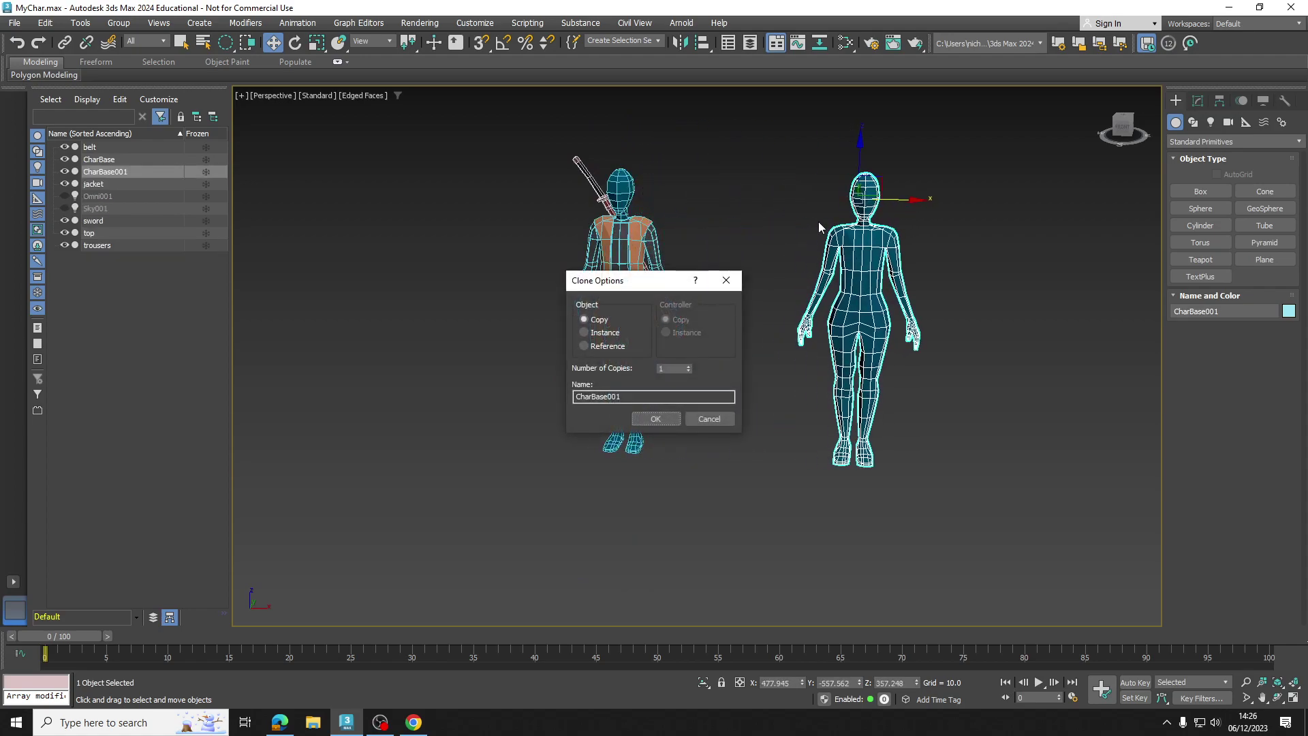
pyautogui.click(655, 413)
pyautogui.click(915, 362)
# Examine the polygon layout of the copied body beside the clothed character from several angles
pyautogui.moveTo(915, 361)
pyautogui.keyDown('alt'); pyautogui.mouseDown(button='middle')
pyautogui.moveTo(792, 333)
pyautogui.moveTo(617, 354)
pyautogui.moveTo(821, 336)
pyautogui.moveTo(770, 328)
pyautogui.moveTo(747, 295)
pyautogui.moveTo(671, 300)
pyautogui.mouseUp(button='middle'); pyautogui.keyUp('alt')
pyautogui.click(792, 333)
pyautogui.click(802, 363)
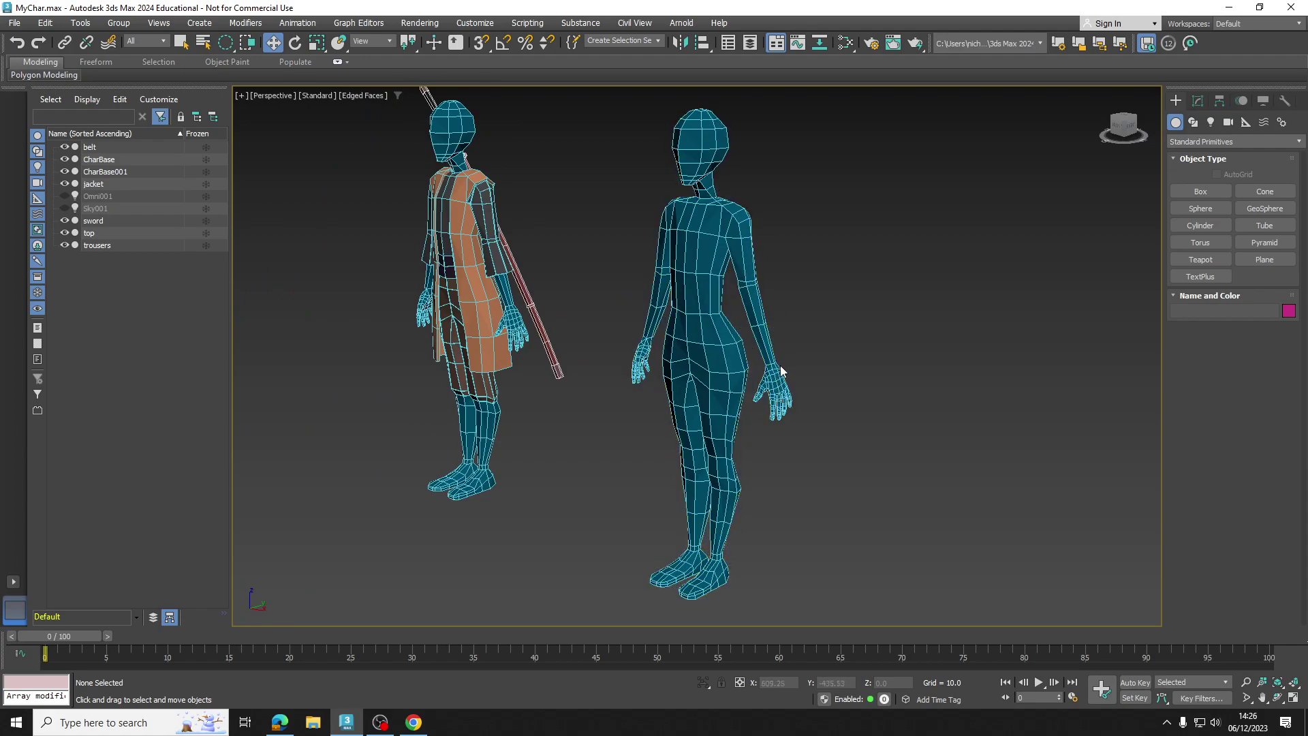
pyautogui.keyDown('alt'); pyautogui.moveTo(781, 363); pyautogui.dragTo(718, 278, button='middle'); pyautogui.keyUp('alt')
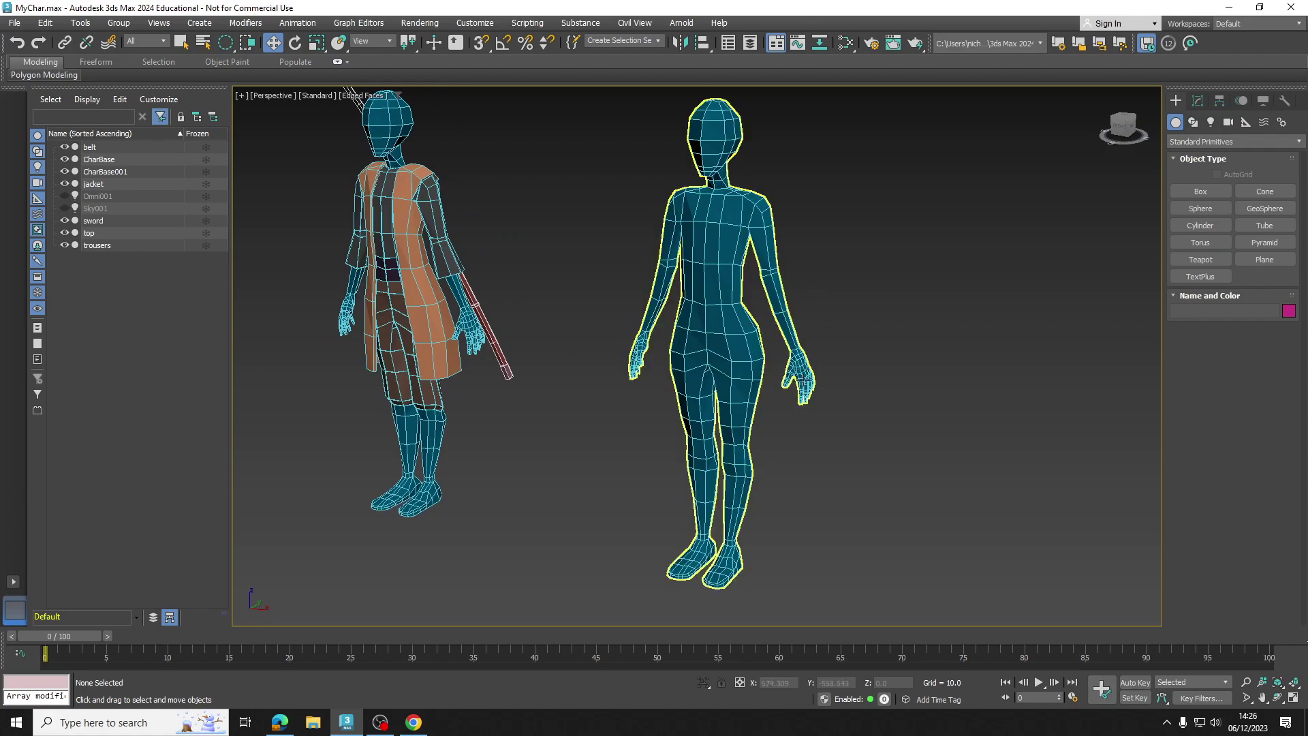
pyautogui.scroll(3, 802, 376)
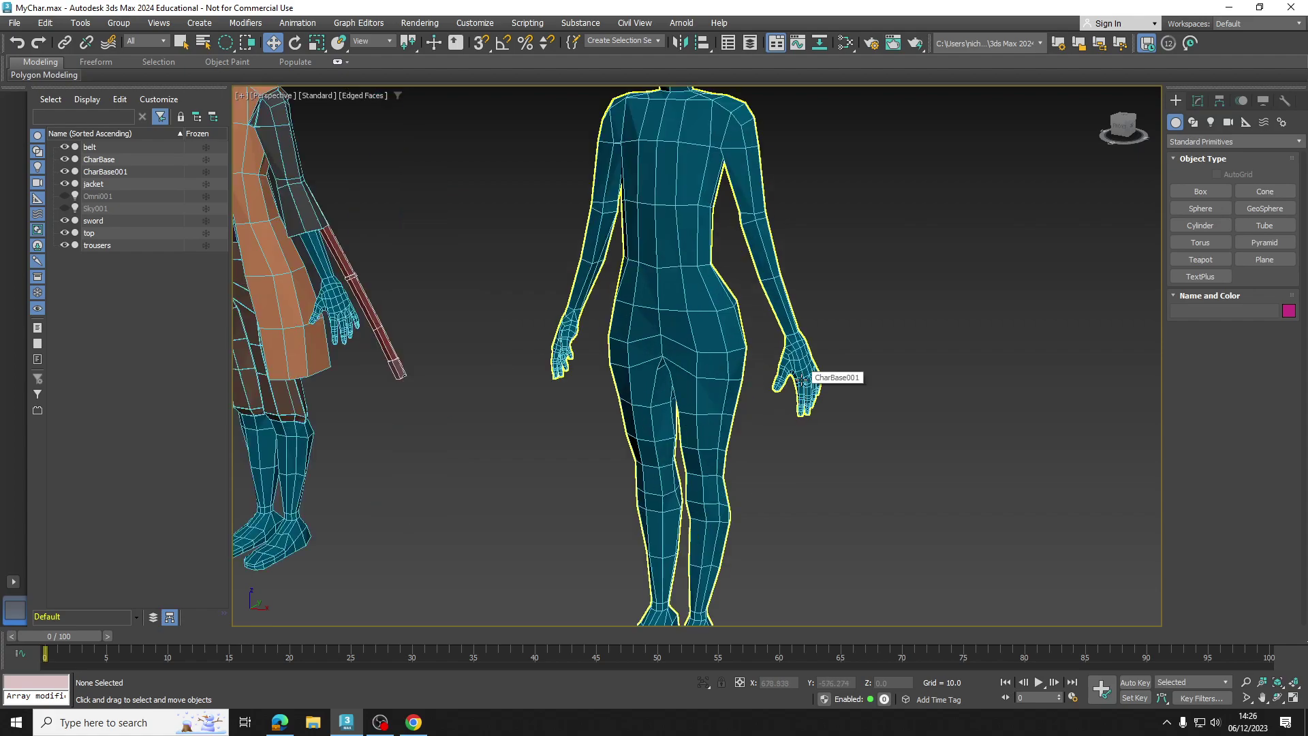
pyautogui.scroll(-3, 664, 360)
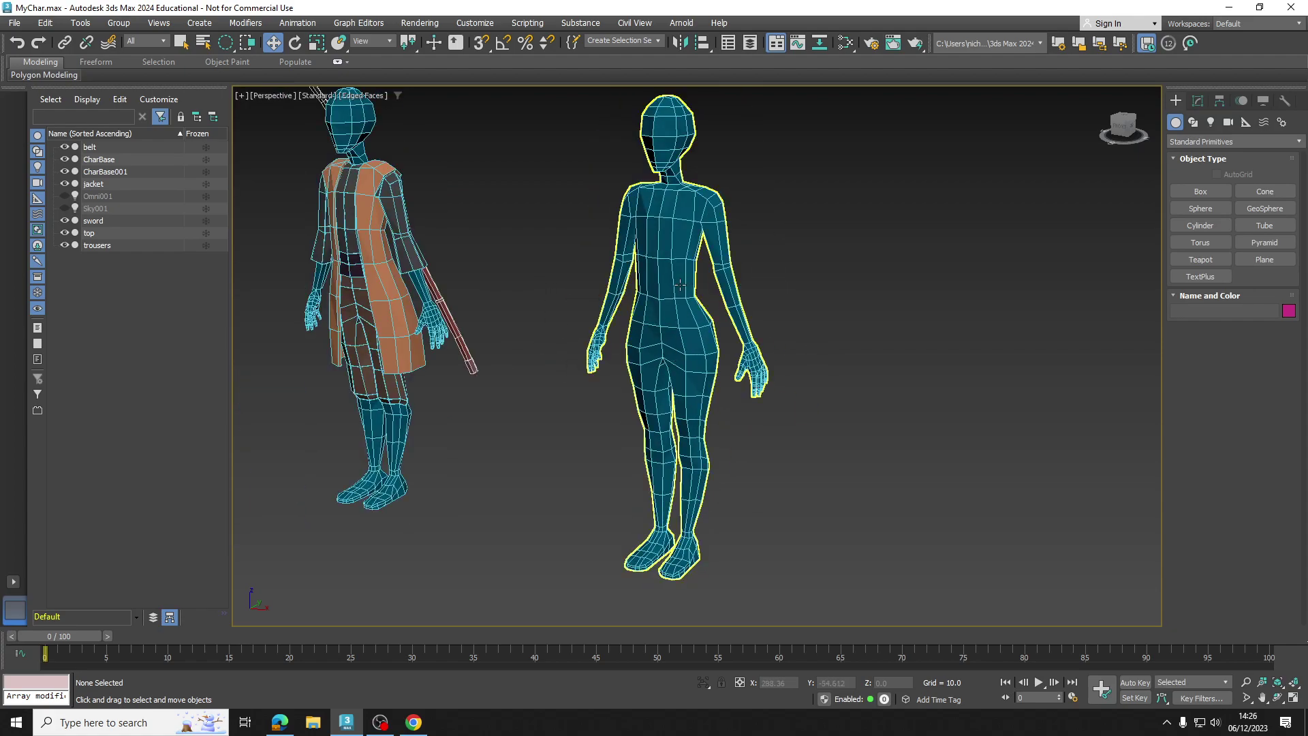
pyautogui.keyDown('alt'); pyautogui.moveTo(682, 284); pyautogui.dragTo(694, 287, button='middle'); pyautogui.keyUp('alt')
pyautogui.moveTo(694, 288); pyautogui.dragTo(815, 385, button='middle')
pyautogui.scroll(-2, 773, 314)
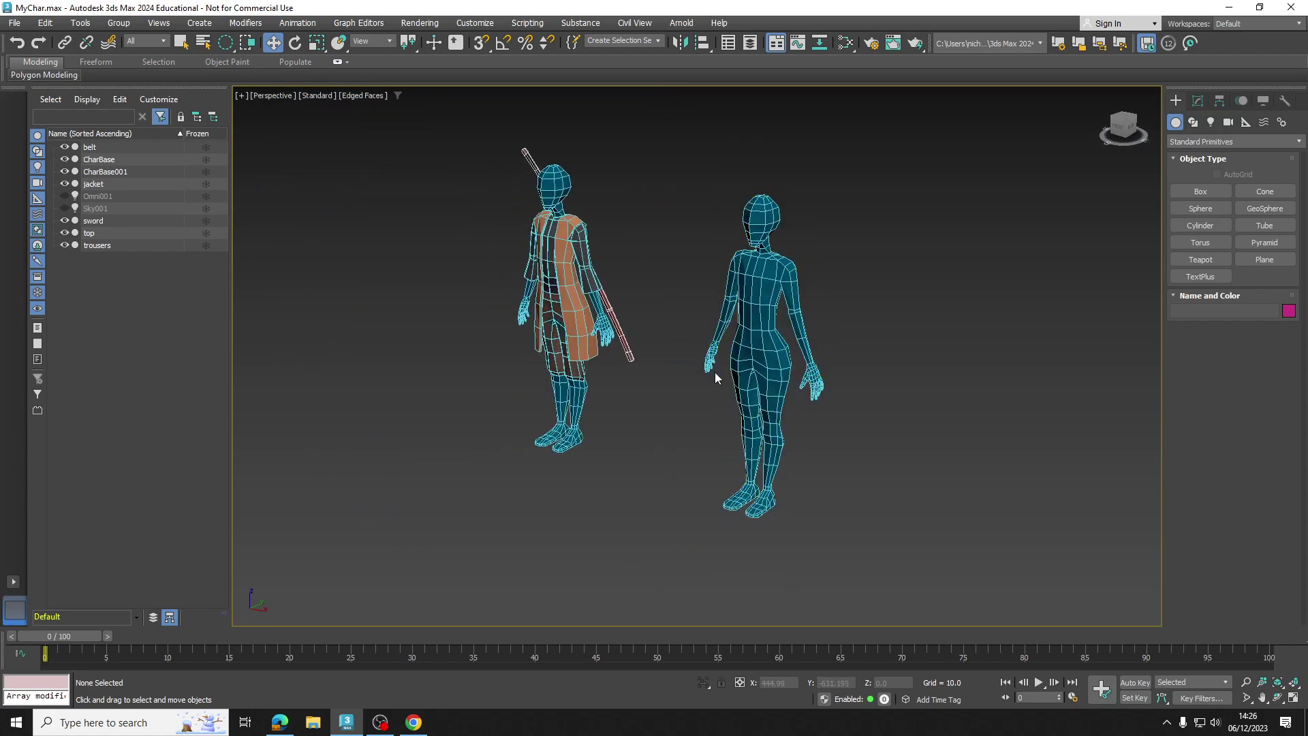
pyautogui.moveTo(713, 374); pyautogui.dragTo(755, 380, button='middle')
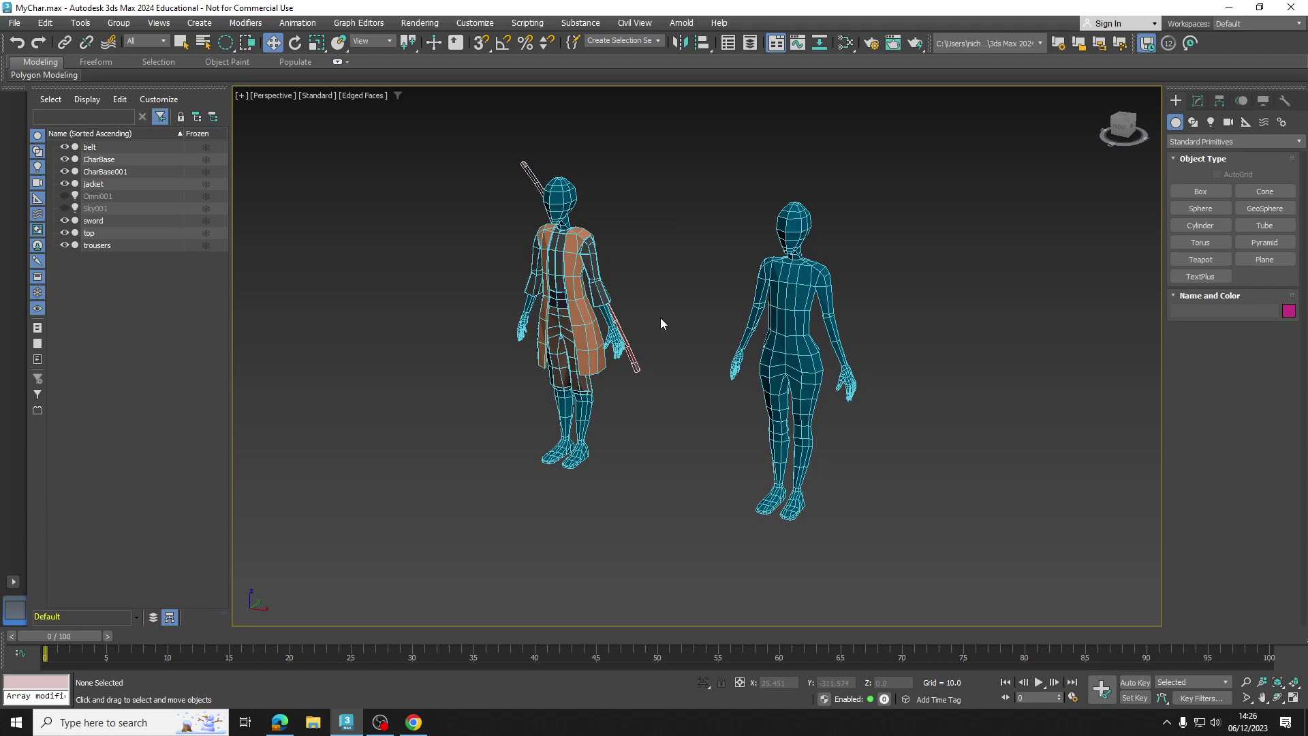
# Move the jacket sideways off the original character and undo the move
pyautogui.click(587, 259)
pyautogui.keyDown('alt'); pyautogui.moveTo(587, 259); pyautogui.dragTo(599, 254, button='middle'); pyautogui.keyUp('alt')
pyautogui.moveTo(598, 255); pyautogui.dragTo(666, 281, button='middle')
pyautogui.scroll(3, 628, 268)
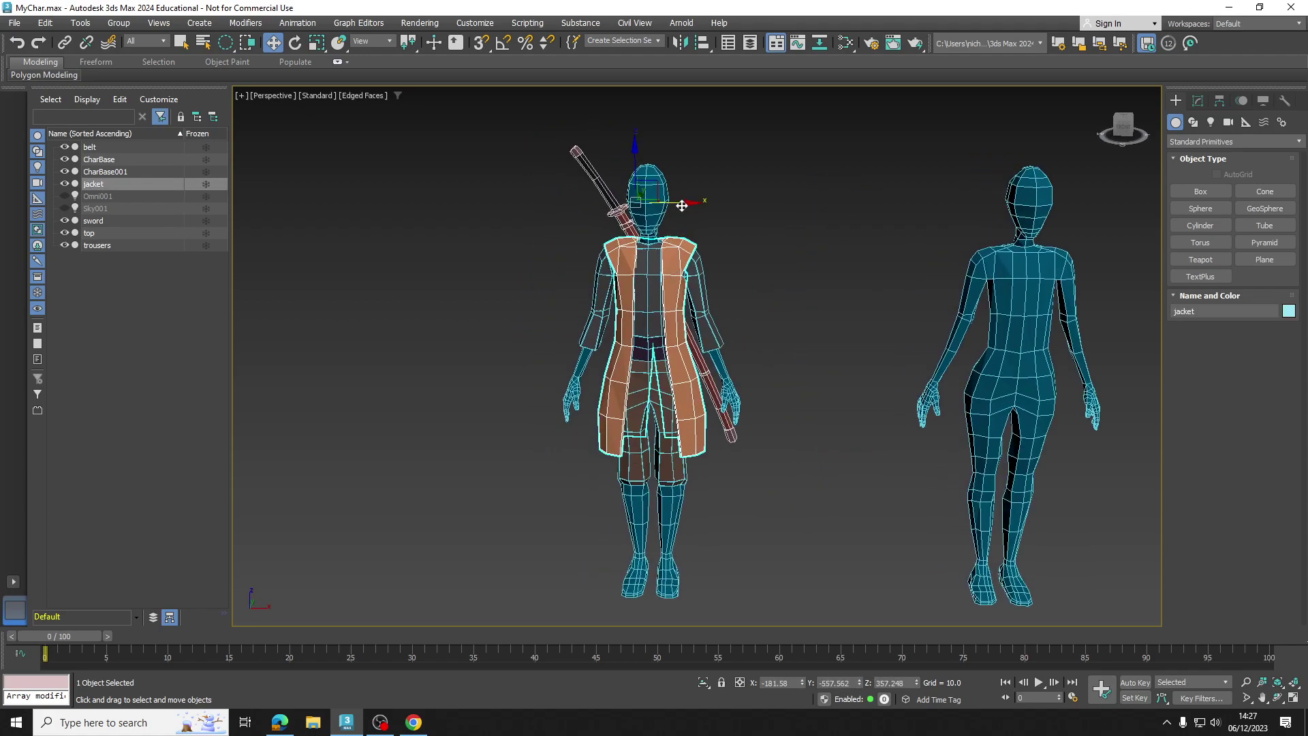
pyautogui.moveTo(682, 206); pyautogui.dragTo(451, 213)
pyautogui.moveTo(517, 344)
pyautogui.keyDown('alt'); pyautogui.mouseDown(button='middle')
pyautogui.moveTo(627, 325)
pyautogui.moveTo(619, 304)
pyautogui.moveTo(484, 339)
pyautogui.moveTo(525, 326)
pyautogui.mouseUp(button='middle'); pyautogui.keyUp('alt')
pyautogui.hotkey('ctrl', 'z')
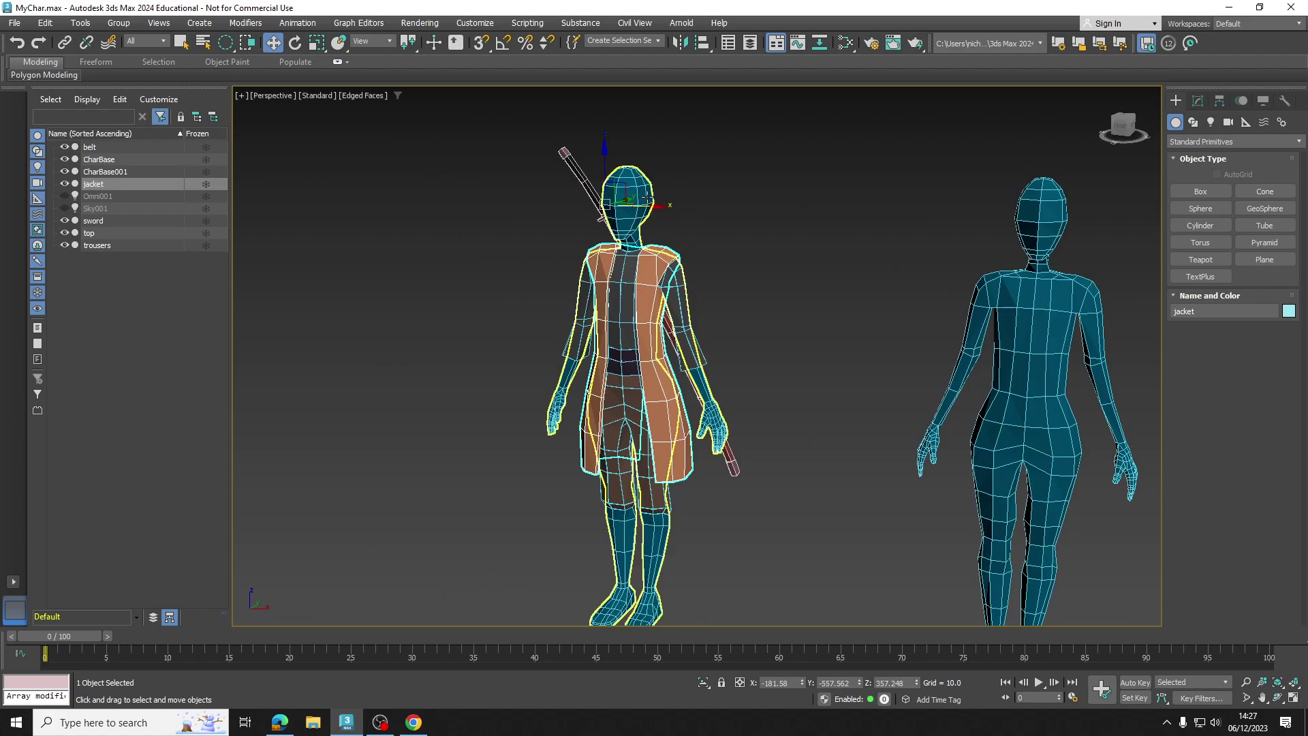
# Move the jacket, top, trousers and belt sideways off the original character along the X axis
pyautogui.moveTo(641, 206); pyautogui.dragTo(517, 235)
pyautogui.click(618, 295)
pyautogui.moveTo(618, 295); pyautogui.dragTo(747, 256, button='middle')
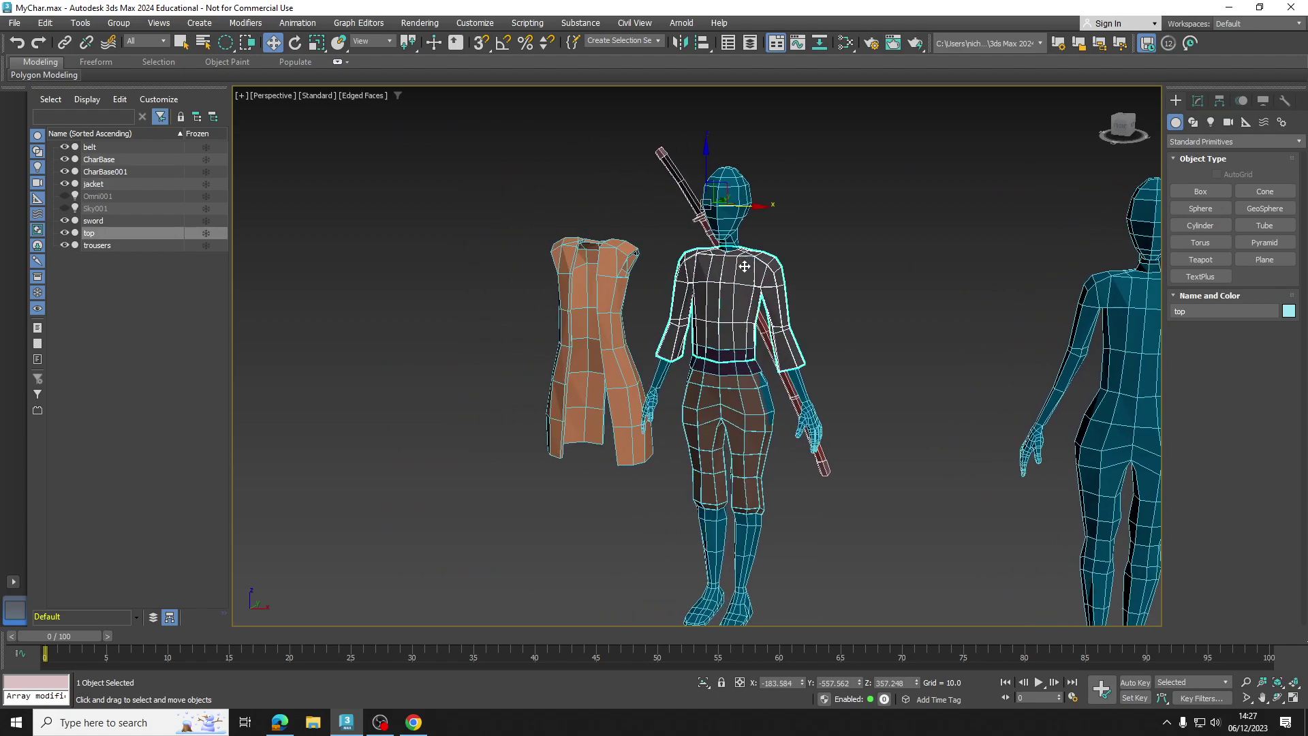
pyautogui.moveTo(755, 207); pyautogui.dragTo(488, 200)
pyautogui.moveTo(488, 200); pyautogui.dragTo(556, 166, button='middle')
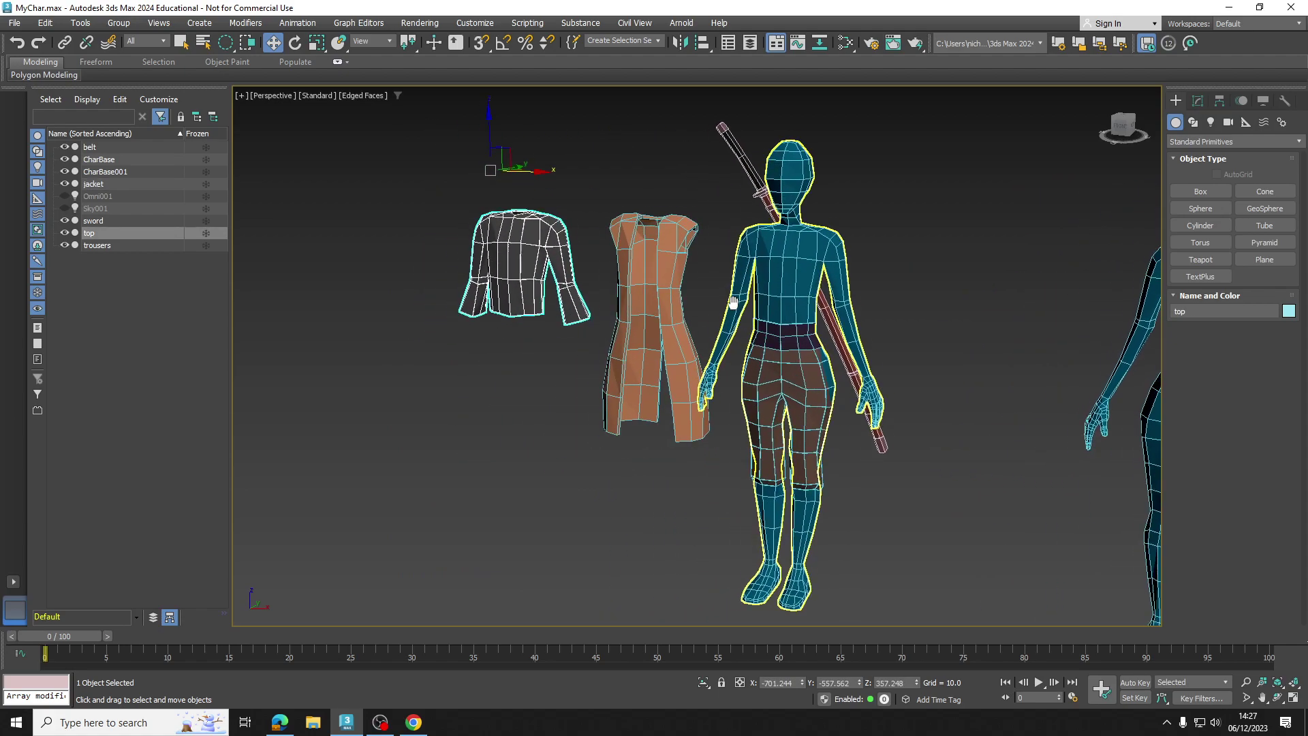
pyautogui.click(799, 362)
pyautogui.moveTo(798, 361); pyautogui.dragTo(443, 192)
pyautogui.click(798, 344)
pyautogui.moveTo(828, 173); pyautogui.dragTo(402, 160)
# Undo the moves of the belt, trousers, top and jacket
pyautogui.hotkey('ctrl', 'z')
pyautogui.hotkey('ctrl', 'z')
pyautogui.hotkey('ctrl', 'z')
pyautogui.hotkey('ctrl', 'z')
pyautogui.hotkey('ctrl', 'z')
pyautogui.hotkey('ctrl', 'z')
pyautogui.hotkey('ctrl', 'z')
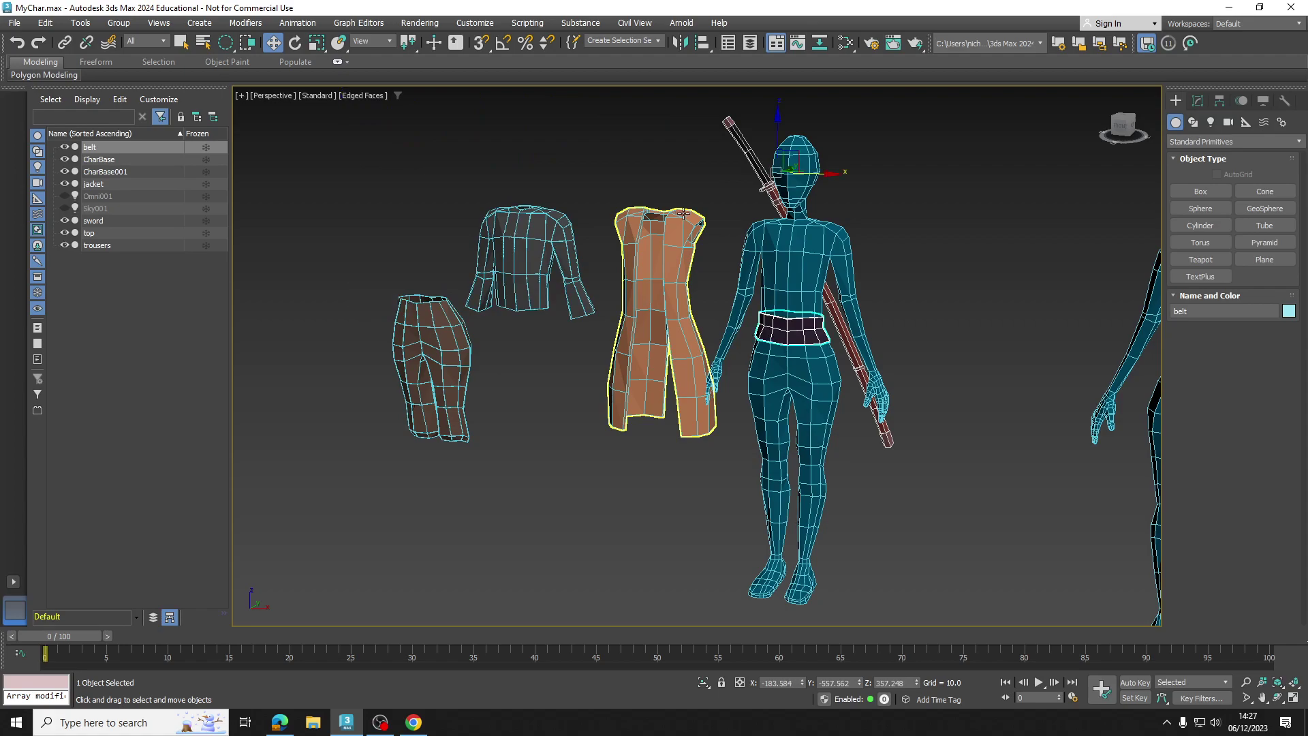
# Move the sword sideways away from the character and undo the move
pyautogui.keyDown('alt'); pyautogui.moveTo(693, 263); pyautogui.dragTo(746, 249, button='middle'); pyautogui.keyUp('alt')
pyautogui.click(753, 170)
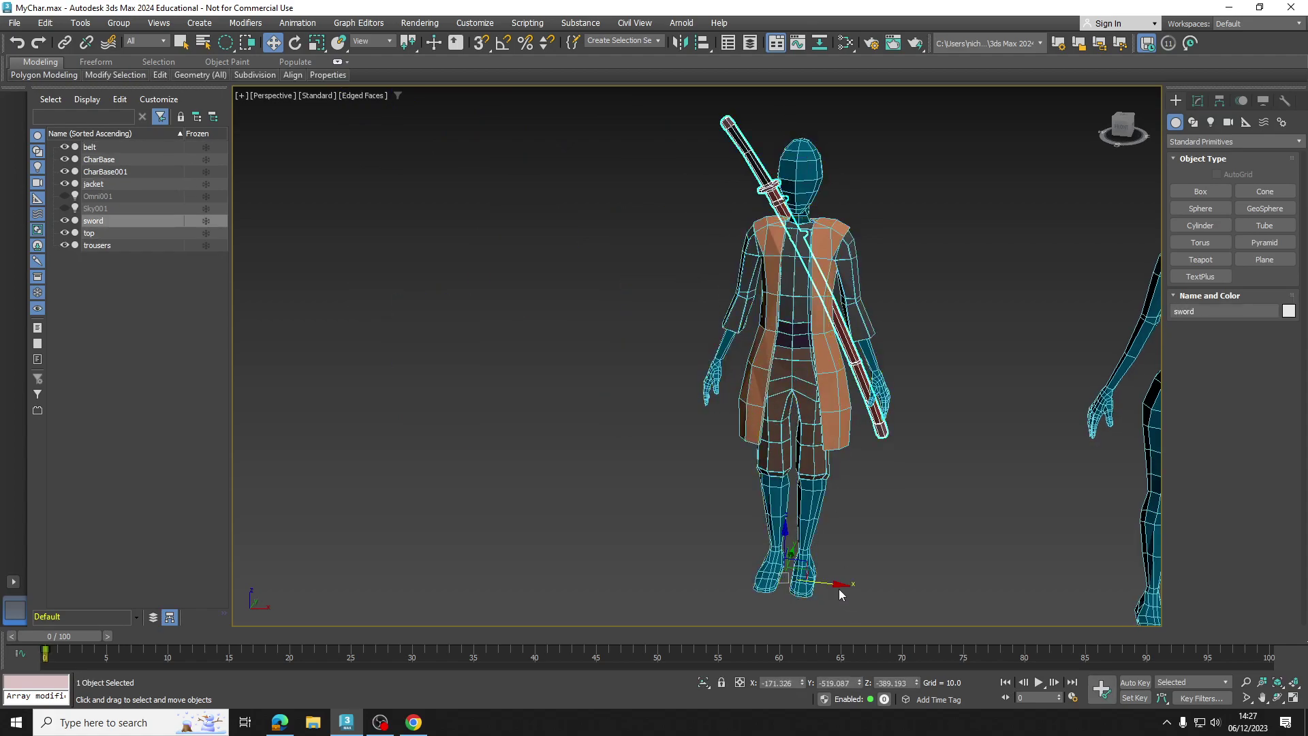
pyautogui.moveTo(836, 585); pyautogui.dragTo(554, 556)
pyautogui.hotkey('ctrl', 'z')
pyautogui.keyDown('alt'); pyautogui.moveTo(882, 390); pyautogui.dragTo(692, 364, button='middle'); pyautogui.keyUp('alt')
pyautogui.scroll(3, 794, 248)
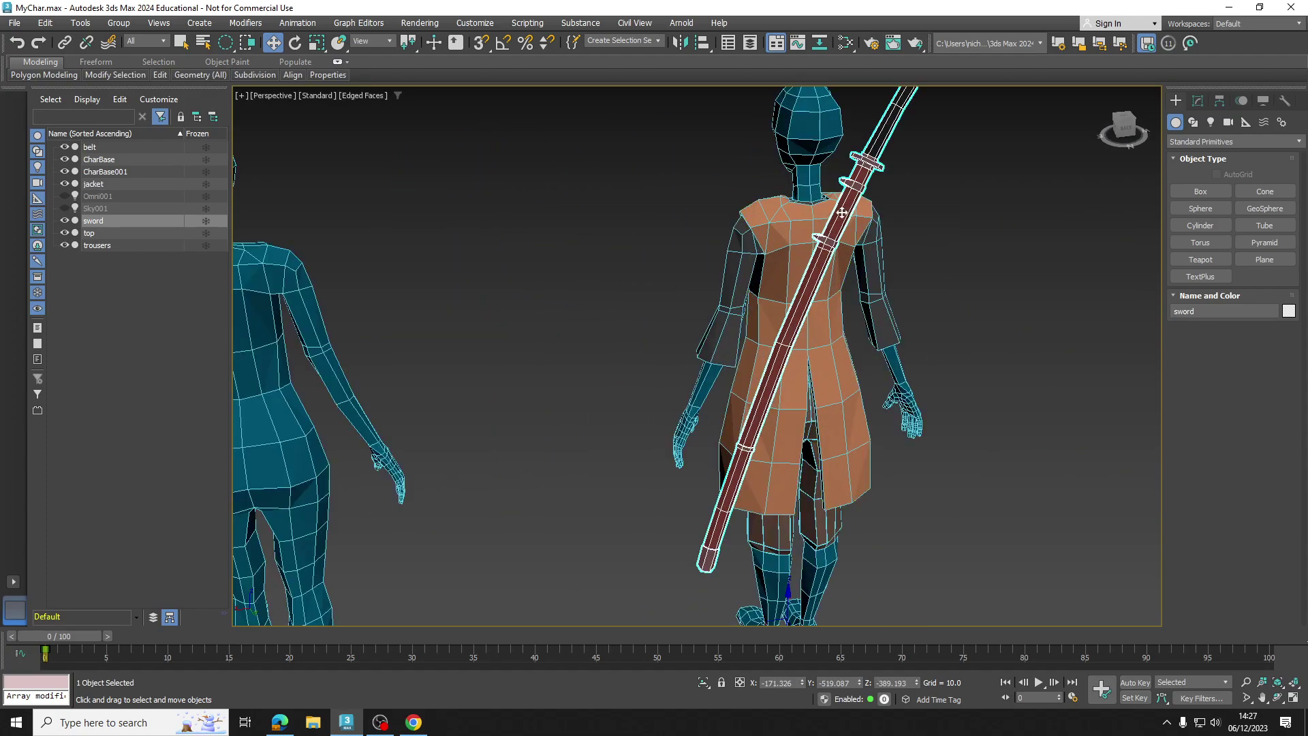
pyautogui.moveTo(794, 249)
pyautogui.keyDown('alt'); pyautogui.mouseDown(button='middle')
pyautogui.moveTo(722, 244)
pyautogui.moveTo(810, 234)
pyautogui.mouseUp(button='middle'); pyautogui.keyUp('alt')
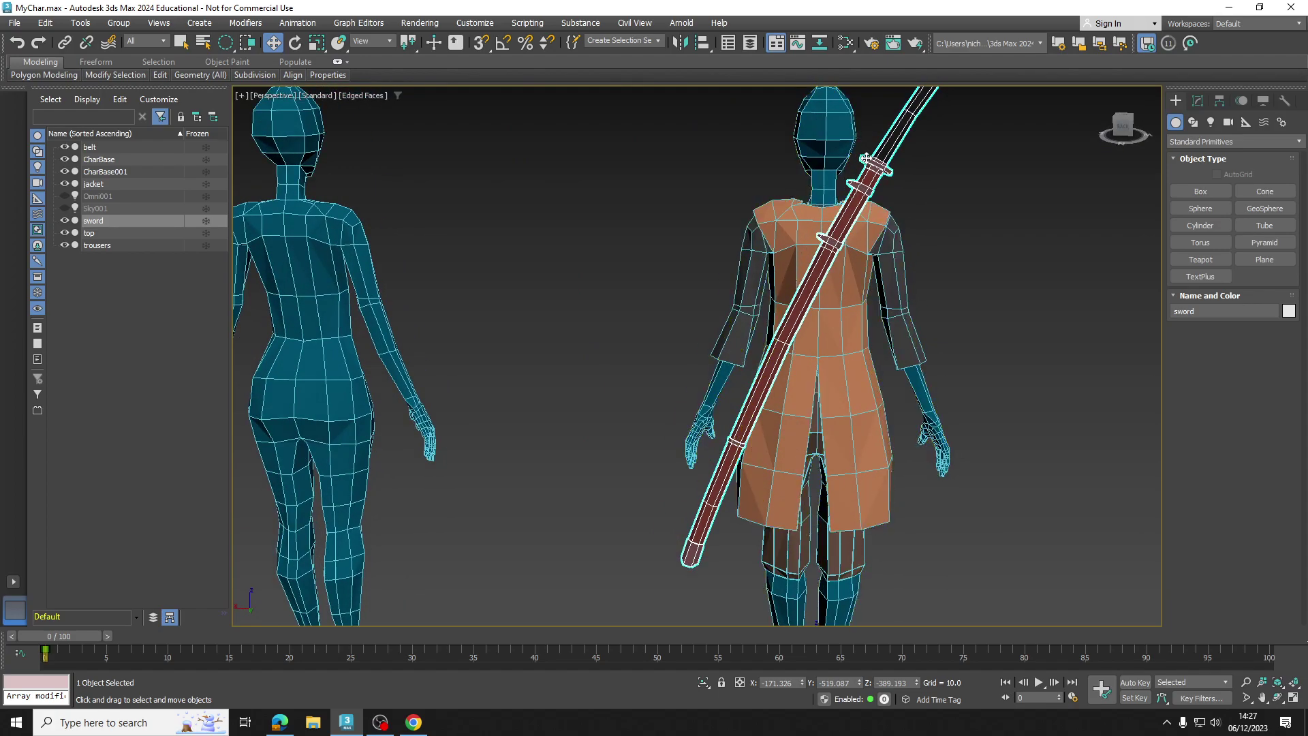
pyautogui.keyDown('alt'); pyautogui.moveTo(814, 230); pyautogui.dragTo(1026, 263, button='middle'); pyautogui.keyUp('alt')
# Delete the UVW Map modifier from the copied body CharBase001
pyautogui.scroll(-3, 831, 256)
pyautogui.moveTo(848, 281); pyautogui.dragTo(674, 272, button='middle')
pyautogui.scroll(-3, 694, 262)
pyautogui.click(865, 278)
pyautogui.moveTo(875, 275); pyautogui.dragTo(833, 291, button='middle')
pyautogui.click(1198, 101)
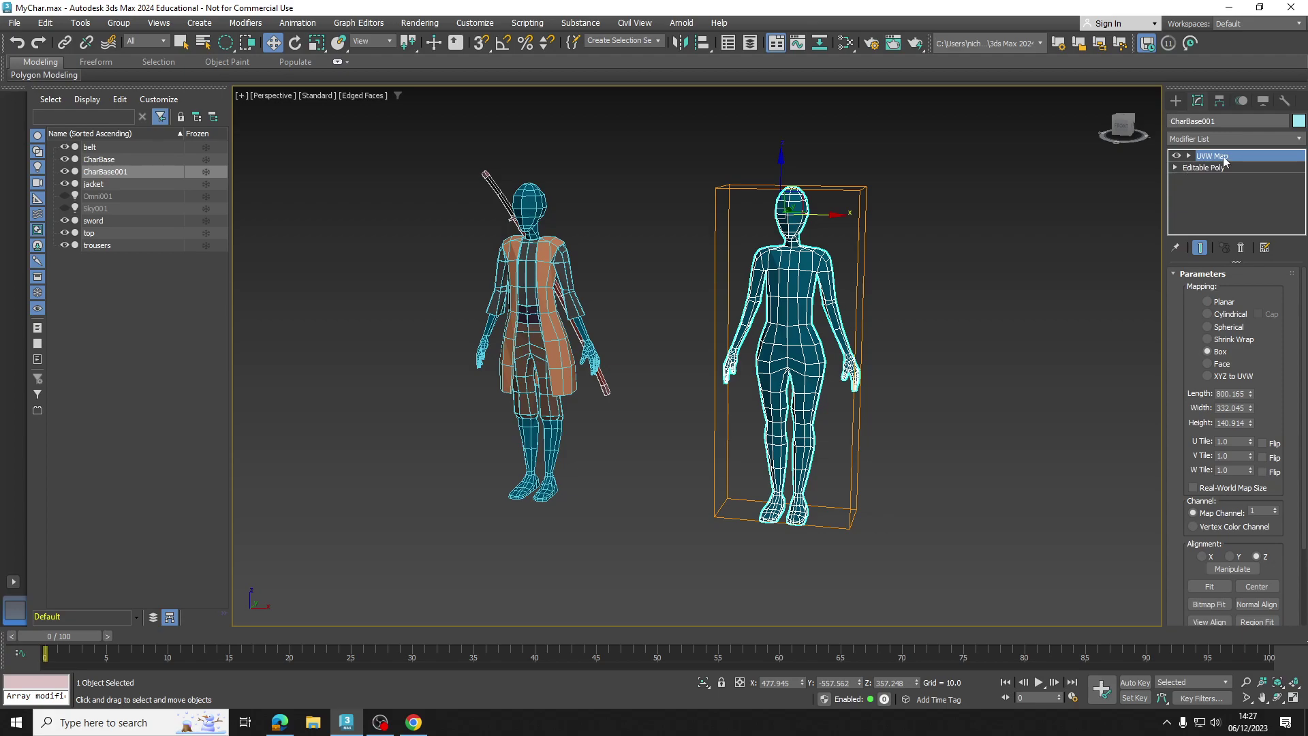
pyautogui.rightClick(1224, 159)
pyautogui.click(1199, 176)
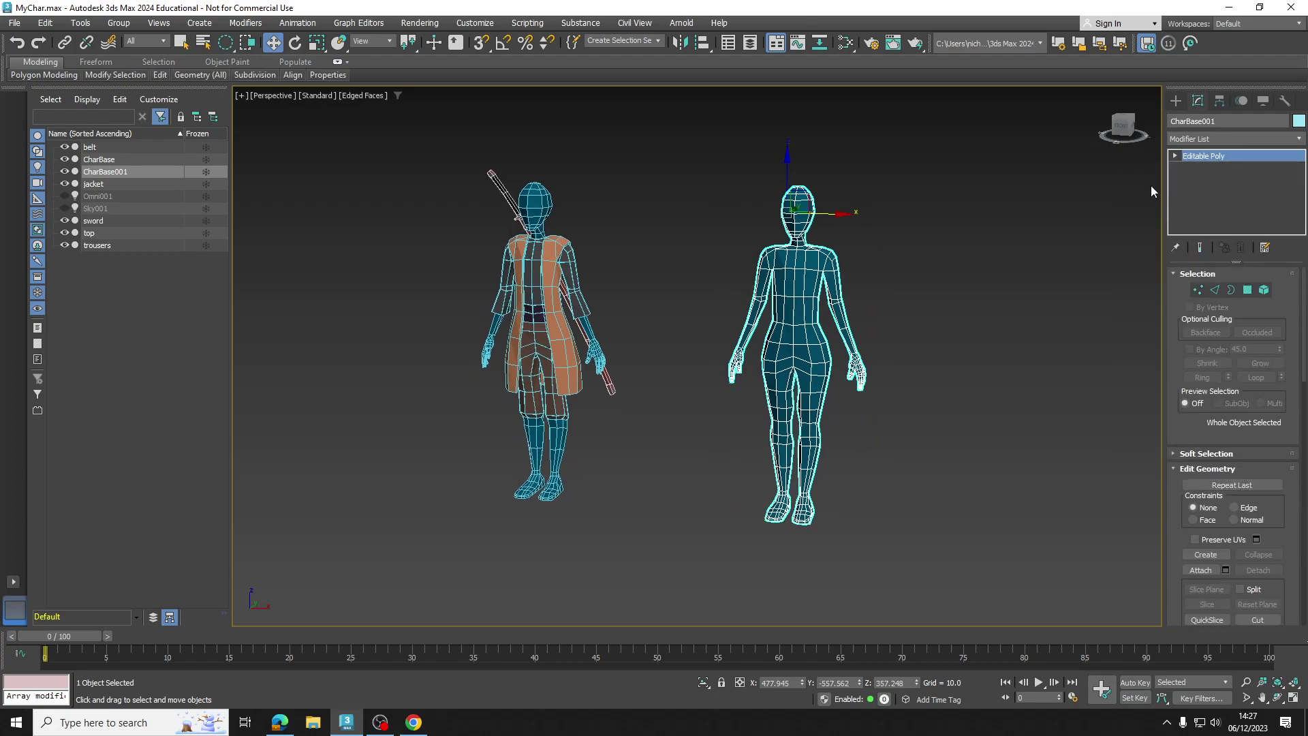
# Enter polygon editing on the copied body and switch to a rectangular selection region
pyautogui.click(1177, 156)
pyautogui.click(1202, 203)
pyautogui.moveTo(826, 296); pyautogui.dragTo(838, 292, button='middle')
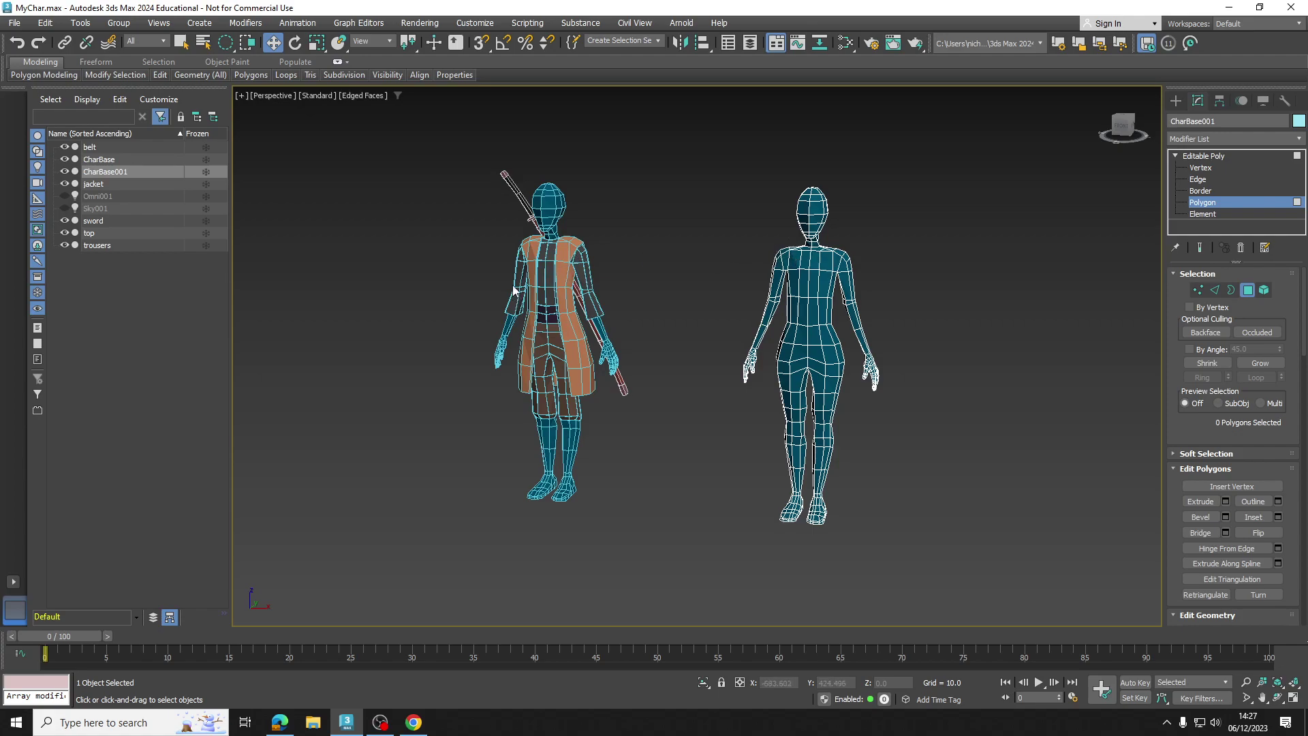
pyautogui.scroll(4, 800, 277)
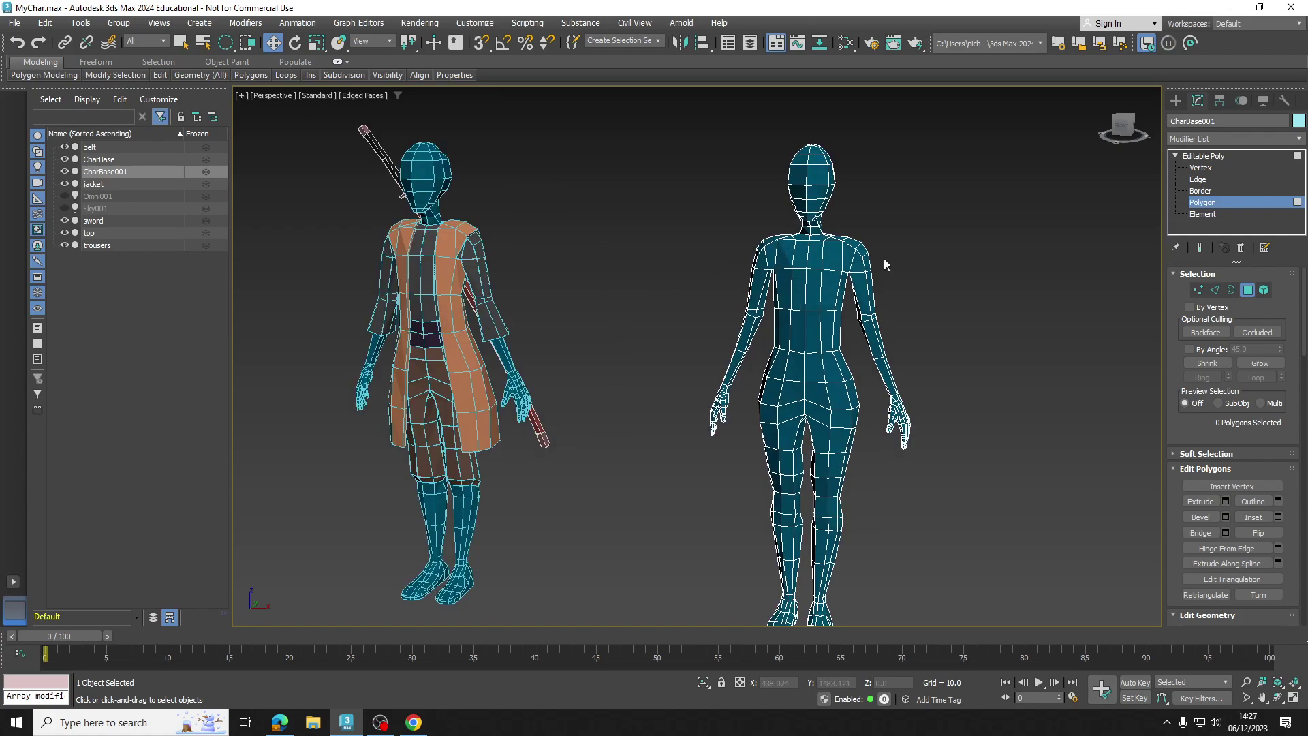
pyautogui.moveTo(893, 249); pyautogui.dragTo(836, 252)
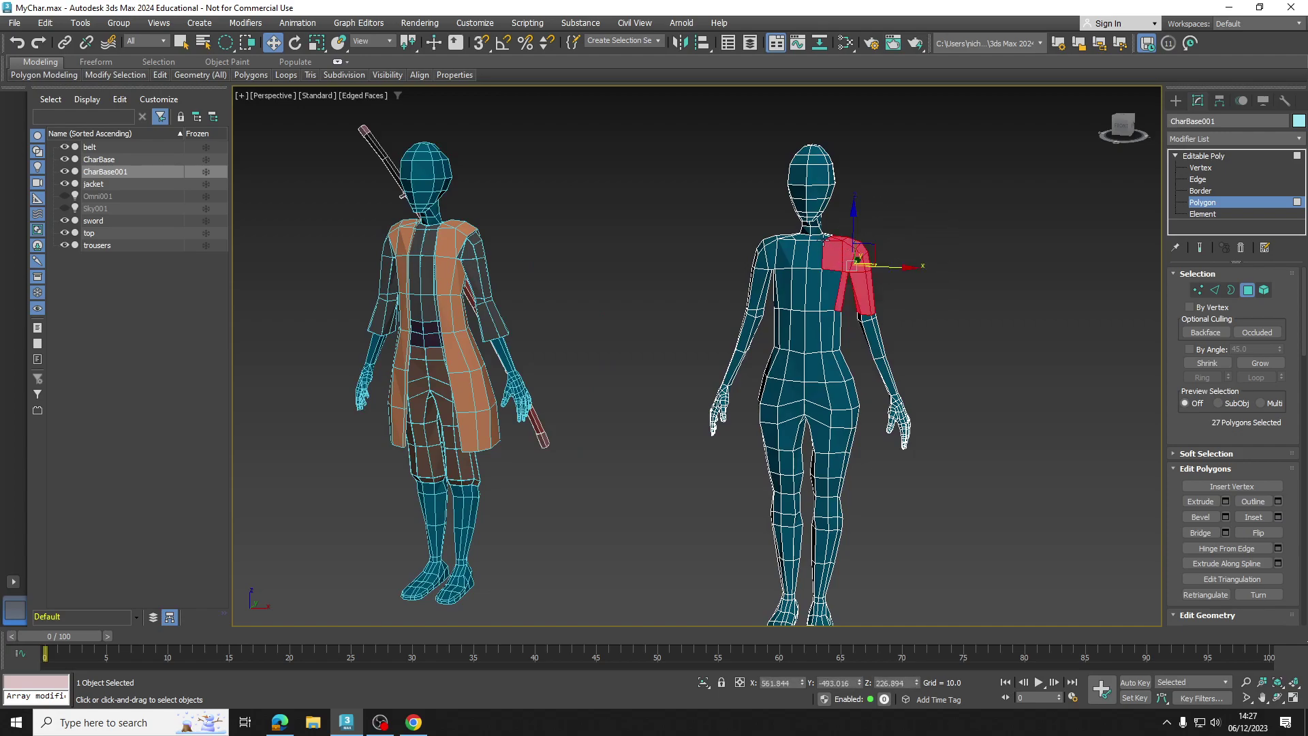
pyautogui.moveTo(229, 48); pyautogui.dragTo(224, 42)
# Select the polygons around the copied body's upper chest and over the tops of both shoulders
pyautogui.click(894, 246)
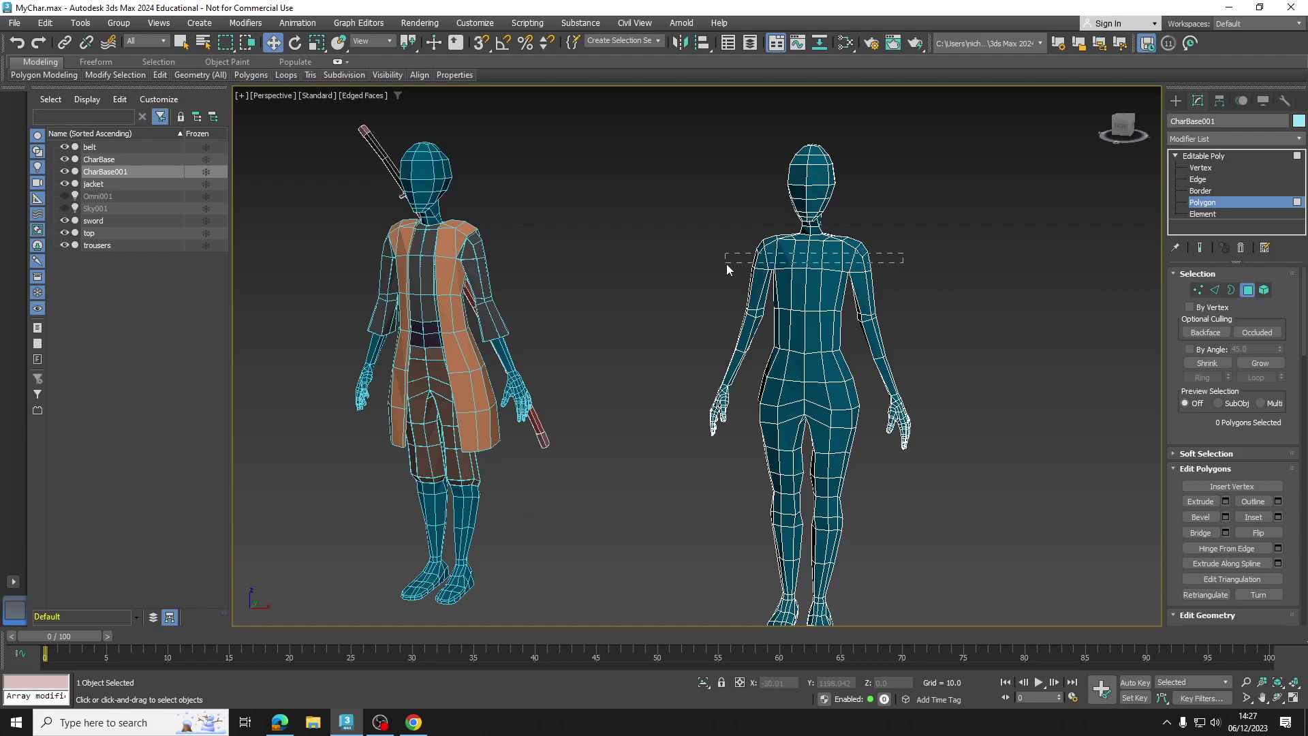
pyautogui.moveTo(726, 268); pyautogui.dragTo(725, 260)
pyautogui.scroll(10, 815, 245)
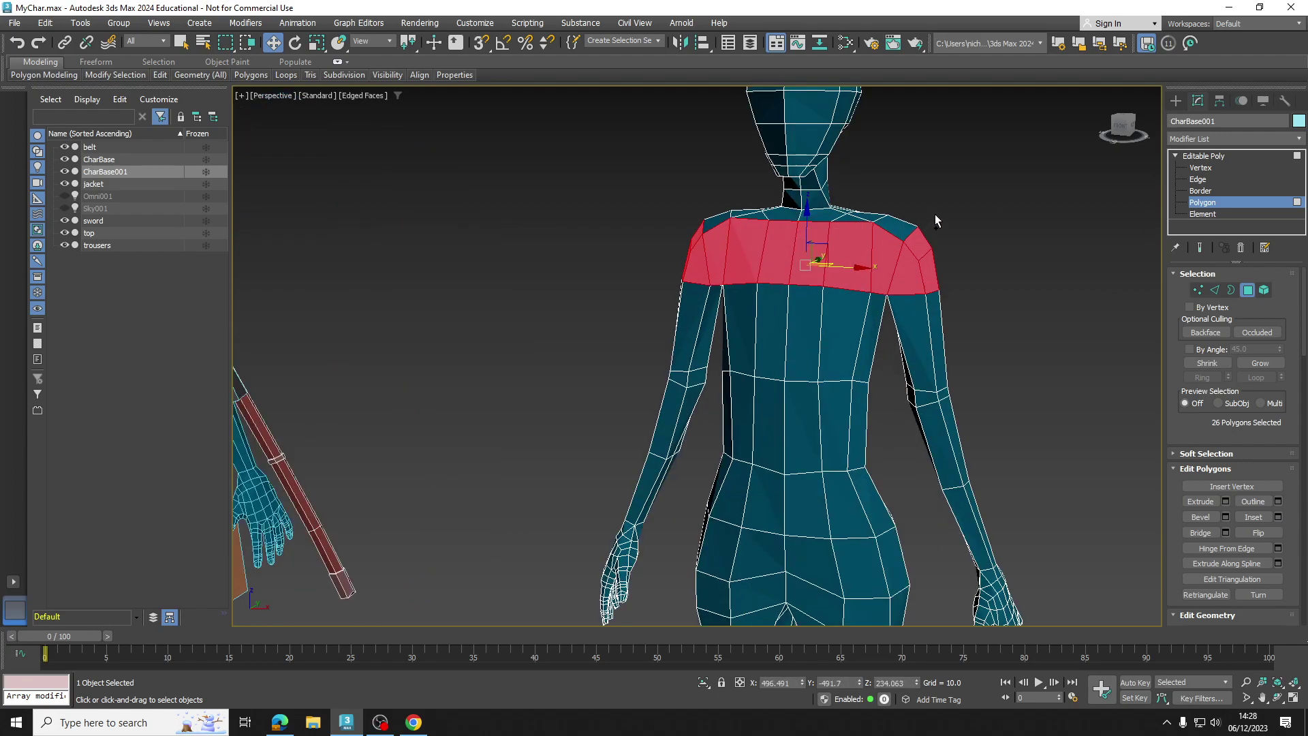
pyautogui.keyDown('ctrl'); pyautogui.moveTo(853, 234); pyautogui.dragTo(848, 234); pyautogui.keyUp('ctrl')
pyautogui.keyDown('alt'); pyautogui.moveTo(848, 234); pyautogui.dragTo(839, 243, button='middle'); pyautogui.keyUp('alt')
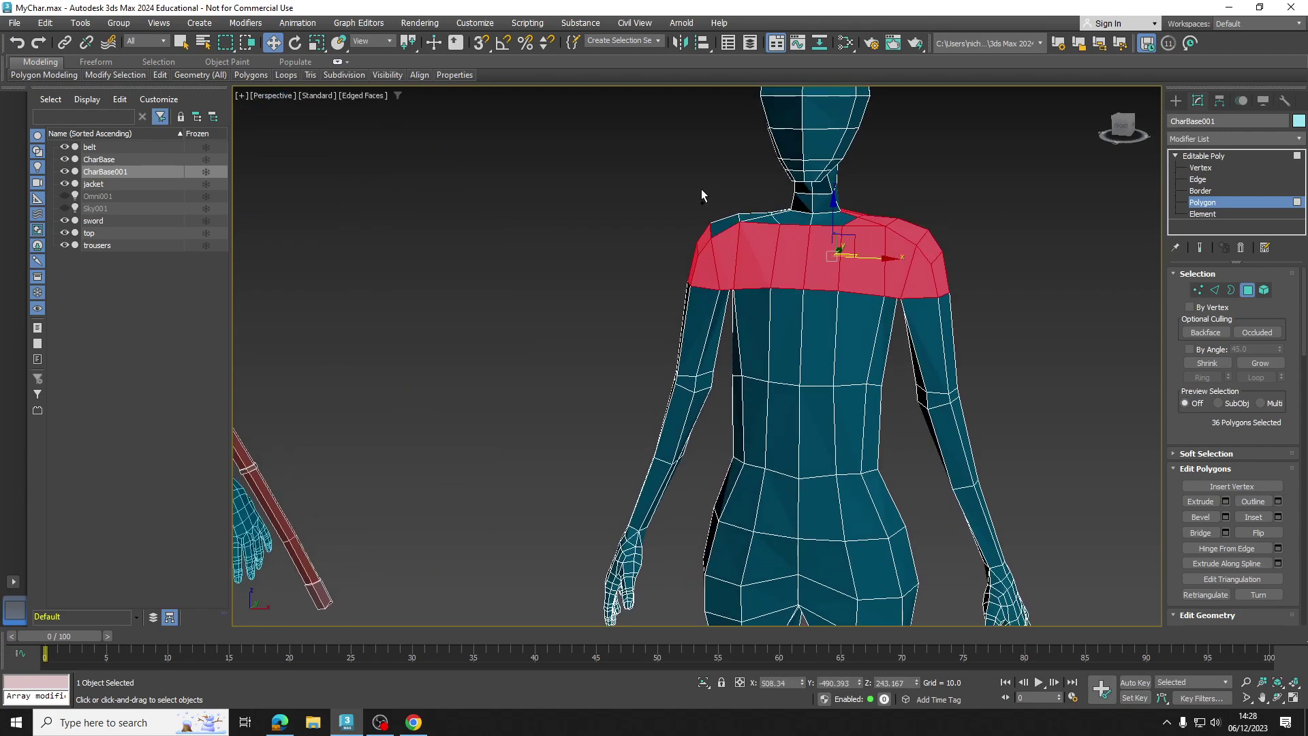
pyautogui.keyDown('ctrl'); pyautogui.moveTo(775, 240); pyautogui.dragTo(777, 240); pyautogui.keyUp('ctrl')
pyautogui.keyDown('alt'); pyautogui.moveTo(777, 240); pyautogui.dragTo(923, 300, button='middle'); pyautogui.keyUp('alt')
# Add the torso polygons down to the waist, including the missed ones around the armpits, to the selection
pyautogui.keyDown('ctrl'); pyautogui.moveTo(914, 296); pyautogui.dragTo(798, 305); pyautogui.keyUp('ctrl')
pyautogui.keyDown('ctrl'); pyautogui.moveTo(917, 336); pyautogui.dragTo(832, 336); pyautogui.keyUp('ctrl')
pyautogui.keyDown('alt'); pyautogui.moveTo(832, 336); pyautogui.dragTo(849, 249, button='middle'); pyautogui.keyUp('alt')
pyautogui.scroll(5, 807, 251)
pyautogui.keyDown('ctrl'); pyautogui.click(789, 244); pyautogui.keyUp('ctrl')
pyautogui.keyDown('ctrl'); pyautogui.click(791, 282); pyautogui.keyUp('ctrl')
pyautogui.keyDown('ctrl'); pyautogui.click(1042, 235); pyautogui.keyUp('ctrl')
pyautogui.keyDown('alt'); pyautogui.moveTo(1042, 235); pyautogui.dragTo(1126, 300, button='middle'); pyautogui.keyUp('alt')
pyautogui.keyDown('ctrl'); pyautogui.click(1046, 251); pyautogui.keyUp('ctrl')
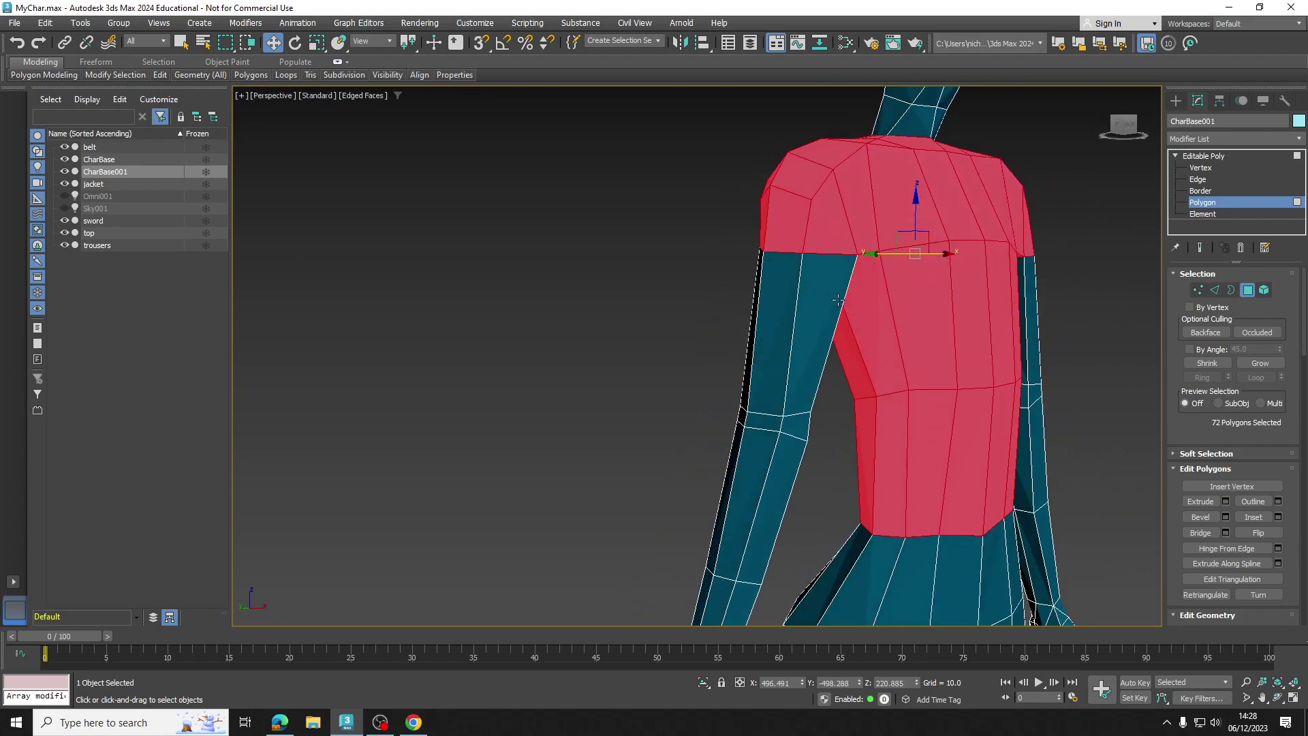
# Extend the polygon selection down both arms past the elbows to mid-forearm, forming the sleeves
pyautogui.scroll(-4, 853, 304)
pyautogui.scroll(-2, 716, 337)
pyautogui.keyDown('alt'); pyautogui.moveTo(785, 379); pyautogui.dragTo(808, 341, button='middle'); pyautogui.keyUp('alt')
pyautogui.keyDown('ctrl'); pyautogui.moveTo(769, 333); pyautogui.dragTo(761, 327); pyautogui.keyUp('ctrl')
pyautogui.keyDown('alt'); pyautogui.moveTo(865, 325); pyautogui.dragTo(808, 327, button='middle'); pyautogui.keyUp('alt')
pyautogui.keyDown('ctrl'); pyautogui.moveTo(898, 334); pyautogui.dragTo(901, 335); pyautogui.keyUp('ctrl')
pyautogui.keyDown('alt'); pyautogui.moveTo(918, 343); pyautogui.dragTo(907, 355, button='middle'); pyautogui.keyUp('alt')
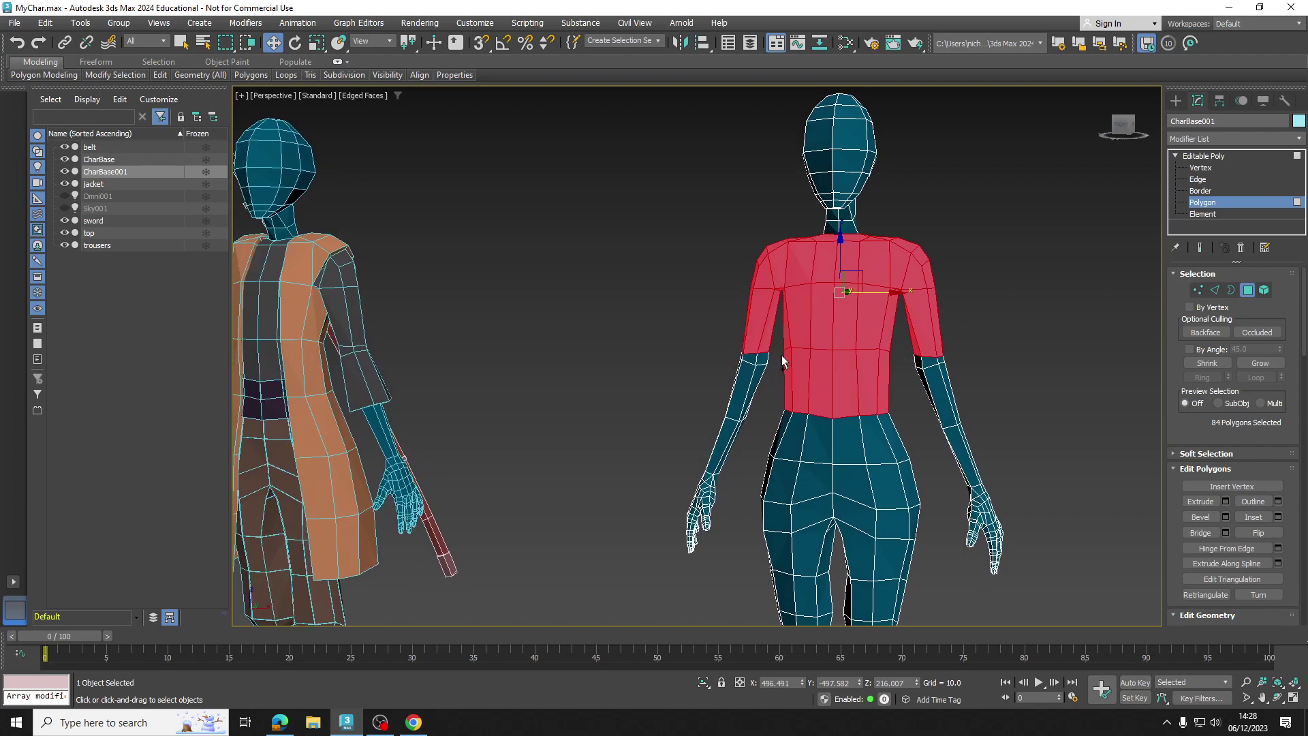
pyautogui.keyDown('ctrl'); pyautogui.moveTo(729, 373); pyautogui.dragTo(732, 376); pyautogui.keyUp('ctrl')
pyautogui.keyDown('ctrl'); pyautogui.moveTo(988, 349); pyautogui.dragTo(913, 378); pyautogui.keyUp('ctrl')
pyautogui.moveTo(913, 377)
pyautogui.keyDown('alt'); pyautogui.mouseDown(button='middle')
pyautogui.moveTo(727, 387)
pyautogui.moveTo(929, 390)
pyautogui.moveTo(923, 398)
pyautogui.mouseUp(button='middle'); pyautogui.keyUp('alt')
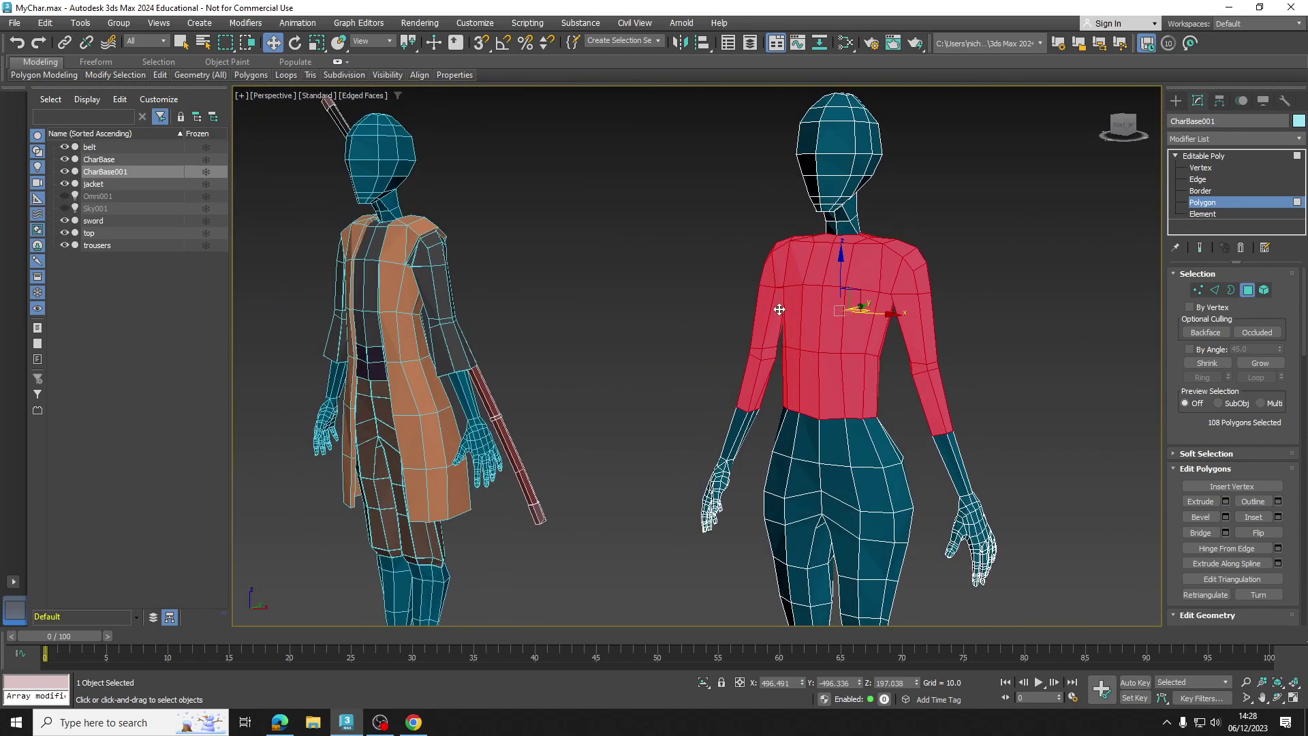
# Detach the selected top-shaped polygons as a clone under the default name and leave polygon editing
pyautogui.moveTo(842, 293); pyautogui.dragTo(821, 294, button='middle')
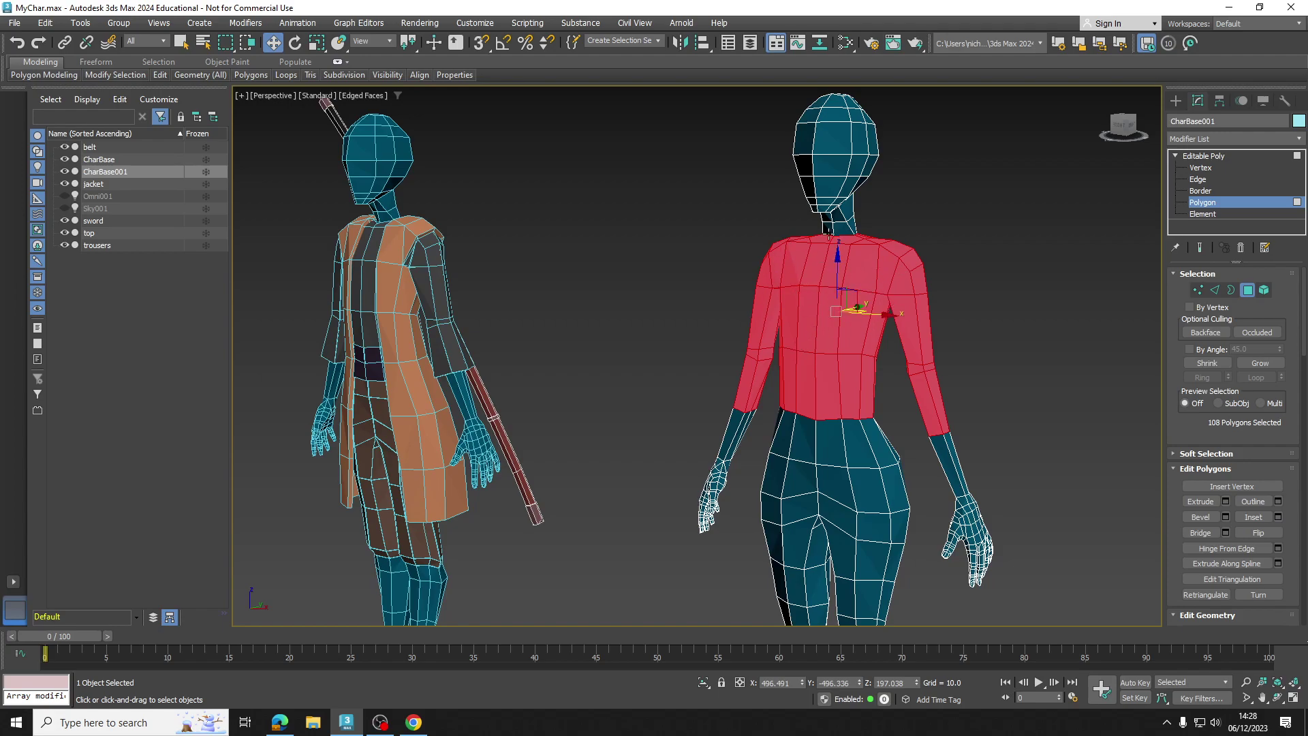
pyautogui.scroll(-5, 1245, 486)
pyautogui.scroll(-1, 1249, 477)
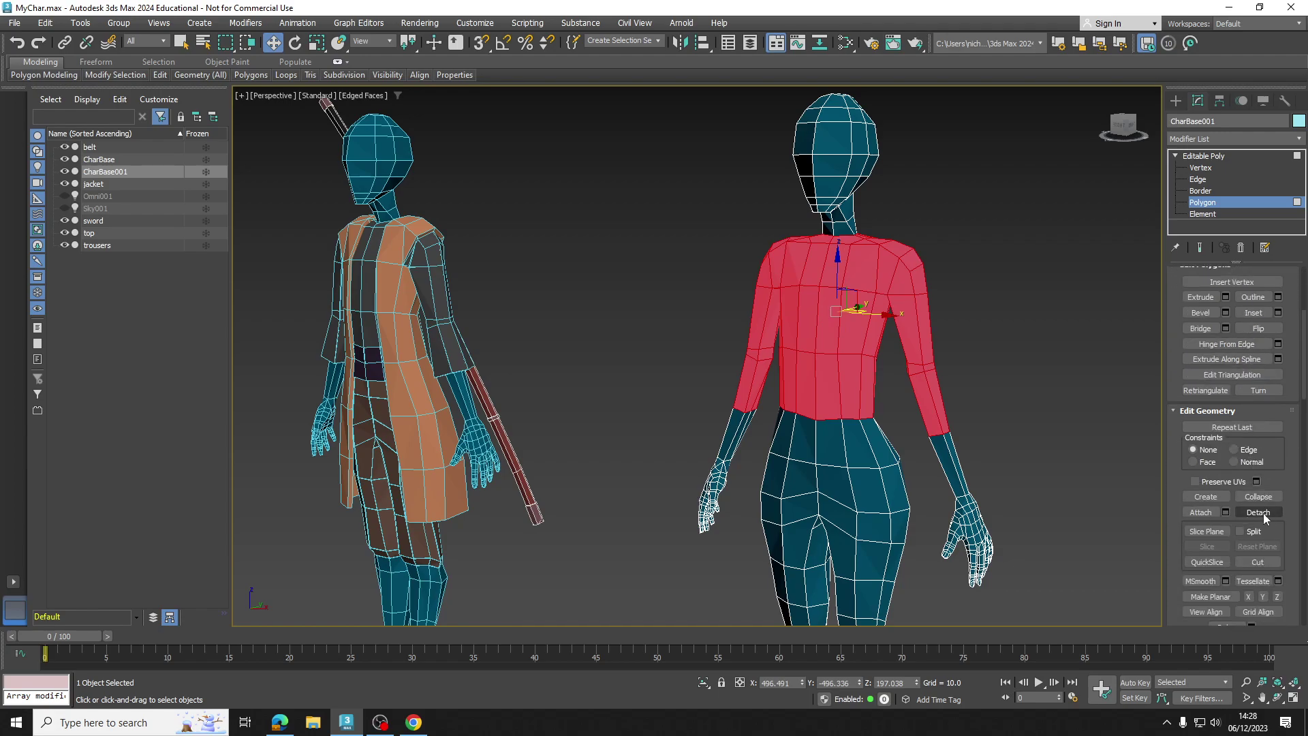
pyautogui.click(1258, 512)
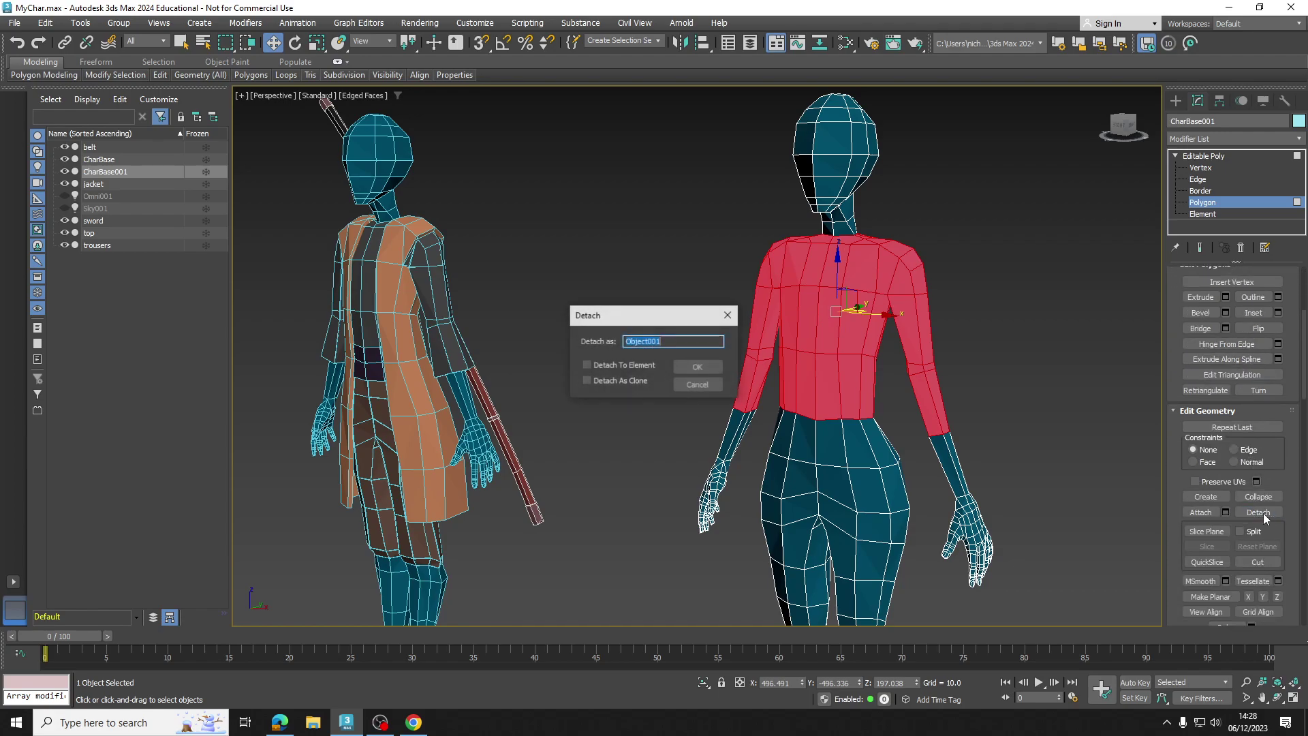
pyautogui.click(591, 382)
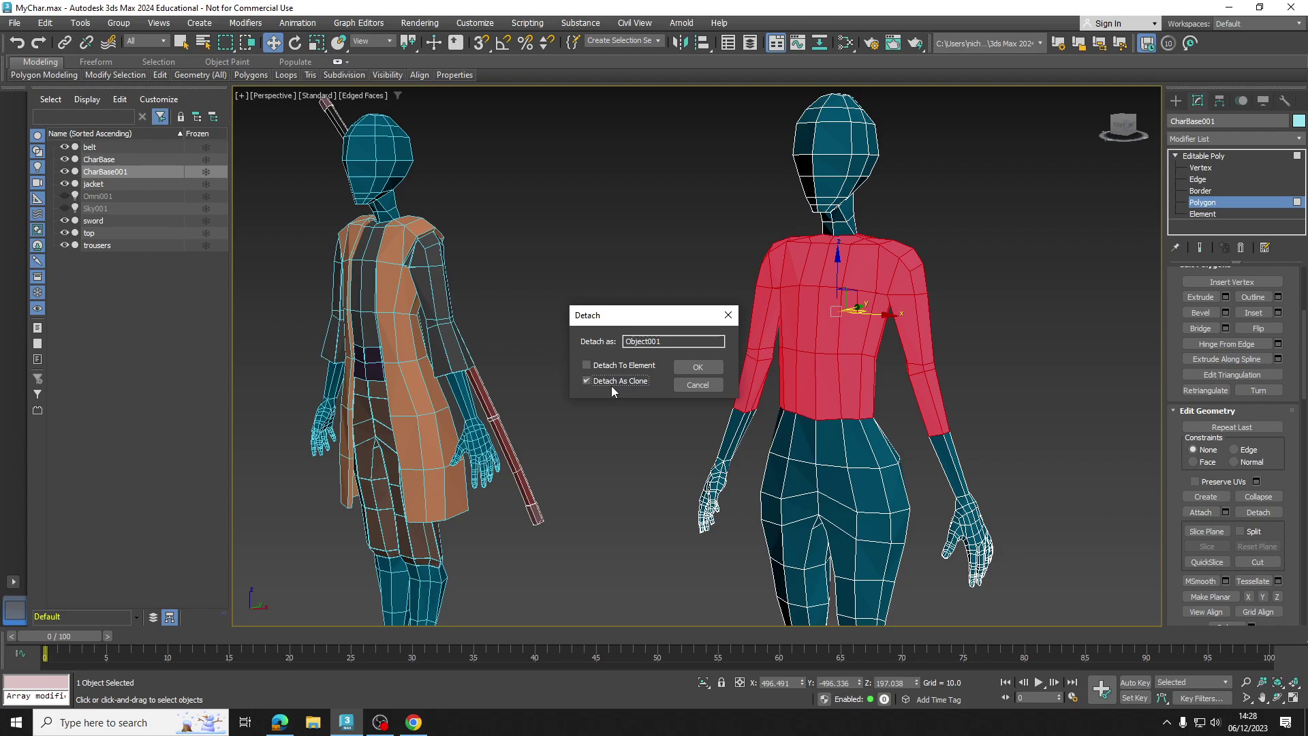
pyautogui.click(706, 368)
pyautogui.click(1226, 156)
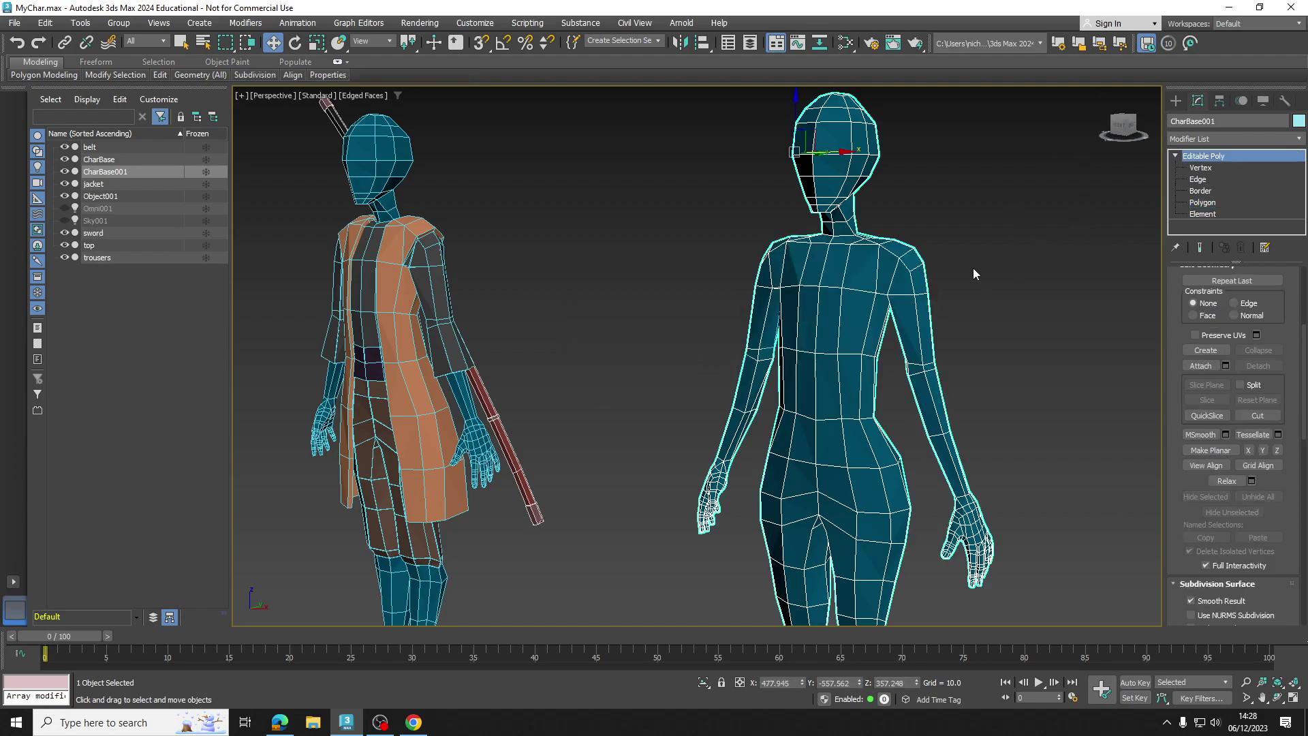
# Select the detached top and temporarily move it sideways off the body to inspect it from several angles
pyautogui.click(870, 267)
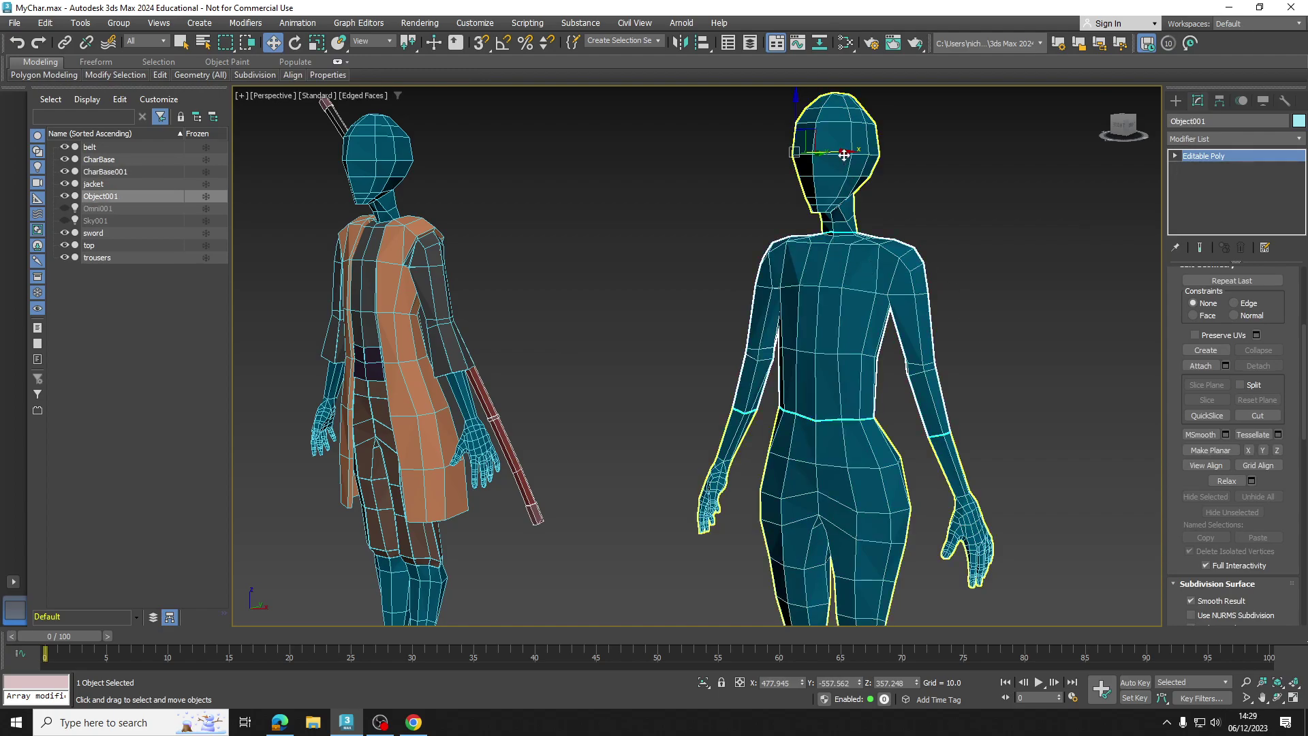
pyautogui.moveTo(842, 153); pyautogui.dragTo(1097, 157)
pyautogui.keyDown('alt'); pyautogui.moveTo(974, 293); pyautogui.dragTo(1008, 209, button='middle'); pyautogui.keyUp('alt')
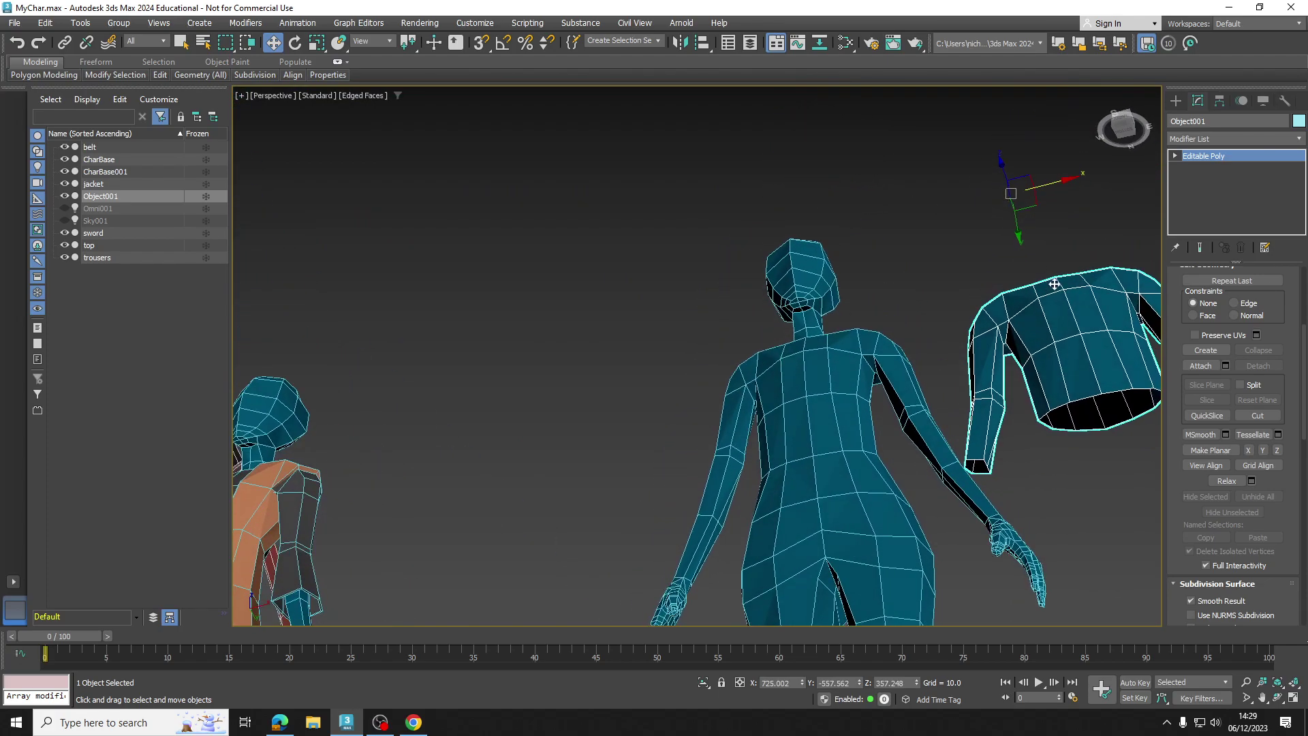
pyautogui.keyDown('alt'); pyautogui.moveTo(1055, 284); pyautogui.dragTo(855, 339, button='middle'); pyautogui.keyUp('alt')
pyautogui.scroll(2, 855, 339)
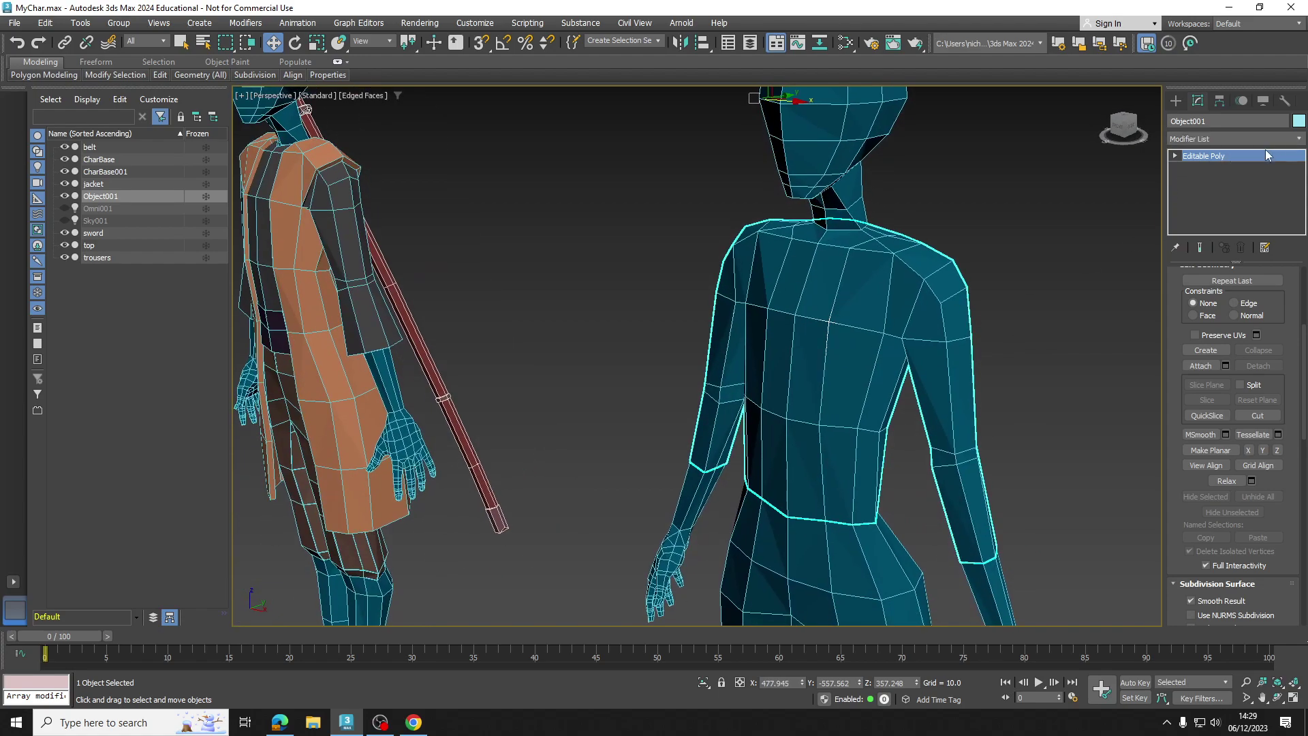
# Add a Shell modifier to the detached top
pyautogui.click(1299, 139)
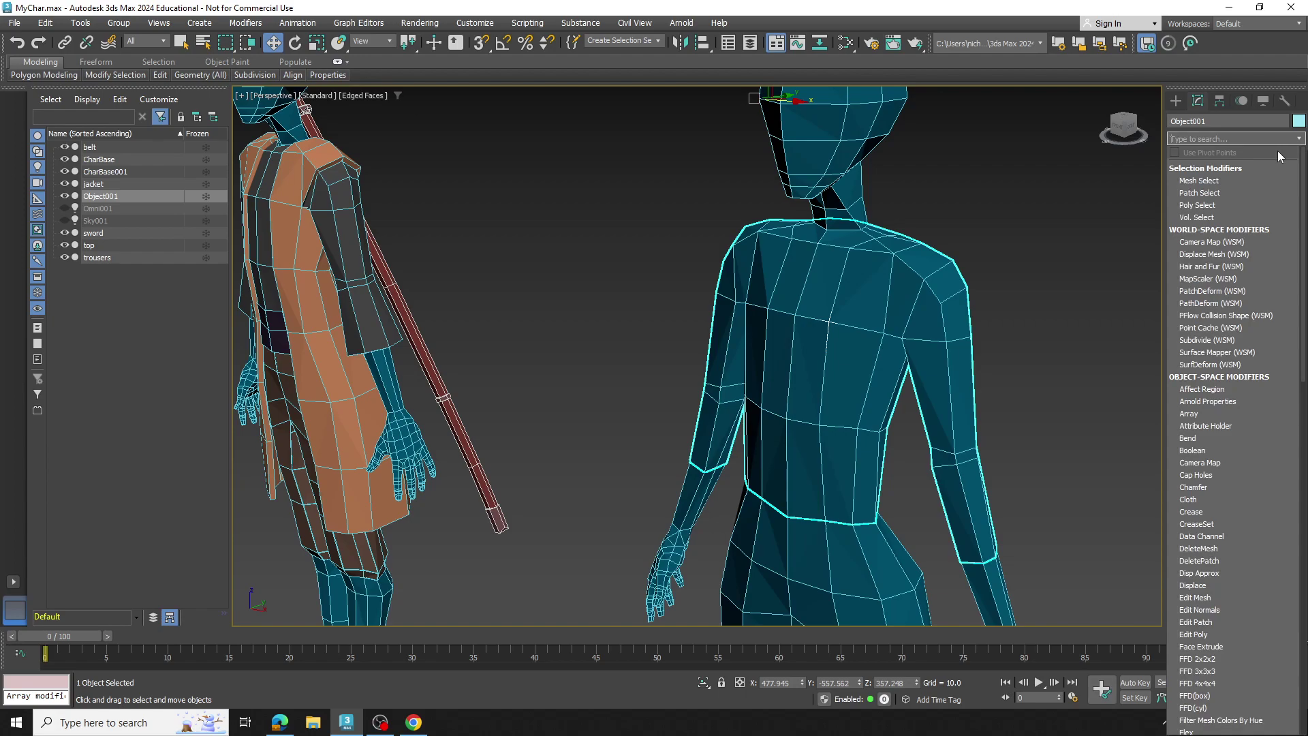
pyautogui.write('shell')
pyautogui.press('Return')
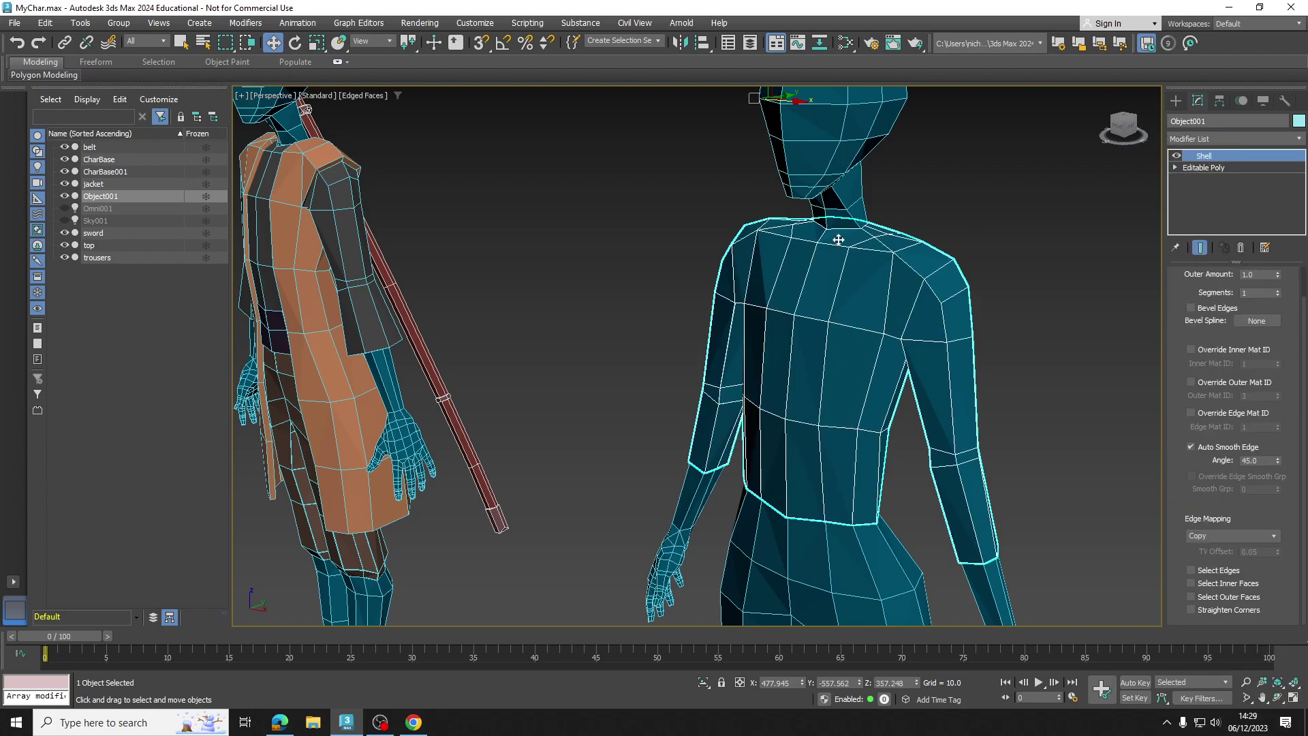
# Set the Shell's outer amount to 3.0 to thicken the top away from the body
pyautogui.keyDown('alt'); pyautogui.moveTo(837, 338); pyautogui.dragTo(866, 281, button='middle'); pyautogui.keyUp('alt')
pyautogui.scroll(3, 860, 339)
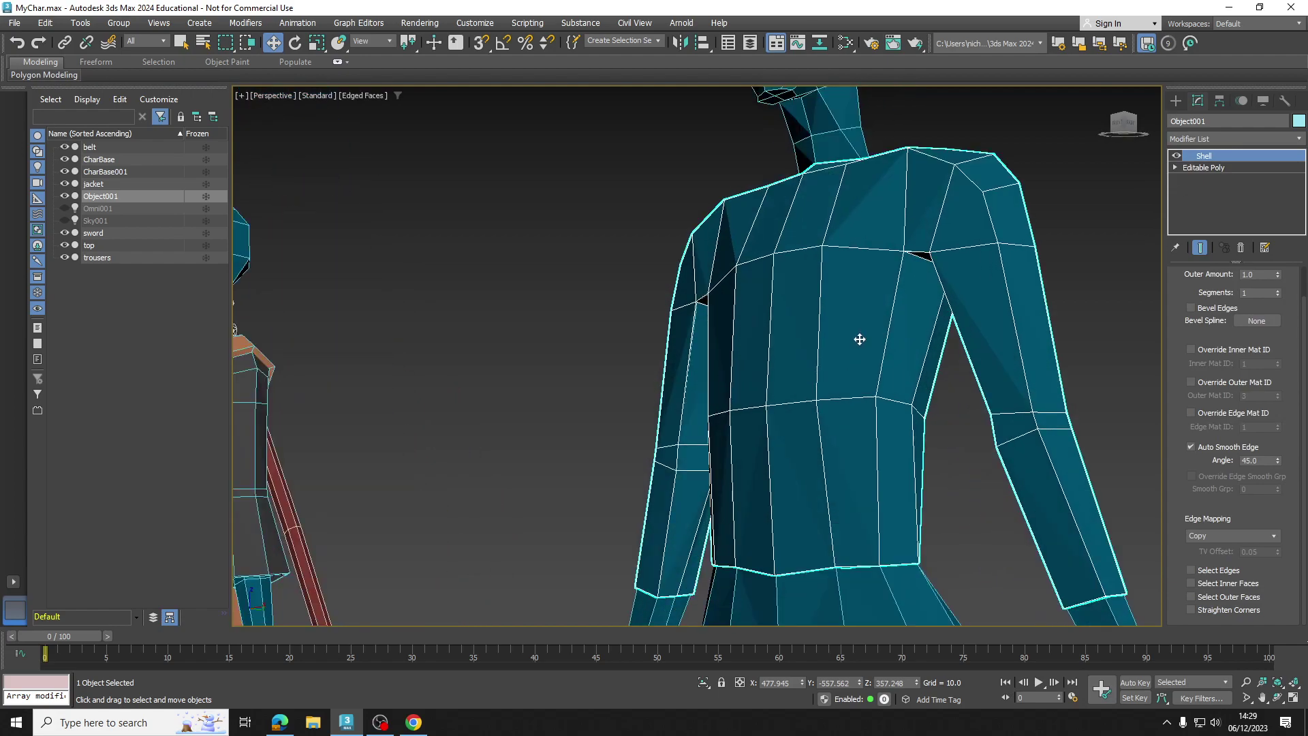
pyautogui.keyDown('alt'); pyautogui.moveTo(861, 338); pyautogui.dragTo(864, 300, button='middle'); pyautogui.keyUp('alt')
pyautogui.scroll(2, 1205, 292)
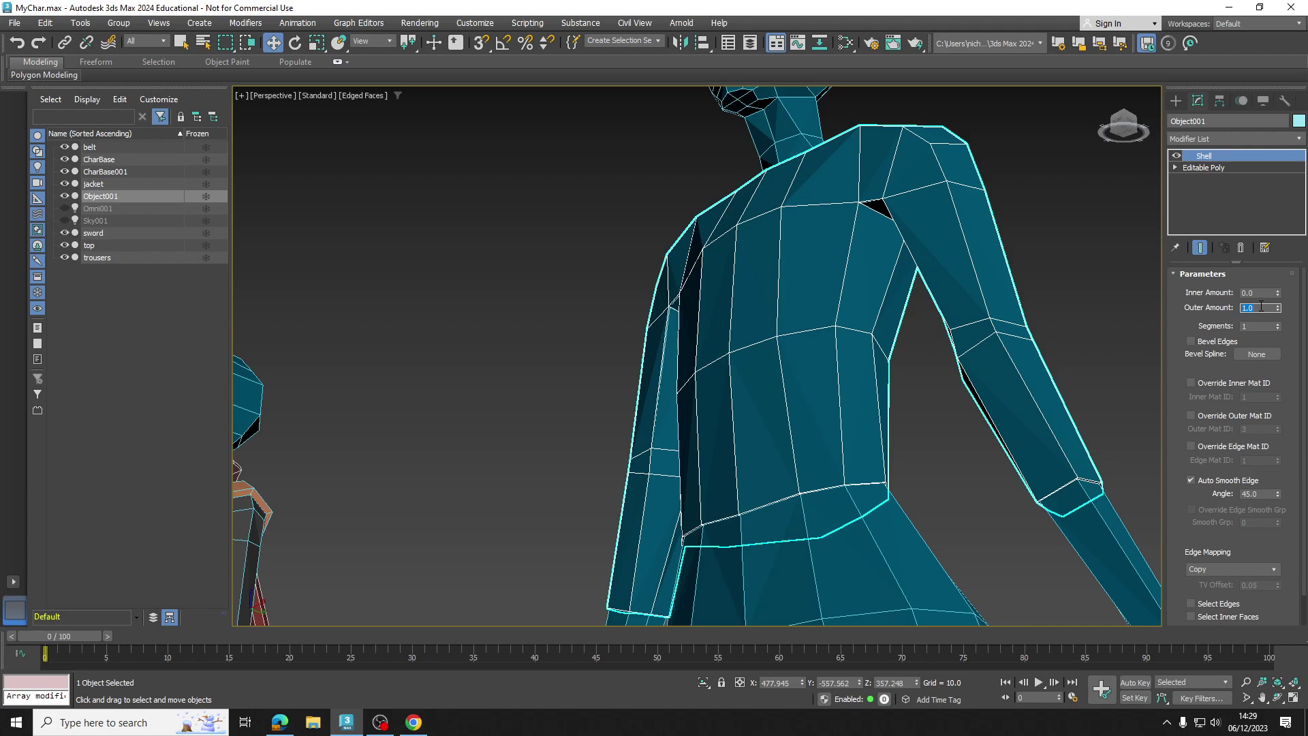
pyautogui.press('Return')
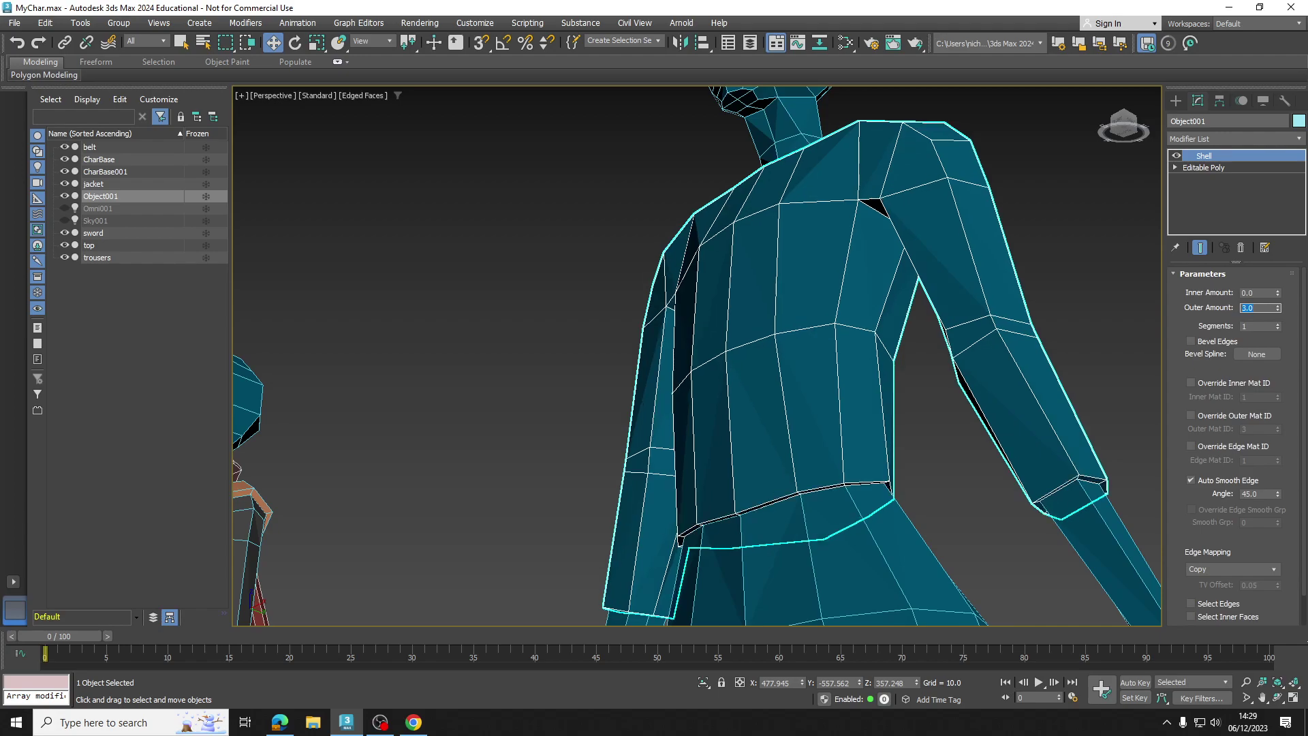
pyautogui.keyDown('alt'); pyautogui.moveTo(1062, 508); pyautogui.dragTo(1019, 470, button='middle'); pyautogui.keyUp('alt')
pyautogui.scroll(2, 1036, 367)
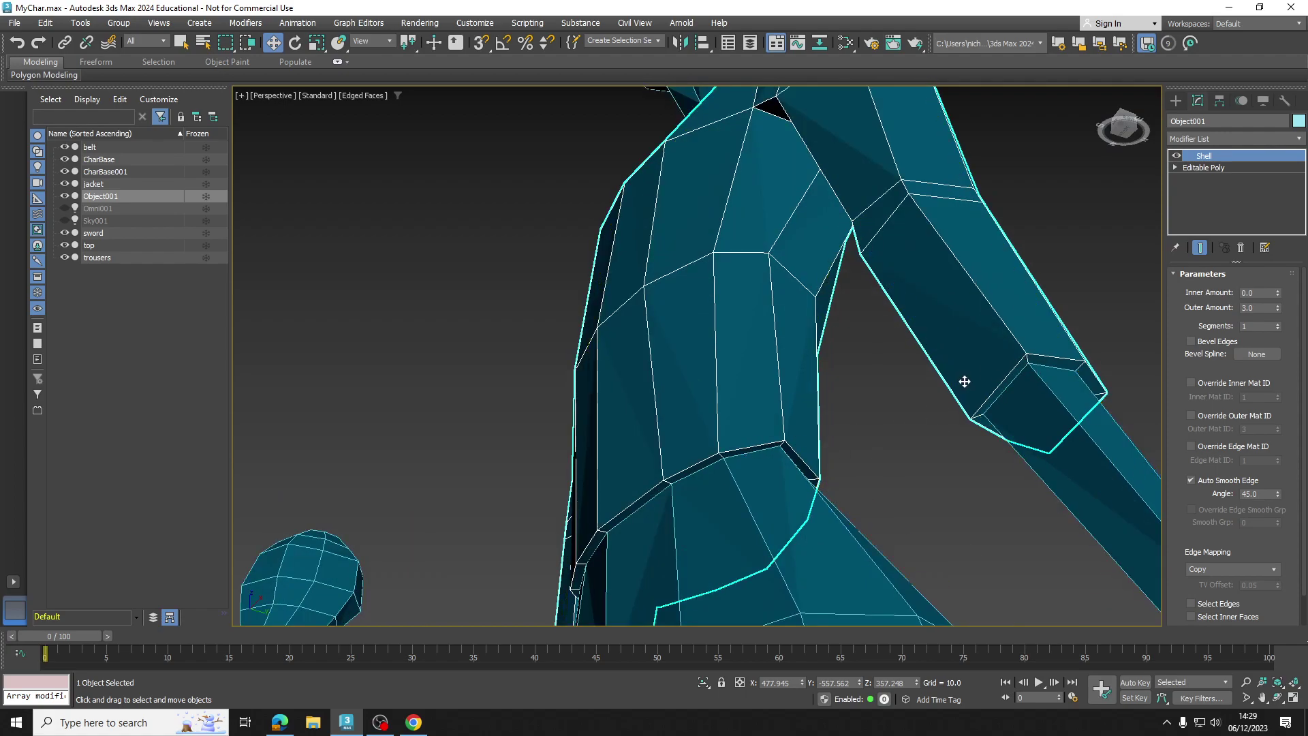
# Switch the Shell modifier off and back on to compare the top with and without thickness
pyautogui.rightClick(1204, 159)
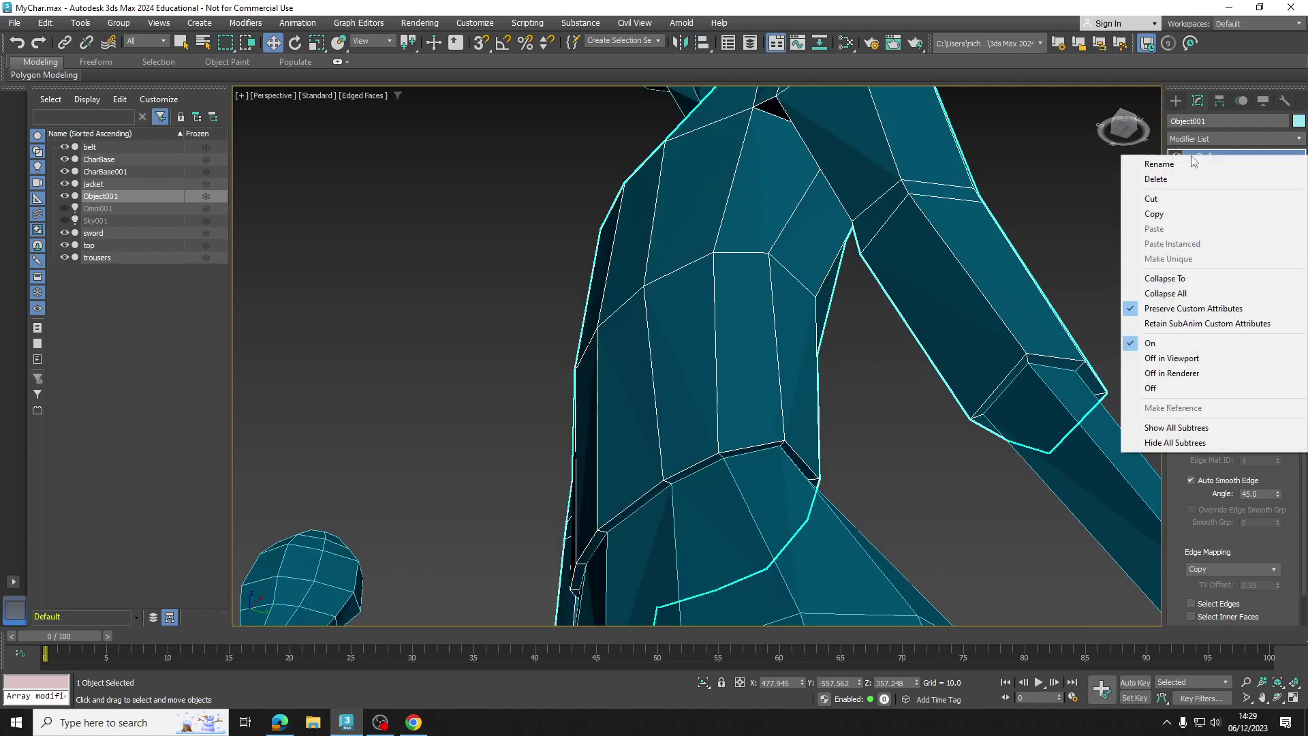
pyautogui.click(1182, 154)
pyautogui.click(1176, 158)
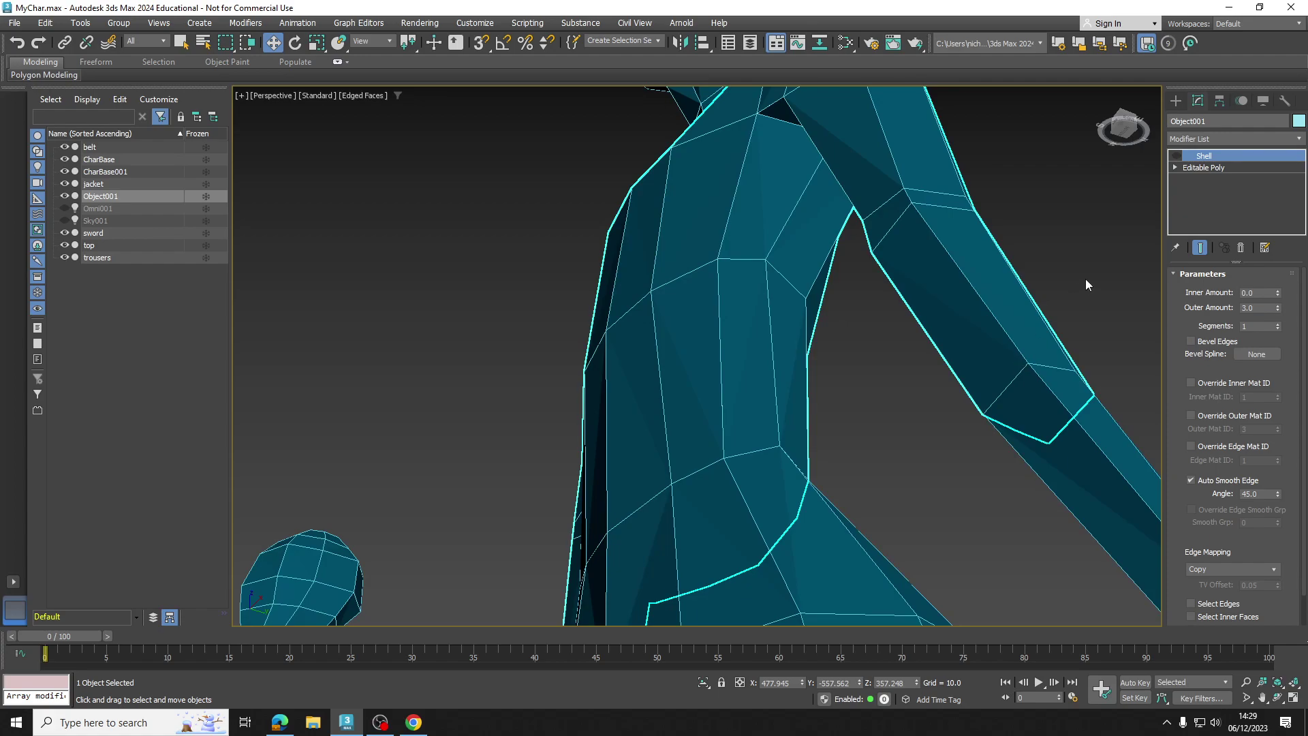
pyautogui.click(1177, 156)
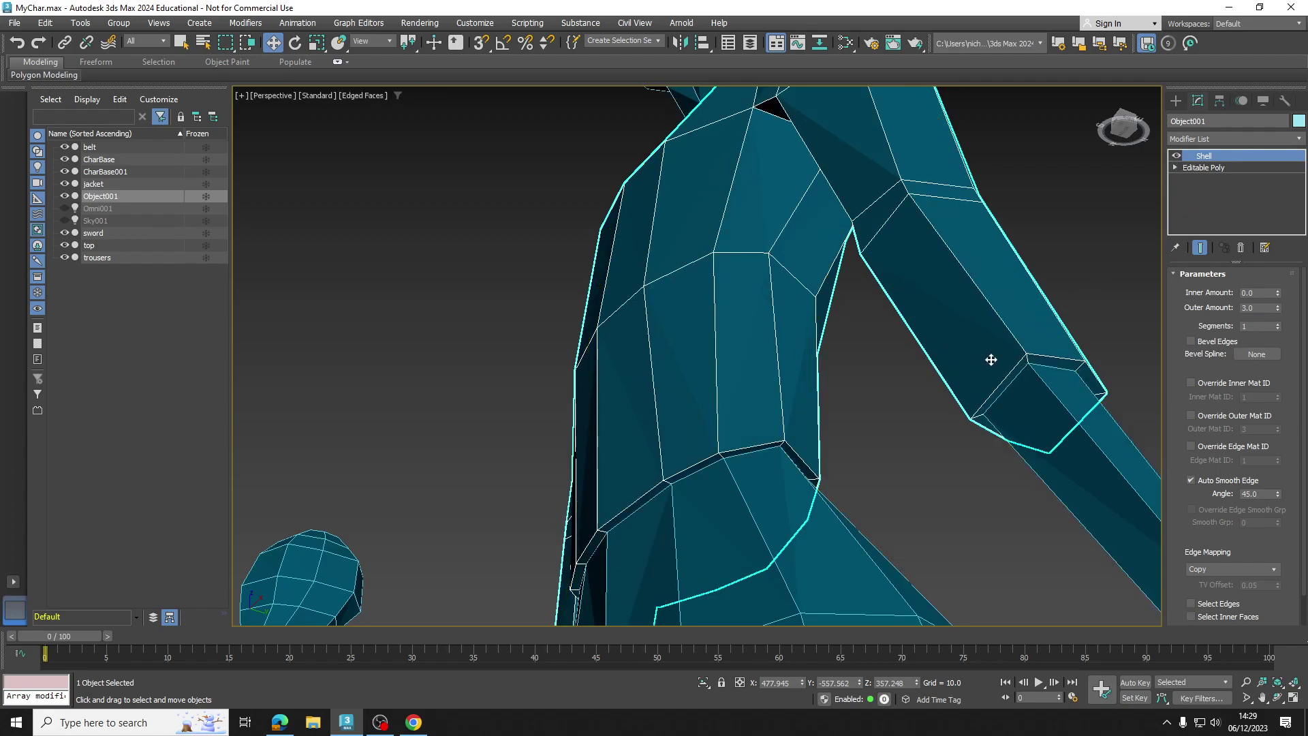
# Assign the dark grey Material #56 to the top, close the material editor and deselect the top
pyautogui.keyDown('alt'); pyautogui.moveTo(741, 333); pyautogui.dragTo(854, 367, button='middle'); pyautogui.keyUp('alt')
pyautogui.press('m')
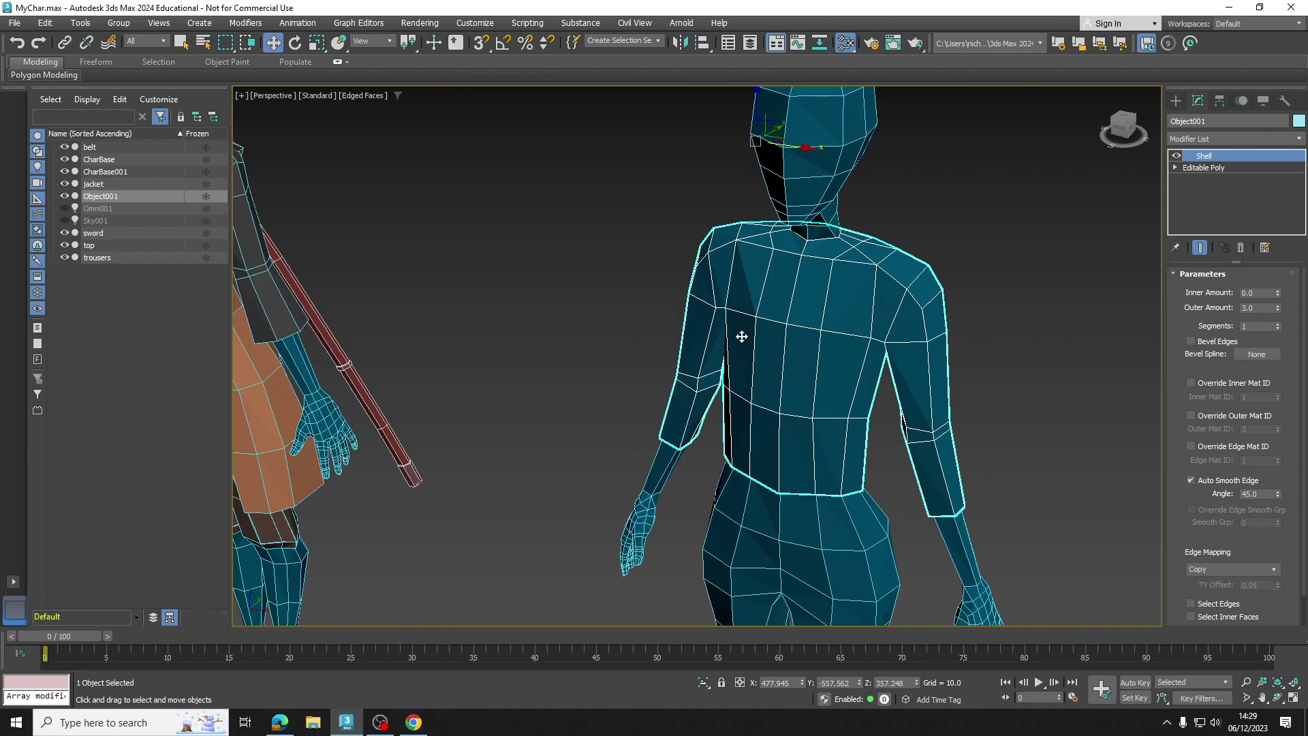
pyautogui.moveTo(554, 285); pyautogui.dragTo(512, 345, button='middle')
pyautogui.moveTo(377, 334); pyautogui.dragTo(344, 234, button='middle')
pyautogui.doubleClick(436, 172)
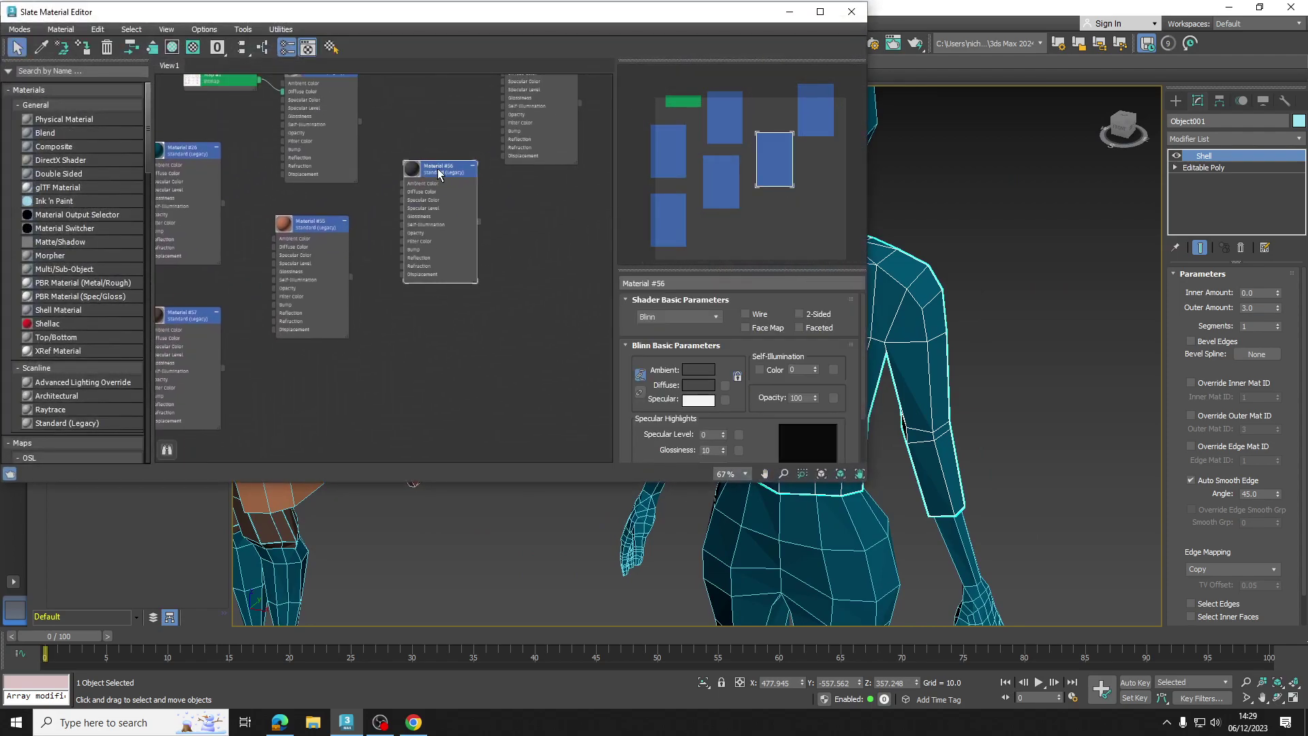
pyautogui.moveTo(922, 342); pyautogui.dragTo(1036, 324, button='middle')
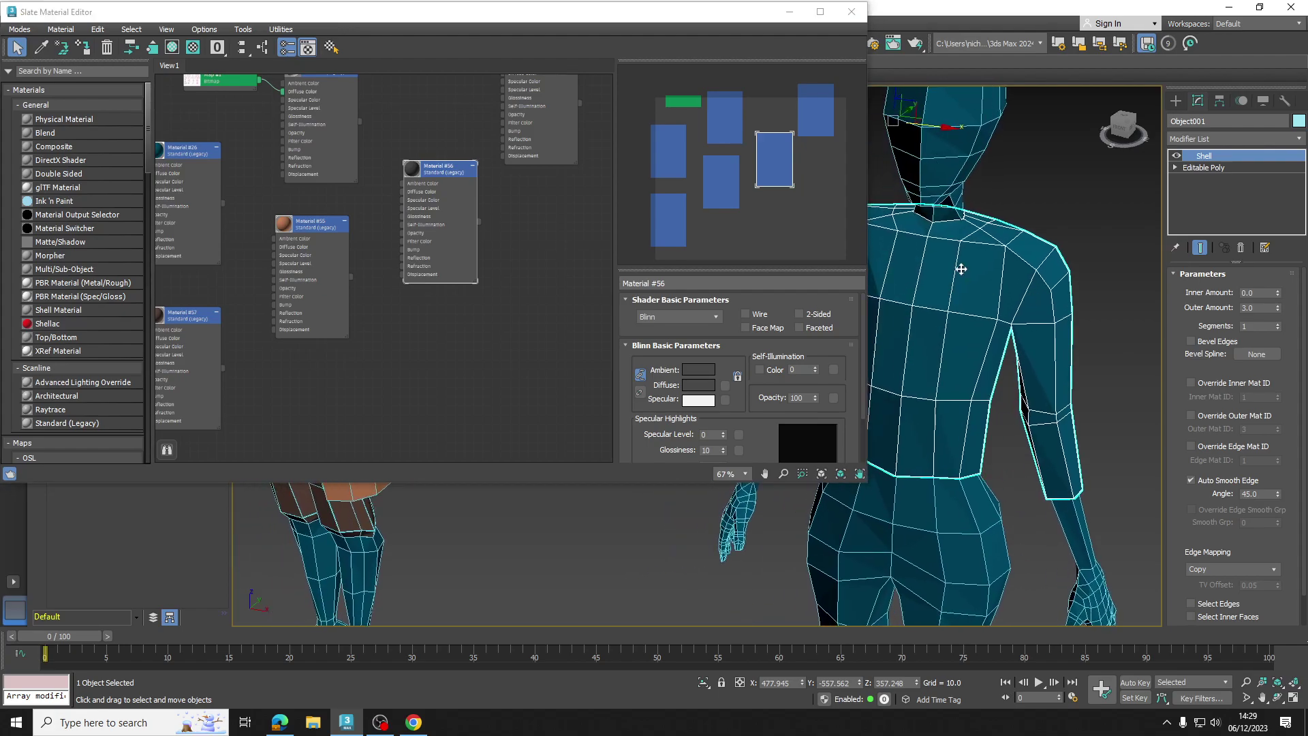
pyautogui.click(82, 55)
pyautogui.click(852, 11)
pyautogui.click(848, 136)
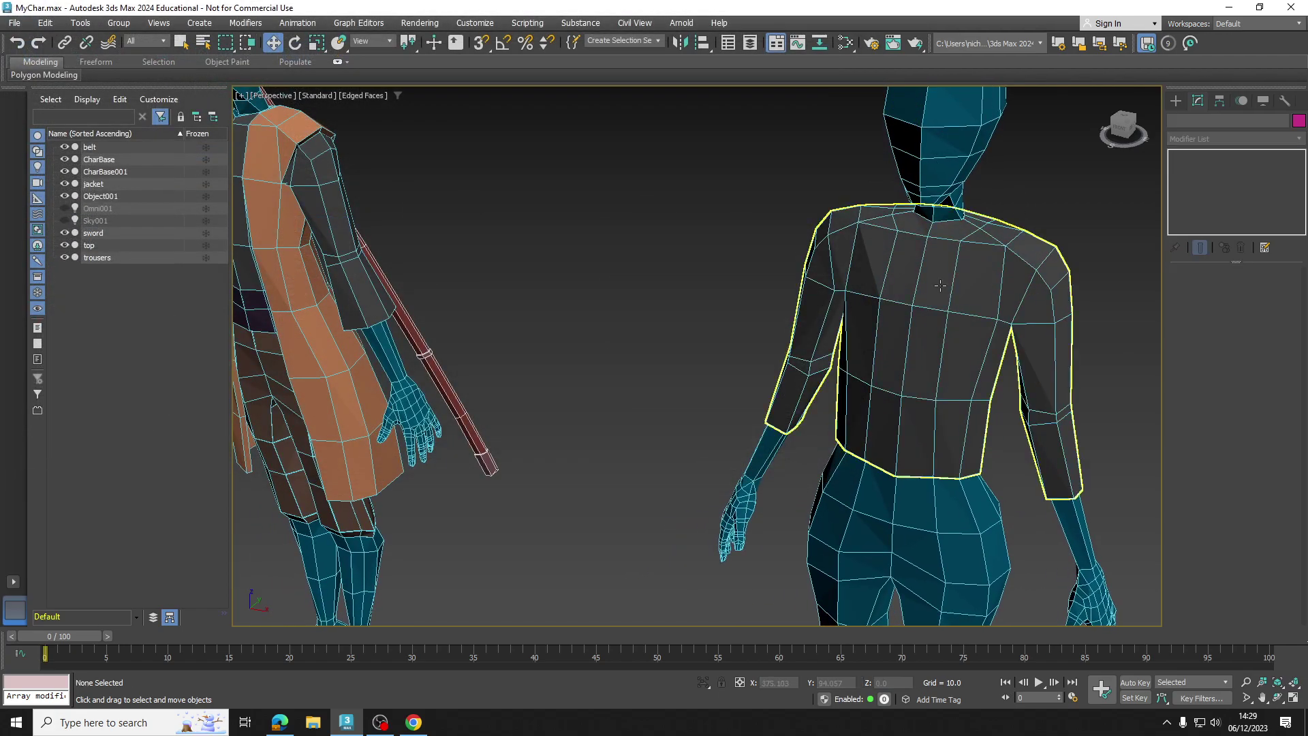
# Reselect the new top and examine the neckline and sleeves of the dressed reference character
pyautogui.keyDown('alt'); pyautogui.moveTo(926, 302); pyautogui.dragTo(952, 336, button='middle'); pyautogui.keyUp('alt')
pyautogui.click(931, 327)
pyautogui.keyDown('alt'); pyautogui.moveTo(449, 372); pyautogui.dragTo(559, 354, button='middle'); pyautogui.keyUp('alt')
pyautogui.moveTo(620, 344); pyautogui.dragTo(937, 312, button='middle')
pyautogui.scroll(-3, 938, 313)
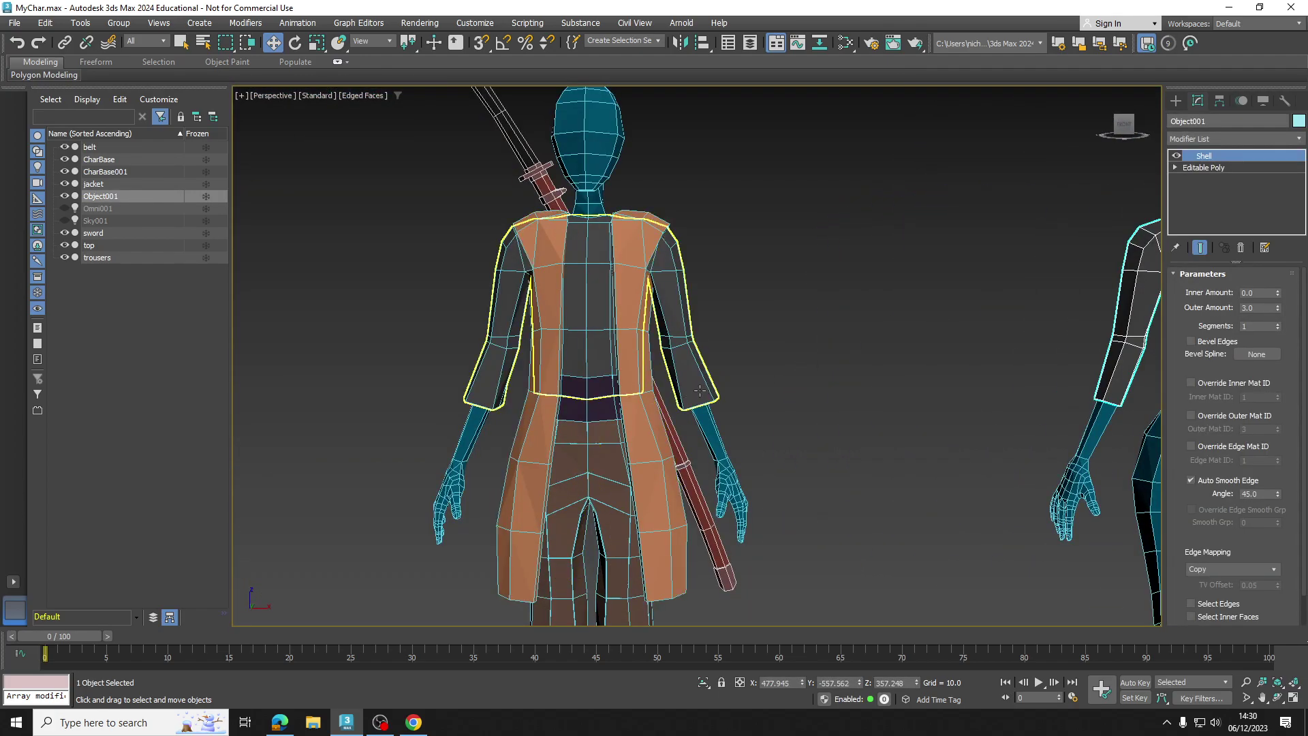
pyautogui.keyDown('alt'); pyautogui.moveTo(693, 392); pyautogui.dragTo(666, 403, button='middle'); pyautogui.keyUp('alt')
pyautogui.moveTo(596, 203); pyautogui.dragTo(599, 292, button='middle')
pyautogui.scroll(4, 599, 293)
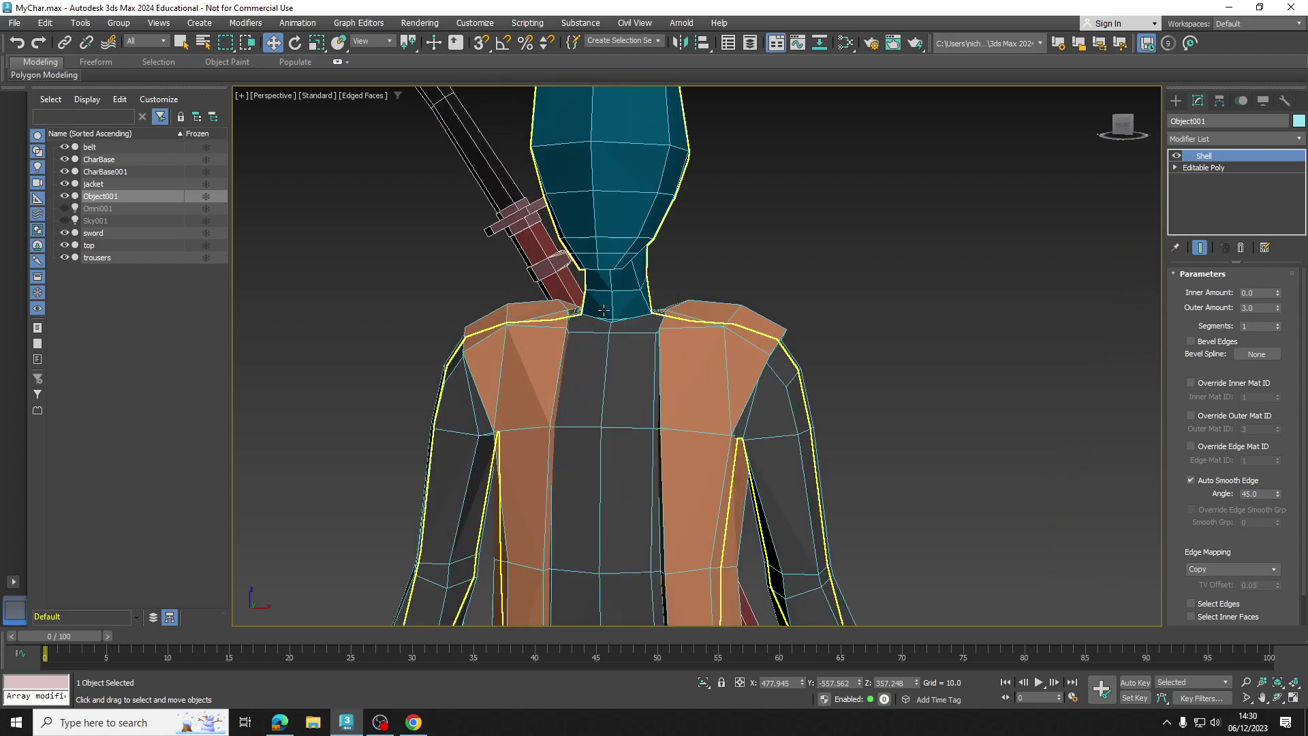
pyautogui.scroll(-3, 601, 293)
pyautogui.moveTo(671, 225)
pyautogui.keyDown('alt'); pyautogui.mouseDown(button='middle')
pyautogui.moveTo(623, 249)
pyautogui.moveTo(655, 238)
pyautogui.mouseUp(button='middle'); pyautogui.keyUp('alt')
pyautogui.moveTo(672, 340); pyautogui.dragTo(658, 289, button='middle')
pyautogui.scroll(-4, 750, 315)
pyautogui.moveTo(951, 316); pyautogui.dragTo(840, 341, button='middle')
pyautogui.scroll(5, 937, 317)
# Select all polygons on one half of the top in the Editable Poly beneath the Shell modifier
pyautogui.click(1179, 168)
pyautogui.click(1176, 168)
pyautogui.click(1198, 179)
pyautogui.moveTo(1021, 346); pyautogui.dragTo(978, 327, button='middle')
pyautogui.scroll(-3, 891, 366)
pyautogui.moveTo(891, 365); pyautogui.dragTo(881, 290, button='middle')
pyautogui.click(1193, 214)
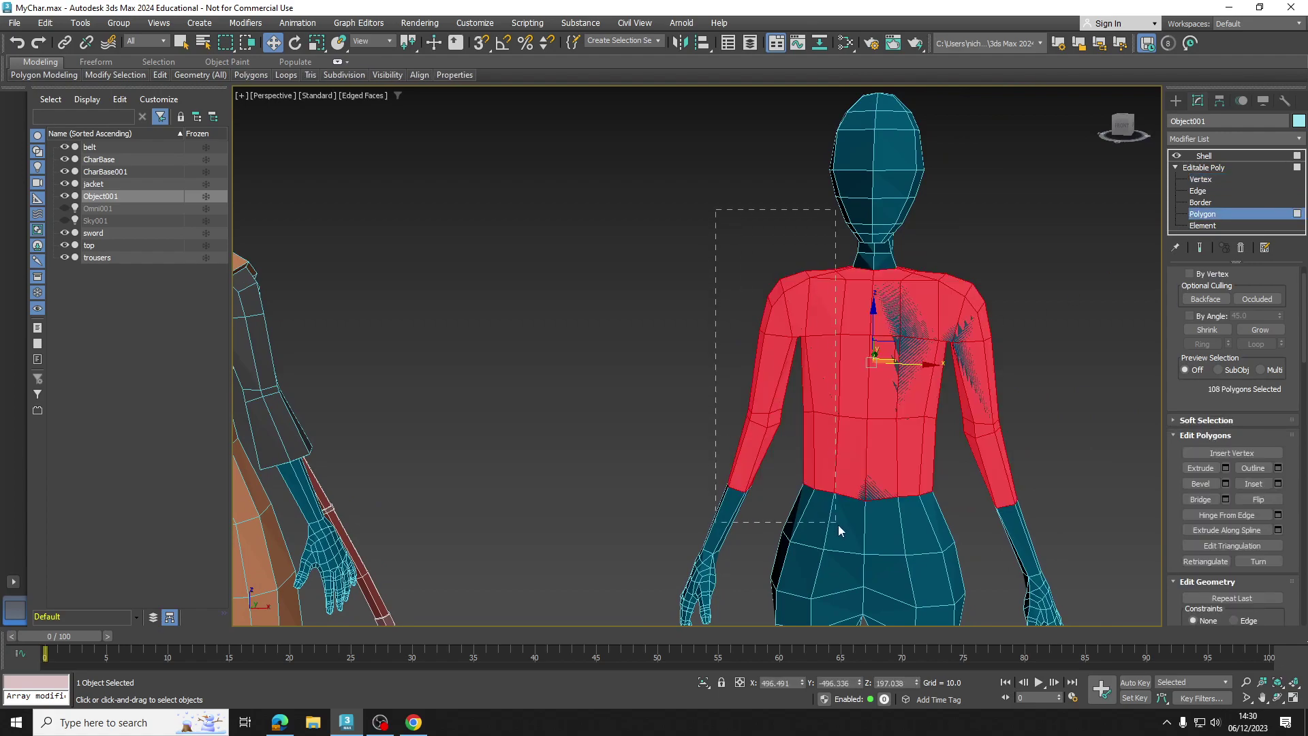
pyautogui.moveTo(839, 527); pyautogui.dragTo(859, 537)
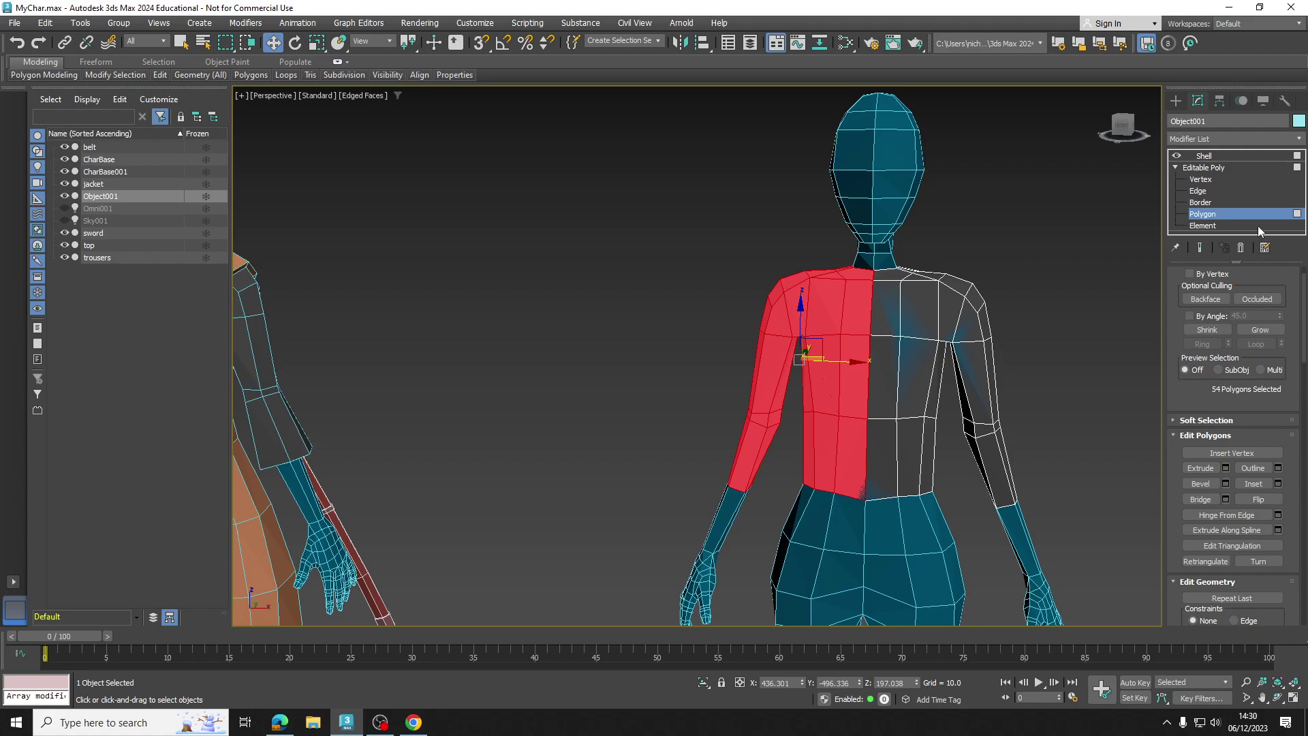
# Switch the top to vertex editing and compare its neckline with the Shell result shown and hidden
pyautogui.click(1208, 180)
pyautogui.keyDown('alt'); pyautogui.moveTo(987, 255); pyautogui.dragTo(917, 293, button='middle'); pyautogui.keyUp('alt')
pyautogui.scroll(5, 897, 294)
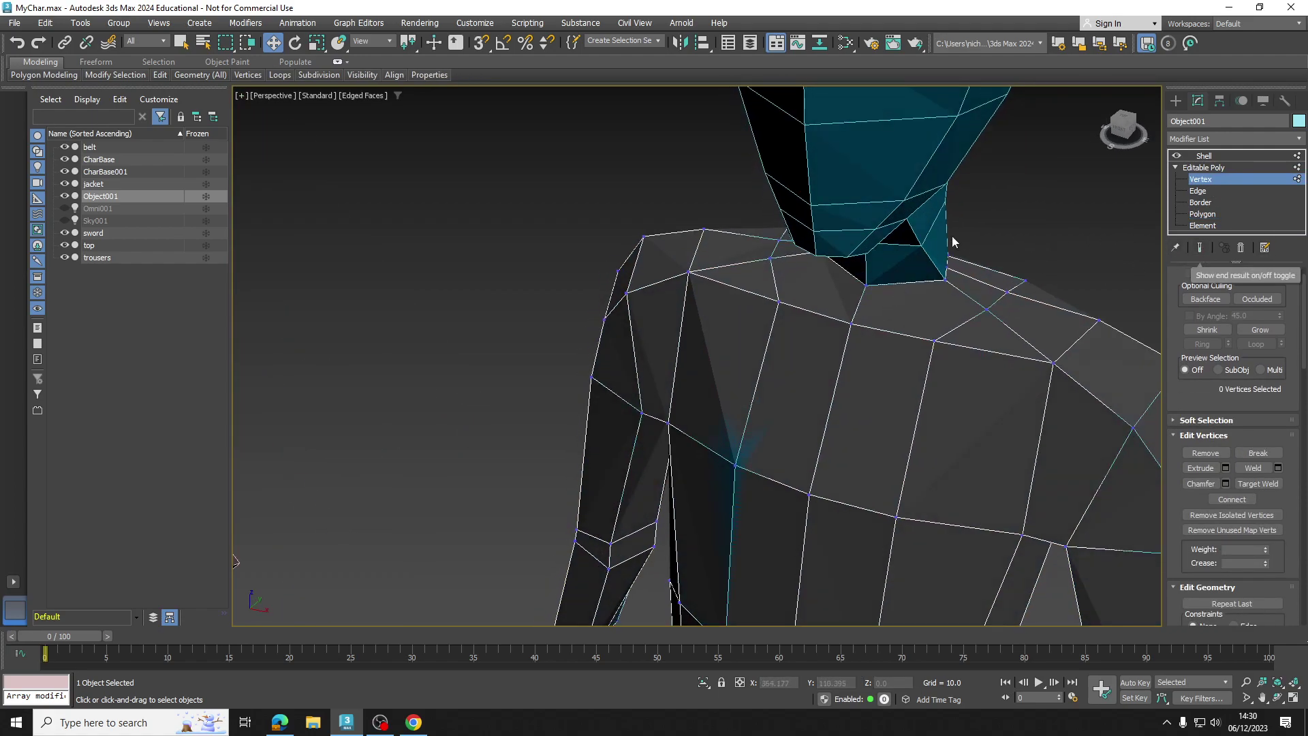
pyautogui.click(1202, 249)
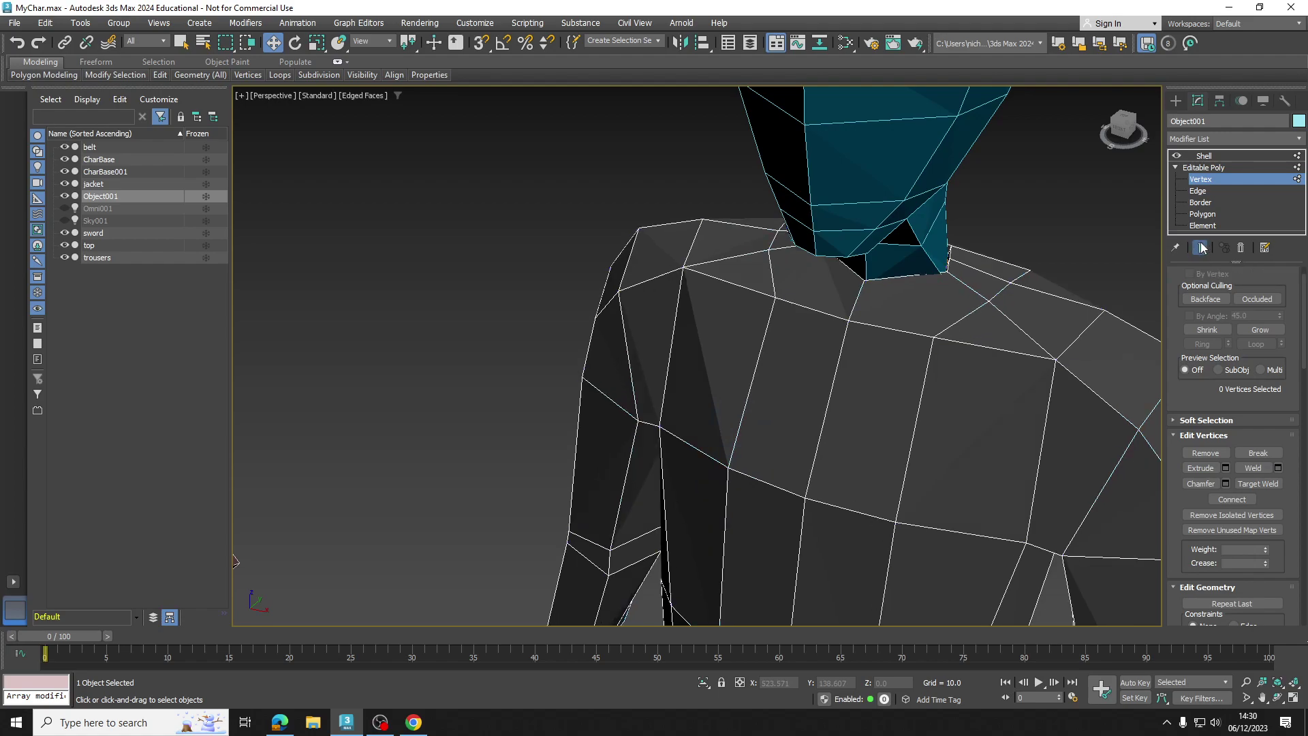
pyautogui.moveTo(963, 298); pyautogui.dragTo(958, 323, button='middle')
pyautogui.click(1200, 250)
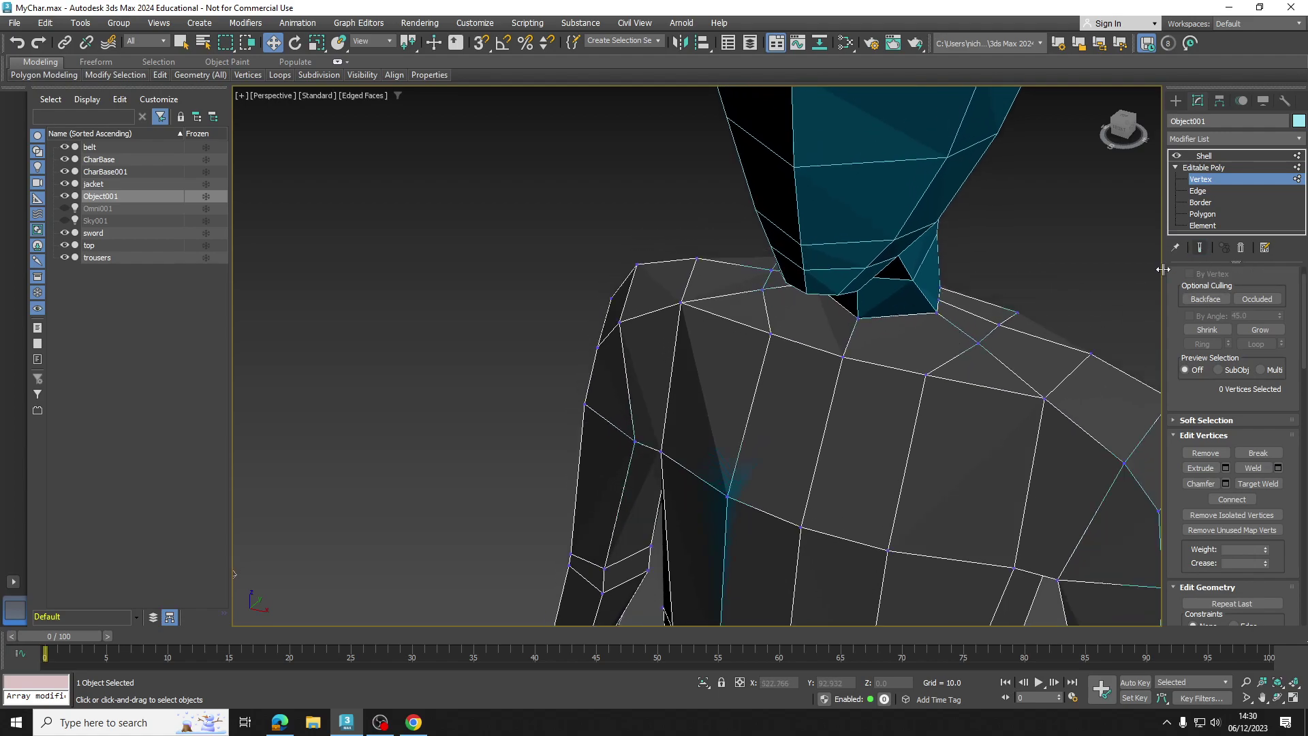
# Pull the neckline vertices at the front and the character's left side away from the neck with the Shell result shown
pyautogui.click(858, 318)
pyautogui.keyDown('alt'); pyautogui.moveTo(880, 337); pyautogui.dragTo(838, 315, button='middle'); pyautogui.keyUp('alt')
pyautogui.click(1200, 249)
pyautogui.moveTo(877, 315); pyautogui.dragTo(872, 322)
pyautogui.click(987, 337)
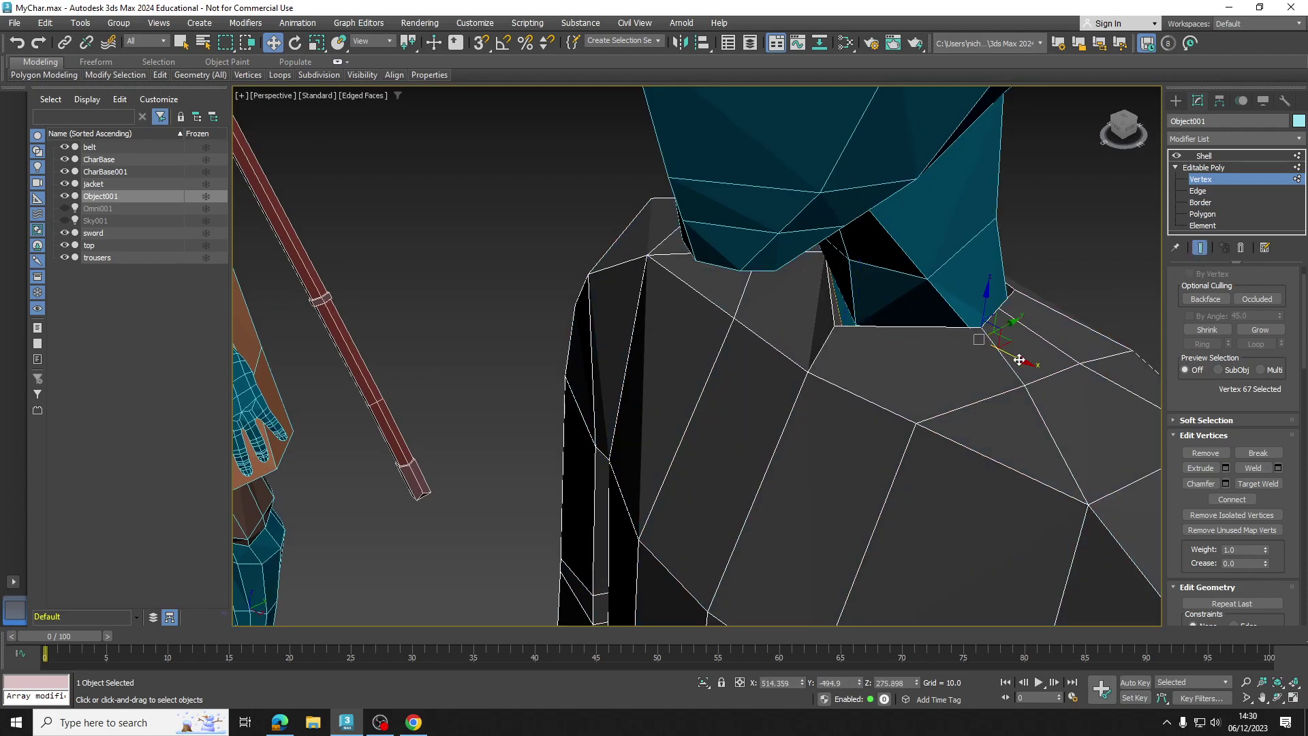
pyautogui.moveTo(1019, 360); pyautogui.dragTo(1043, 346)
pyautogui.click(998, 310)
pyautogui.keyDown('alt'); pyautogui.moveTo(853, 305); pyautogui.dragTo(936, 286, button='middle'); pyautogui.keyUp('alt')
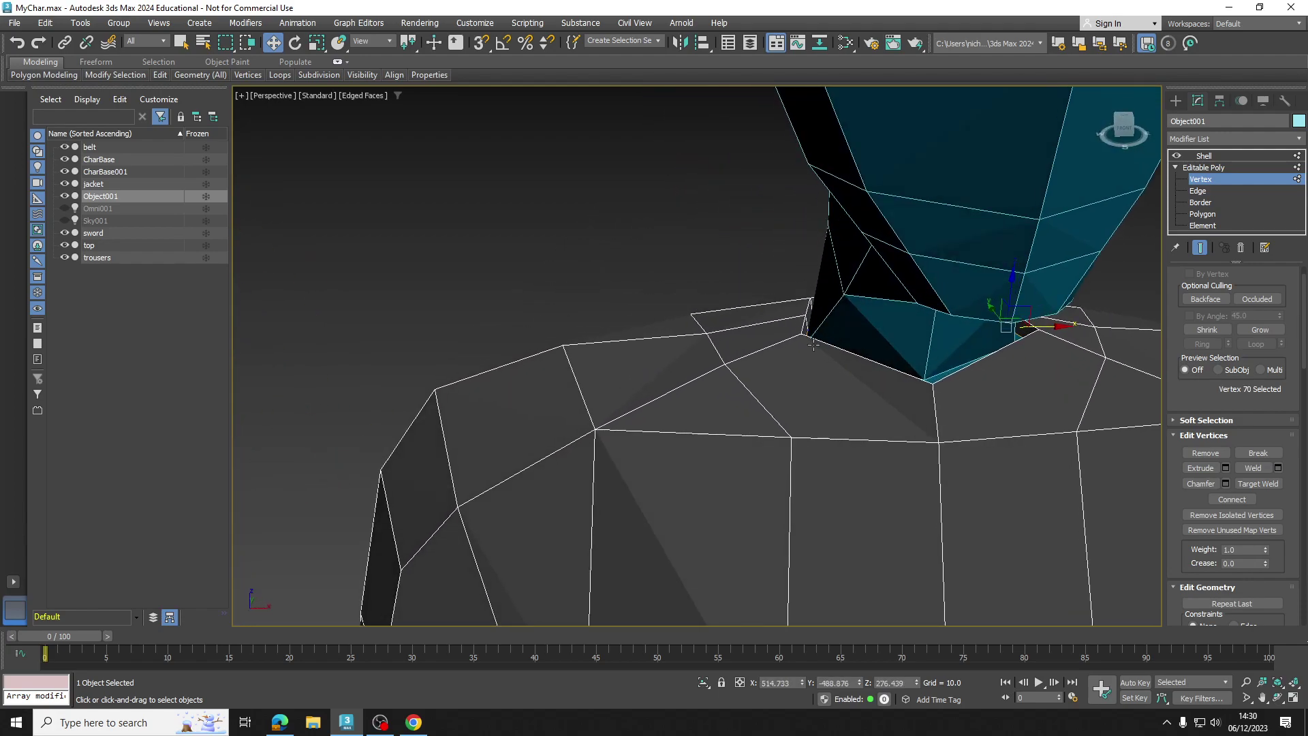
# Pull the remaining neckline vertices, on the opposite side and around the back, outward from the neck
pyautogui.click(813, 345)
pyautogui.moveTo(813, 346)
pyautogui.keyDown('alt'); pyautogui.mouseDown(button='middle')
pyautogui.moveTo(838, 368)
pyautogui.moveTo(821, 344)
pyautogui.mouseUp(button='middle'); pyautogui.keyUp('alt')
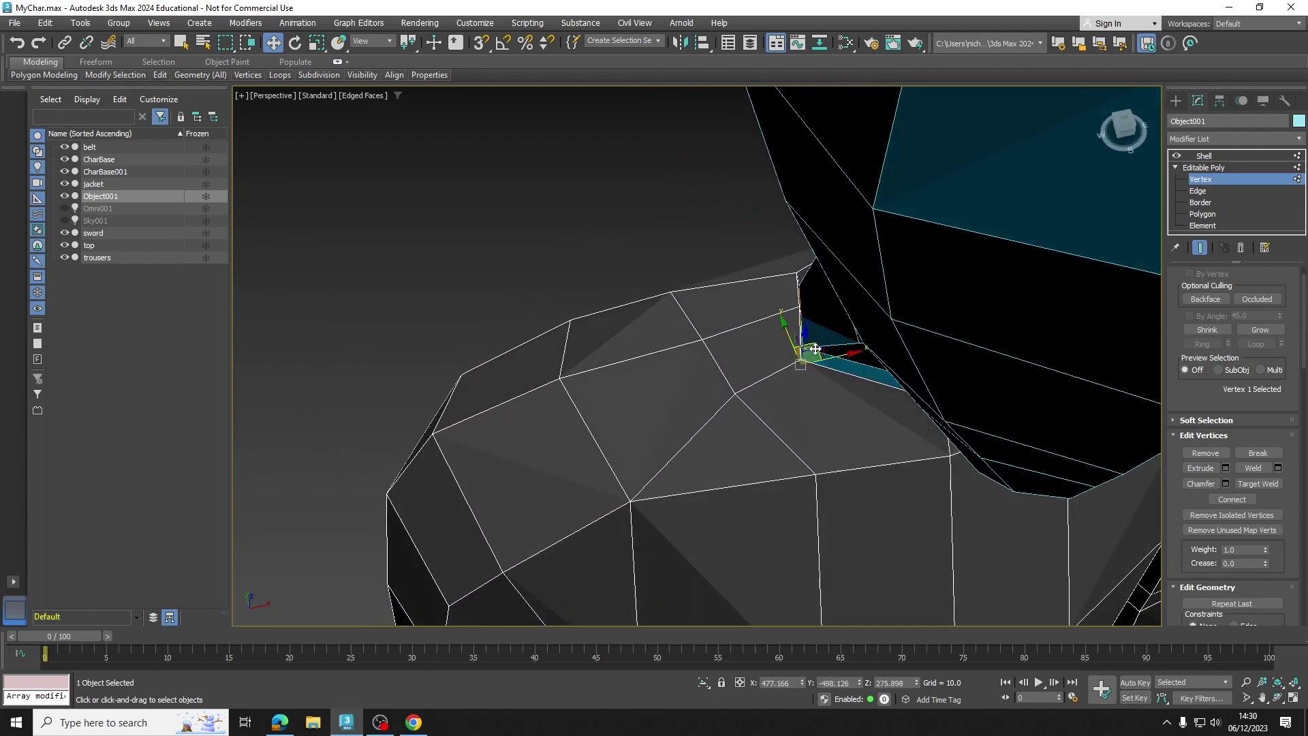
pyautogui.keyDown('ctrl'); pyautogui.click(814, 312); pyautogui.keyUp('ctrl')
pyautogui.moveTo(816, 304); pyautogui.dragTo(799, 311)
pyautogui.keyDown('alt'); pyautogui.moveTo(799, 313); pyautogui.dragTo(896, 329, button='middle'); pyautogui.keyUp('alt')
pyautogui.click(780, 317)
pyautogui.moveTo(740, 318); pyautogui.dragTo(727, 318)
pyautogui.click(785, 204)
pyautogui.moveTo(752, 197); pyautogui.dragTo(739, 195)
# Select the six cuff vertices of the character's left sleeve and scale them up to flare the sleeve end
pyautogui.keyDown('alt'); pyautogui.moveTo(803, 283); pyautogui.dragTo(758, 173, button='middle'); pyautogui.keyUp('alt')
pyautogui.keyDown('alt'); pyautogui.moveTo(1145, 179); pyautogui.dragTo(911, 209, button='middle'); pyautogui.keyUp('alt')
pyautogui.click(1194, 252)
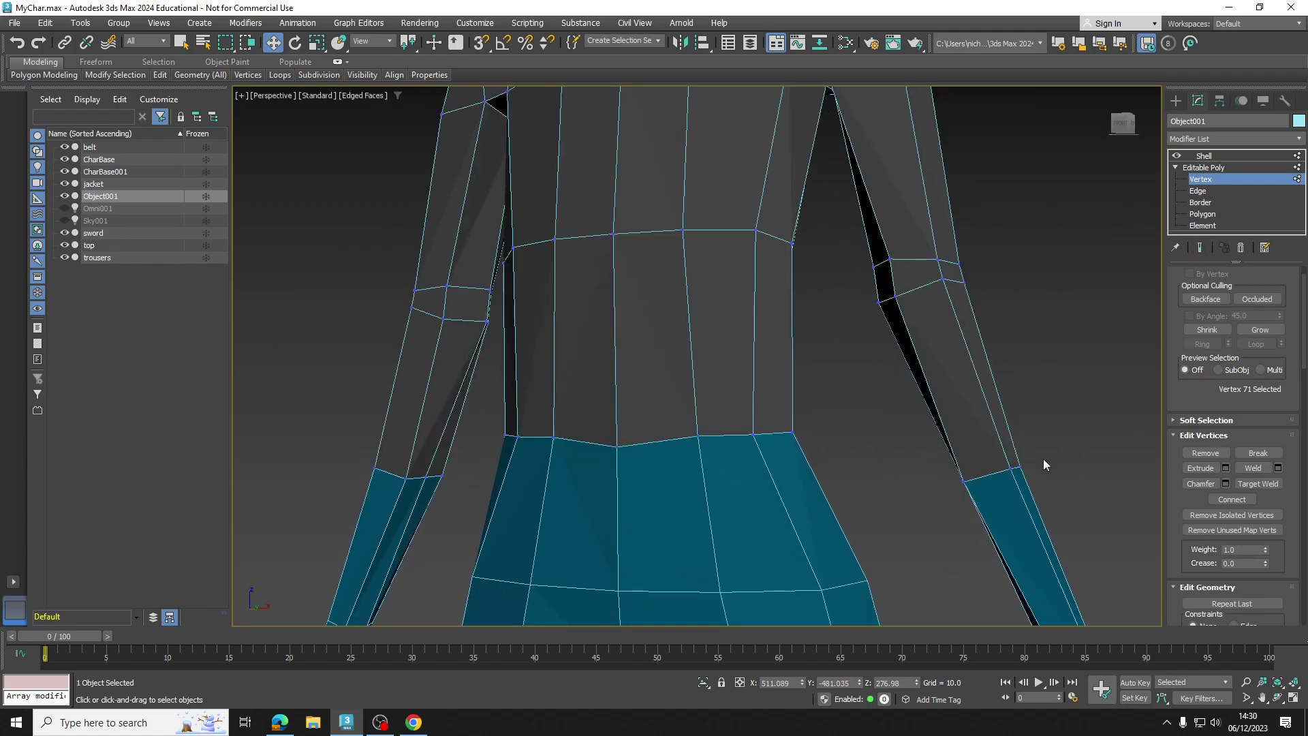
pyautogui.moveTo(971, 489); pyautogui.dragTo(932, 518)
pyautogui.click(1200, 249)
pyautogui.press('r')
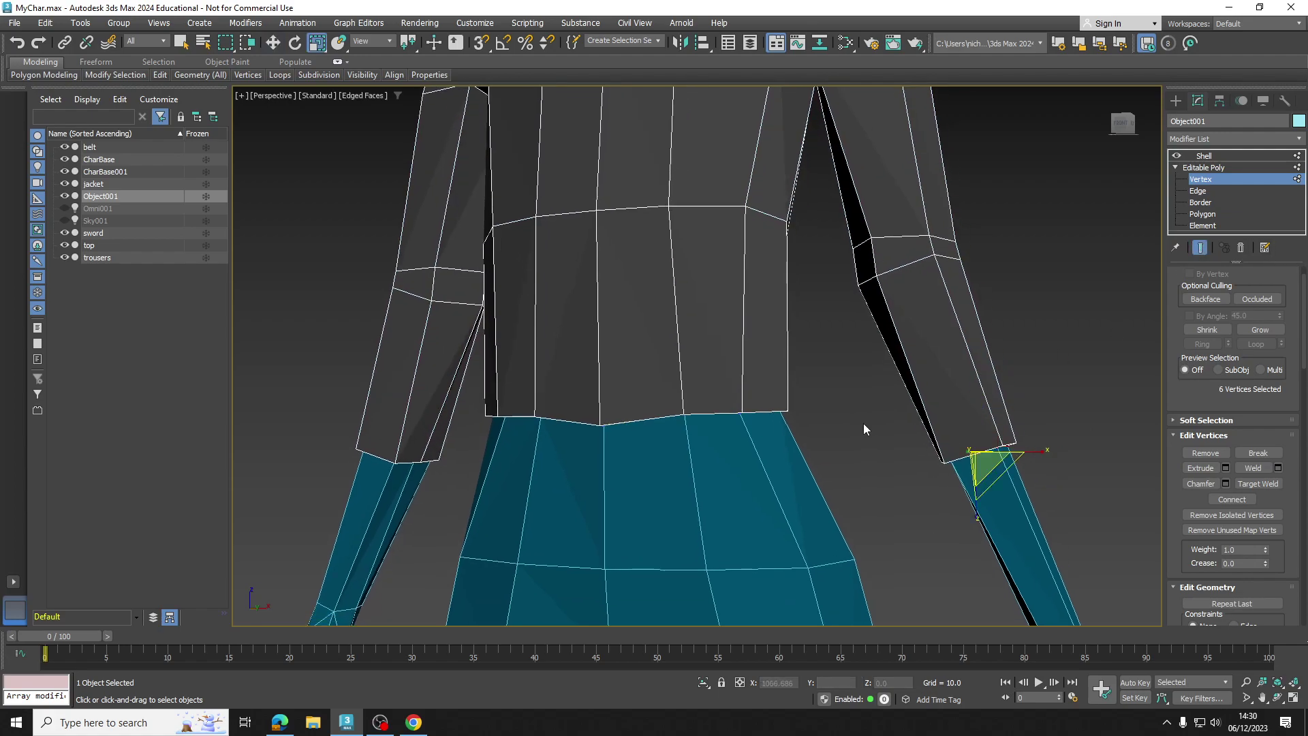
pyautogui.moveTo(976, 457); pyautogui.dragTo(975, 383)
pyautogui.keyDown('alt'); pyautogui.moveTo(981, 410); pyautogui.dragTo(1022, 417, button='middle'); pyautogui.keyUp('alt')
# Scale up the six cuff vertices of the character's right sleeve to match, leave vertex editing and deselect the top
pyautogui.scroll(-3, 644, 423)
pyautogui.moveTo(644, 423); pyautogui.dragTo(845, 387, button='middle')
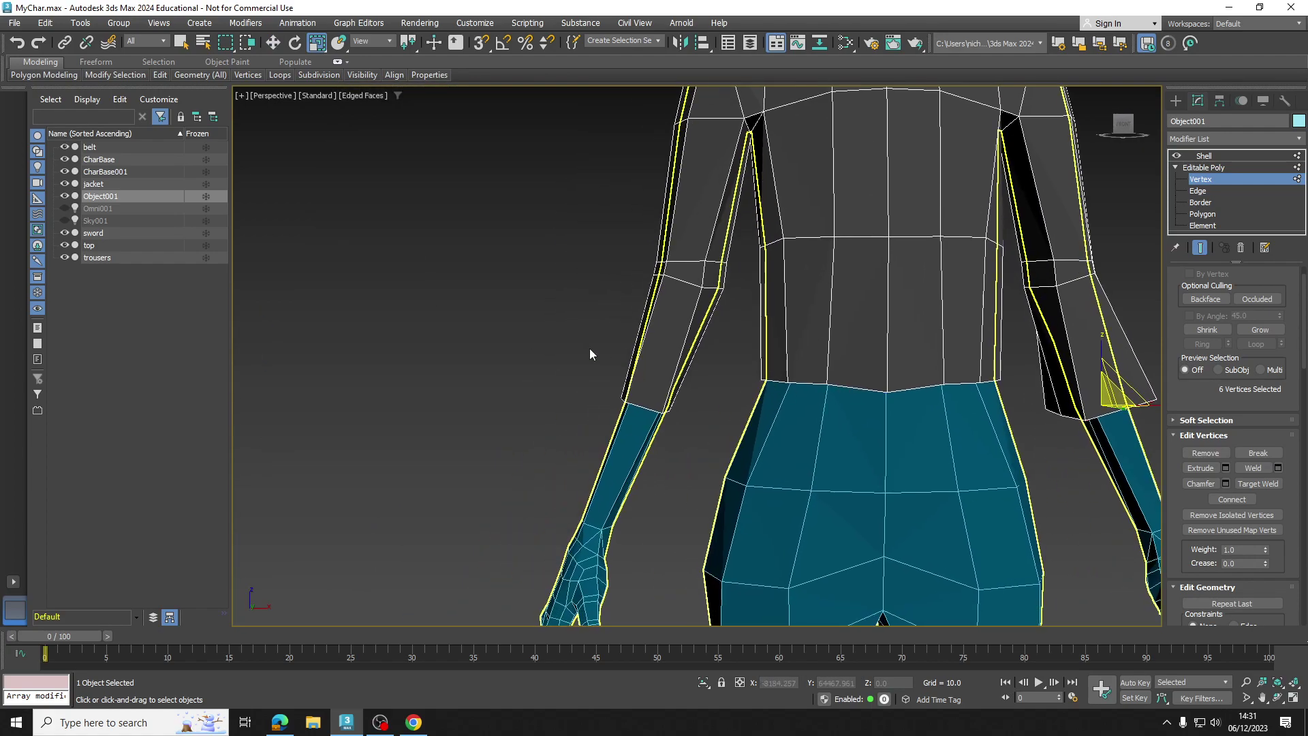
pyautogui.moveTo(696, 443); pyautogui.dragTo(696, 443)
pyautogui.moveTo(655, 392); pyautogui.dragTo(631, 324)
pyautogui.keyDown('alt'); pyautogui.moveTo(631, 325); pyautogui.dragTo(940, 321, button='middle'); pyautogui.keyUp('alt')
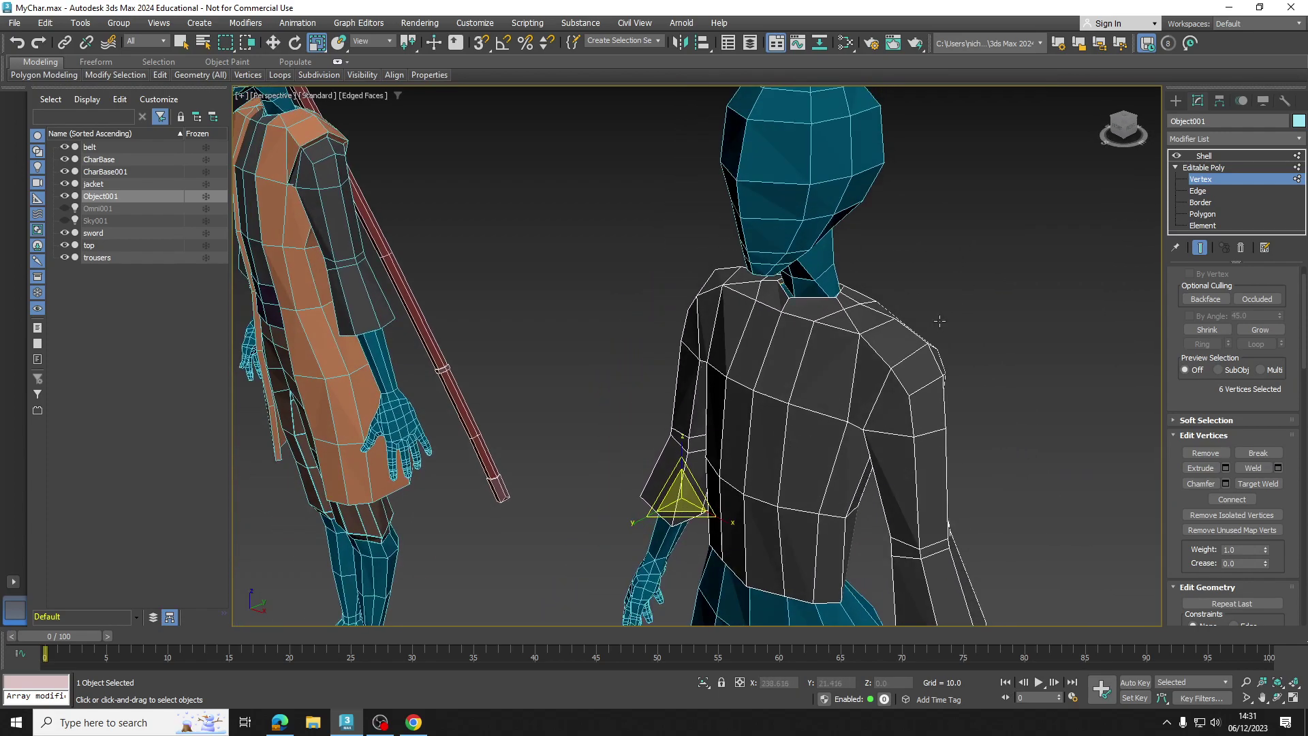
pyautogui.scroll(-4, 982, 297)
pyautogui.keyDown('alt'); pyautogui.moveTo(1025, 271); pyautogui.dragTo(1069, 246, button='middle'); pyautogui.keyUp('alt')
pyautogui.click(1203, 166)
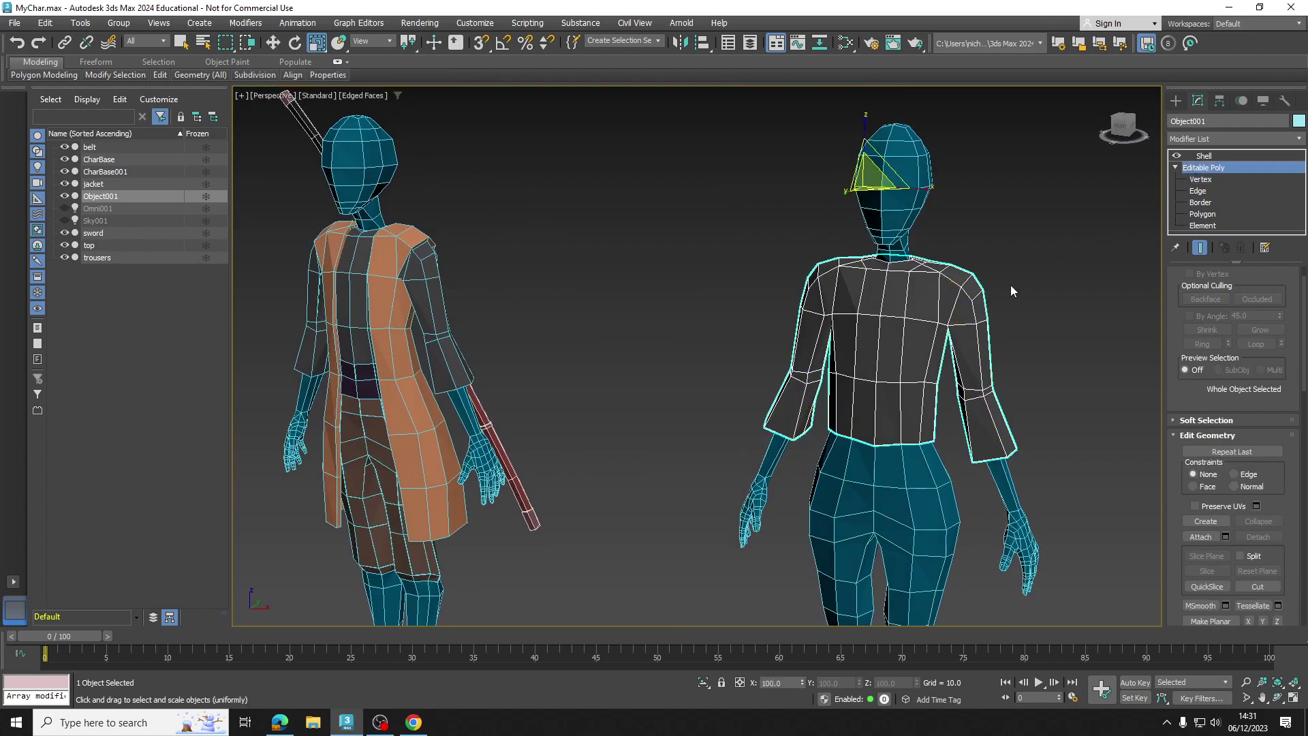
pyautogui.click(1011, 285)
# Examine the shaped top up close and alongside the dressed reference character
pyautogui.moveTo(867, 350); pyautogui.dragTo(925, 308, button='middle')
pyautogui.click(906, 341)
pyautogui.scroll(4, 943, 255)
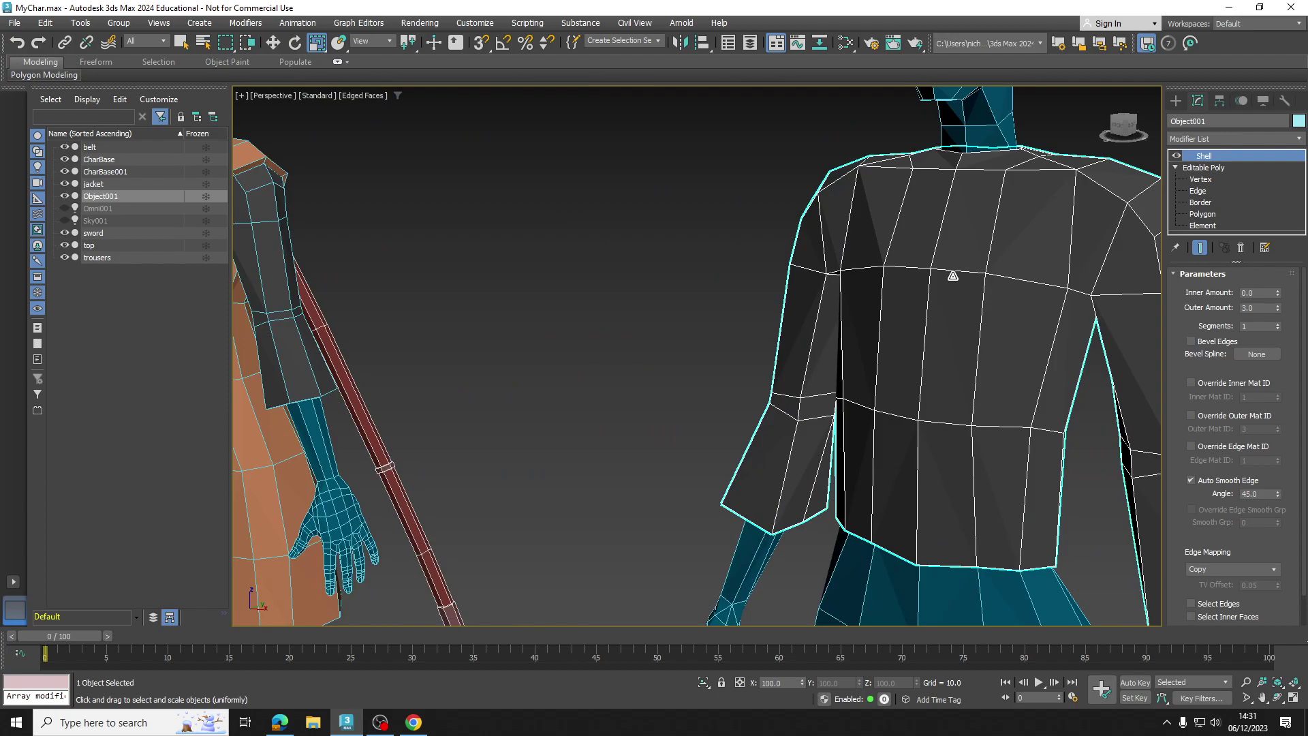
pyautogui.keyDown('alt'); pyautogui.moveTo(866, 344); pyautogui.dragTo(964, 318, button='middle'); pyautogui.keyUp('alt')
pyautogui.scroll(-4, 964, 319)
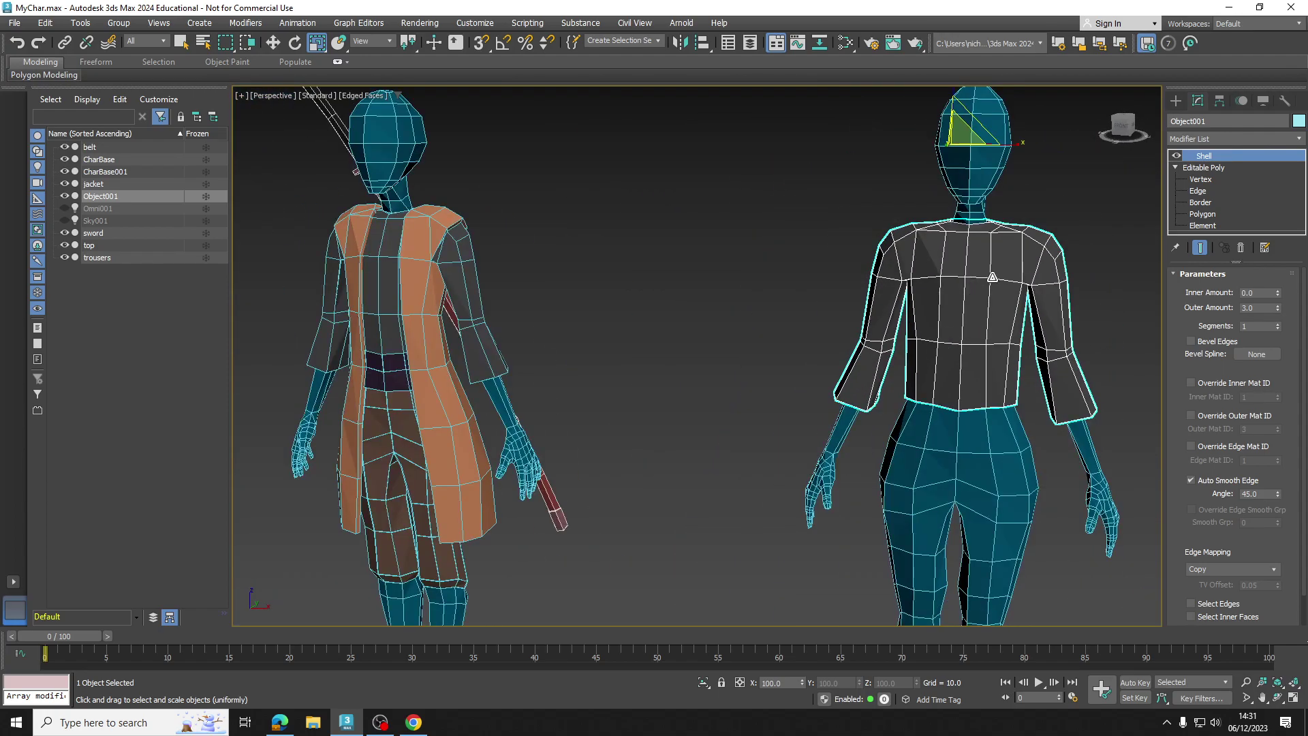
pyautogui.click(823, 313)
pyautogui.scroll(-4, 859, 315)
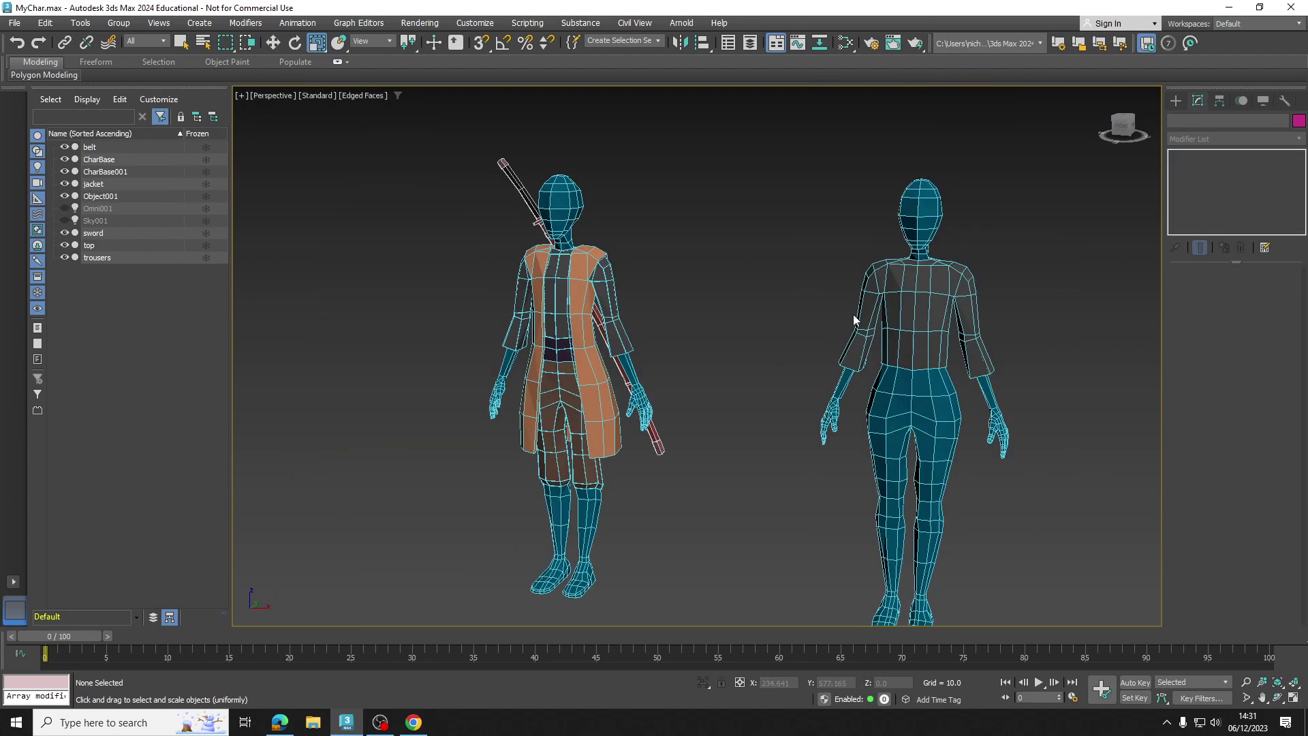
pyautogui.moveTo(875, 341); pyautogui.dragTo(862, 305, button='middle')
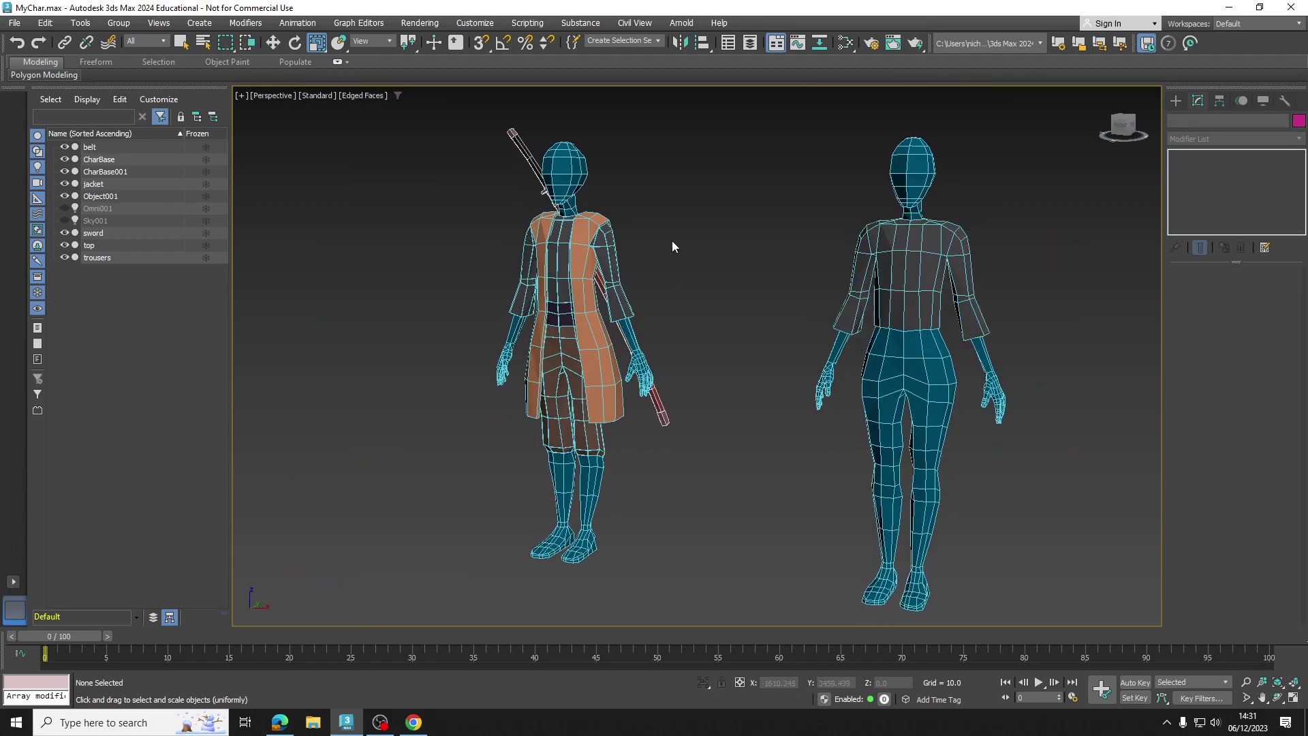
# Select the body polygons of the second character from the waist over the hips and thighs down to the knees
pyautogui.click(935, 370)
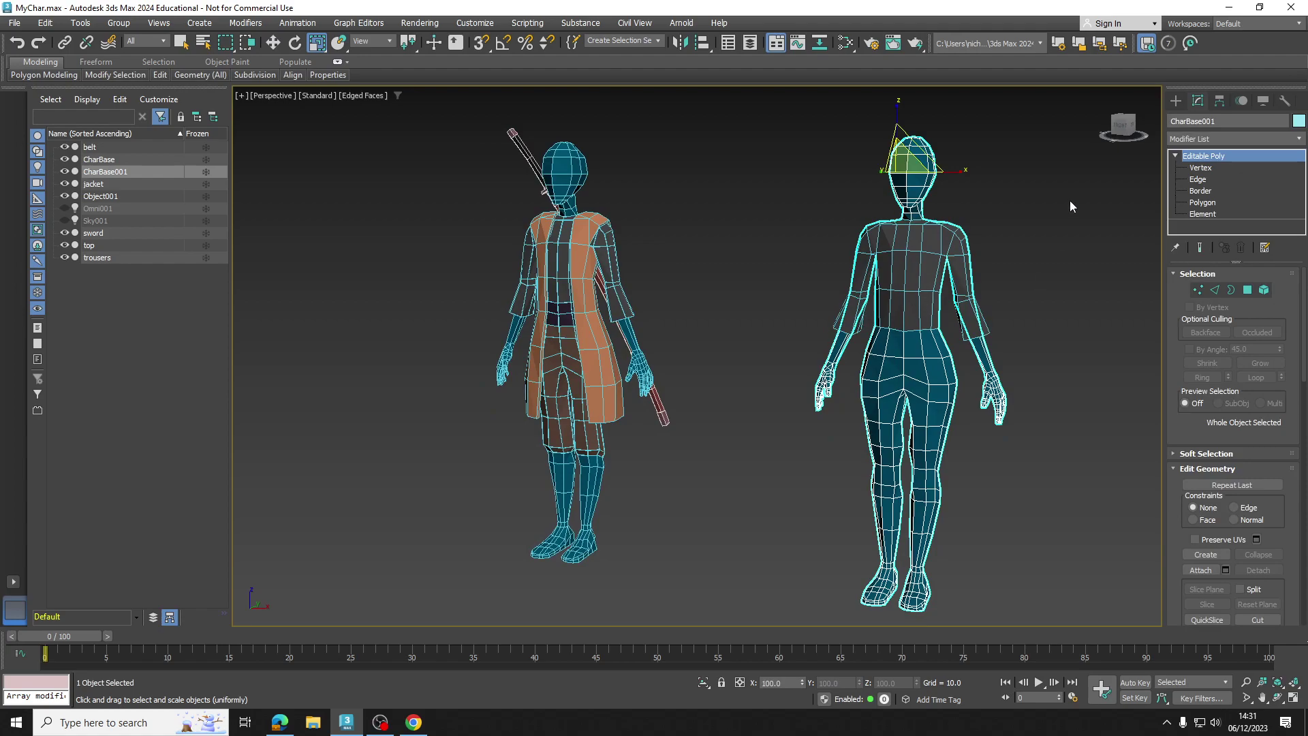
pyautogui.click(1197, 203)
pyautogui.moveTo(972, 297); pyautogui.dragTo(909, 261, button='middle')
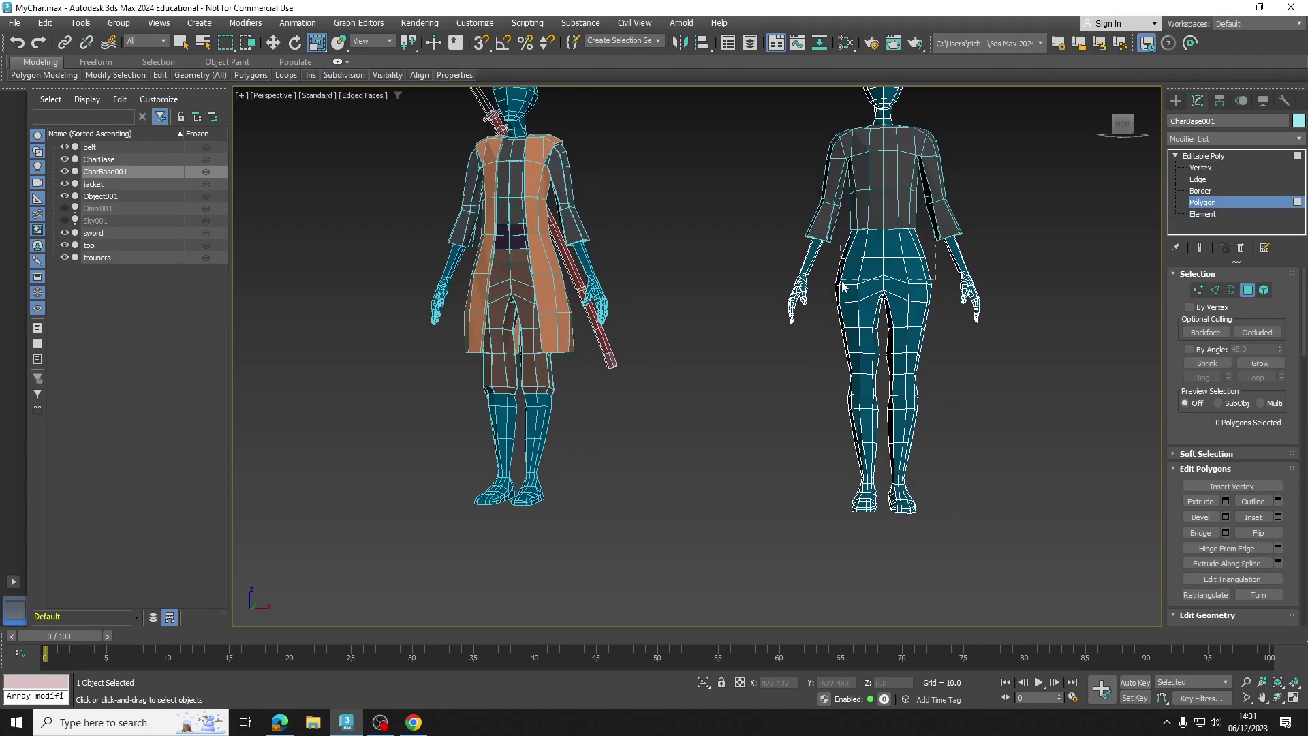
pyautogui.moveTo(843, 287); pyautogui.dragTo(845, 286)
pyautogui.scroll(2, 855, 282)
pyautogui.keyDown('ctrl'); pyautogui.moveTo(942, 333); pyautogui.dragTo(981, 353); pyautogui.keyUp('ctrl')
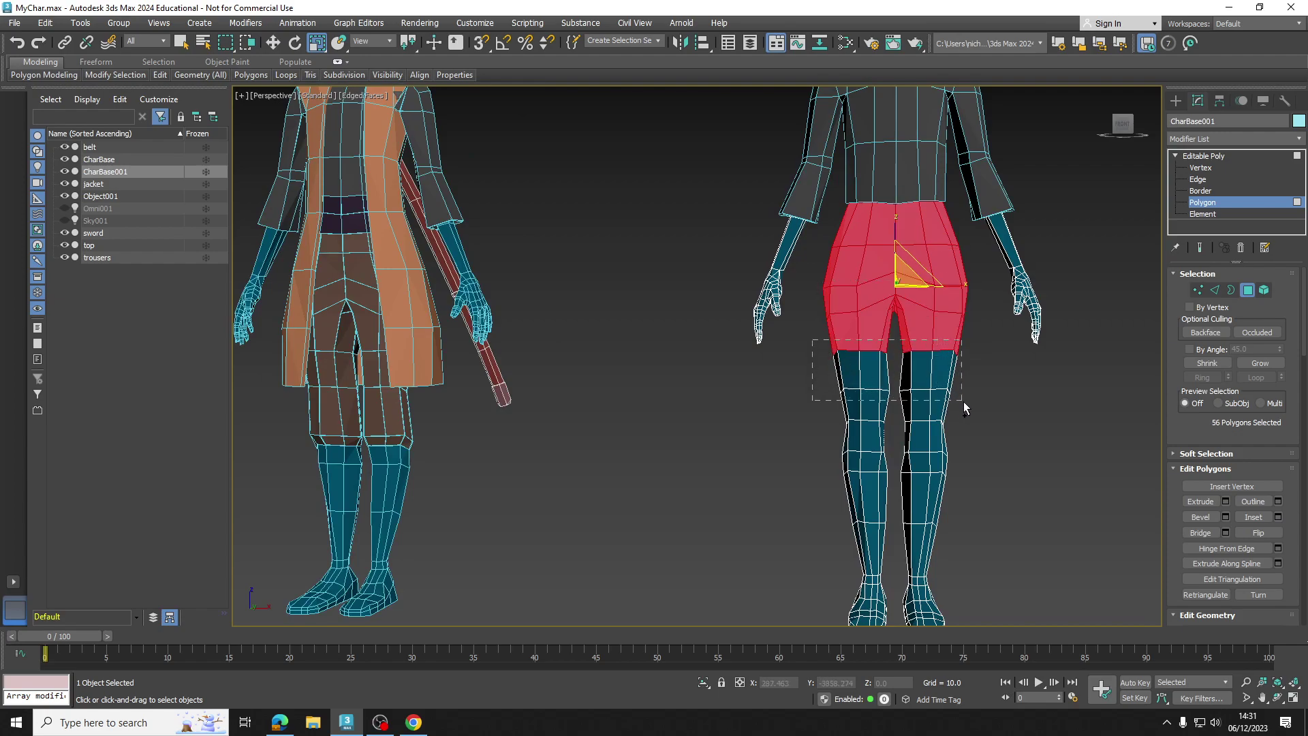
pyautogui.keyDown('ctrl'); pyautogui.moveTo(965, 403); pyautogui.dragTo(968, 406); pyautogui.keyUp('ctrl')
pyautogui.keyDown('ctrl'); pyautogui.moveTo(817, 404); pyautogui.dragTo(978, 432); pyautogui.keyUp('ctrl')
pyautogui.keyDown('alt'); pyautogui.moveTo(978, 432); pyautogui.dragTo(1007, 396, button='middle'); pyautogui.keyUp('alt')
# Detach the selected polygons as a separate trousers object, leave polygon editing and select the new object
pyautogui.scroll(-5, 1245, 427)
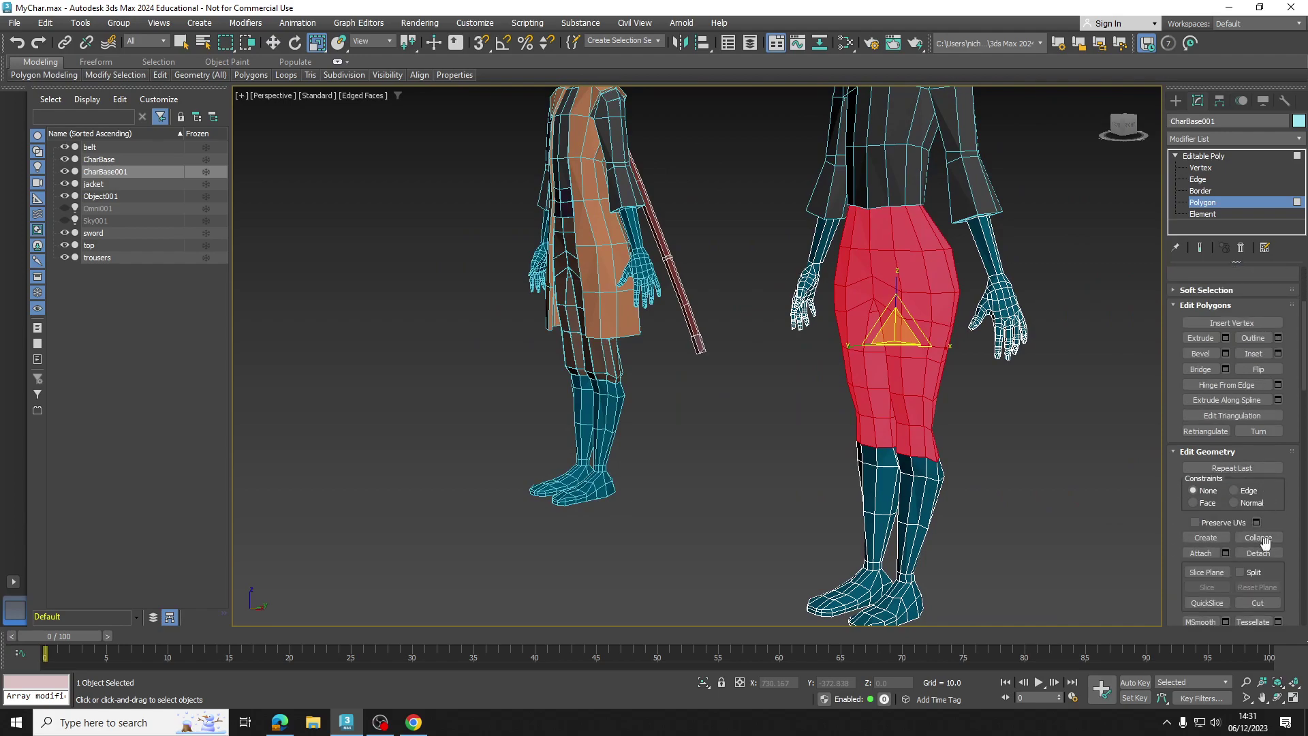
pyautogui.click(1260, 553)
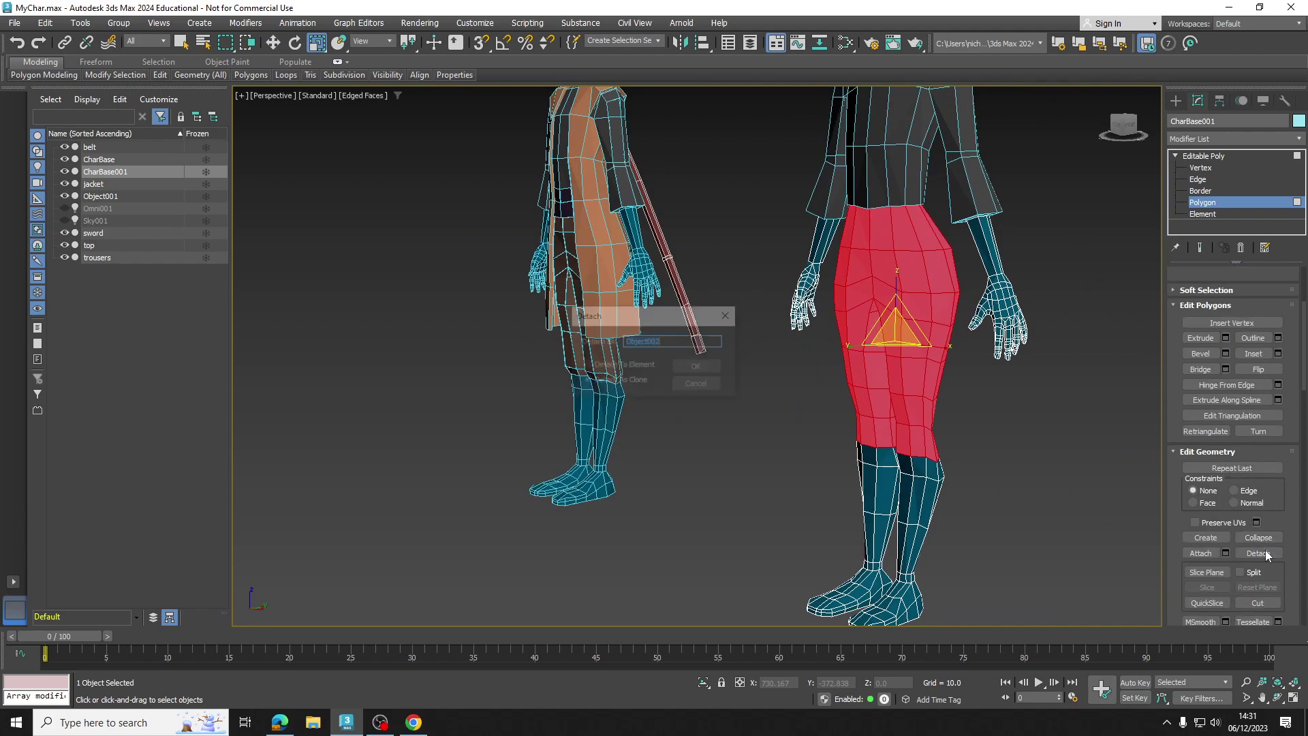
pyautogui.click(698, 367)
pyautogui.click(1204, 156)
pyautogui.click(922, 265)
# Try moving the detached trousers sideways away from the body and undo the move
pyautogui.keyDown('alt'); pyautogui.moveTo(923, 307); pyautogui.dragTo(894, 336, button='middle'); pyautogui.keyUp('alt')
pyautogui.press('w')
pyautogui.scroll(-5, 893, 336)
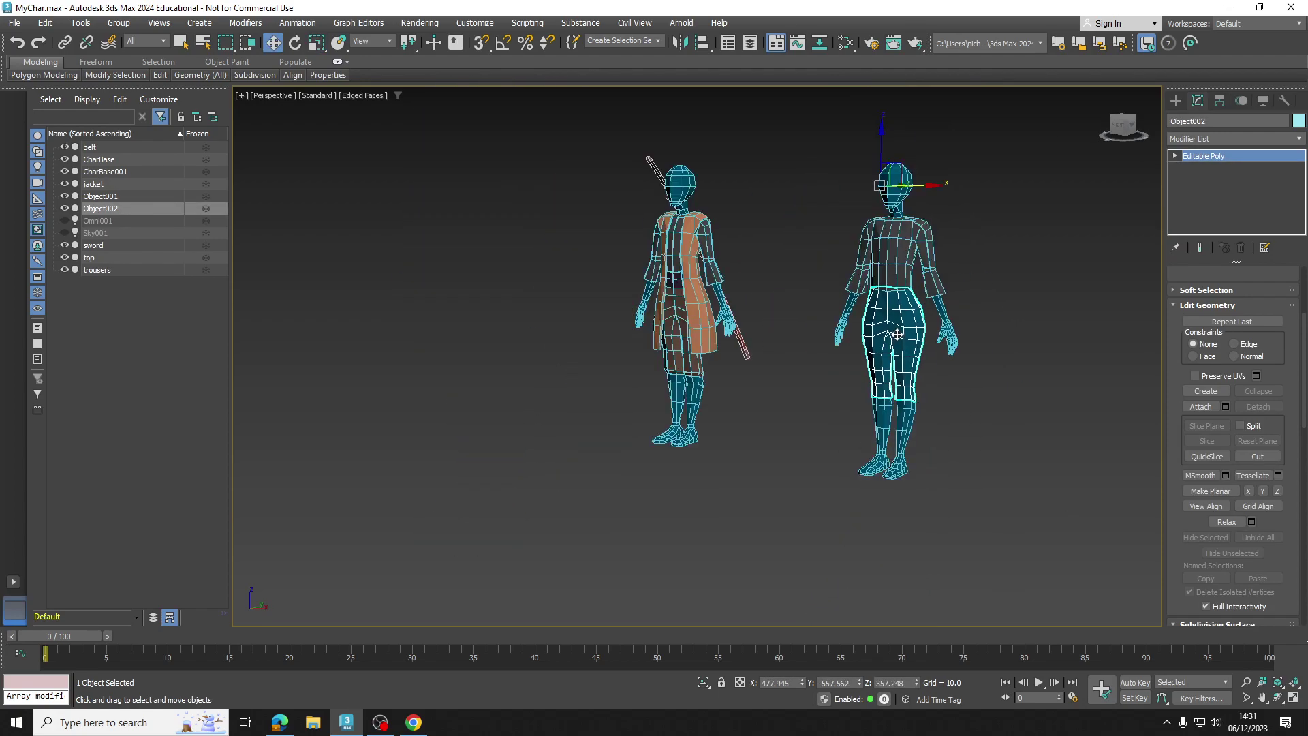
pyautogui.moveTo(923, 185); pyautogui.dragTo(1012, 198)
pyautogui.hotkey('ctrl', 'z')
pyautogui.hotkey('ctrl', 'z')
# Centre the pivot of the detached trousers on the object and leave pivot editing
pyautogui.scroll(4, 897, 199)
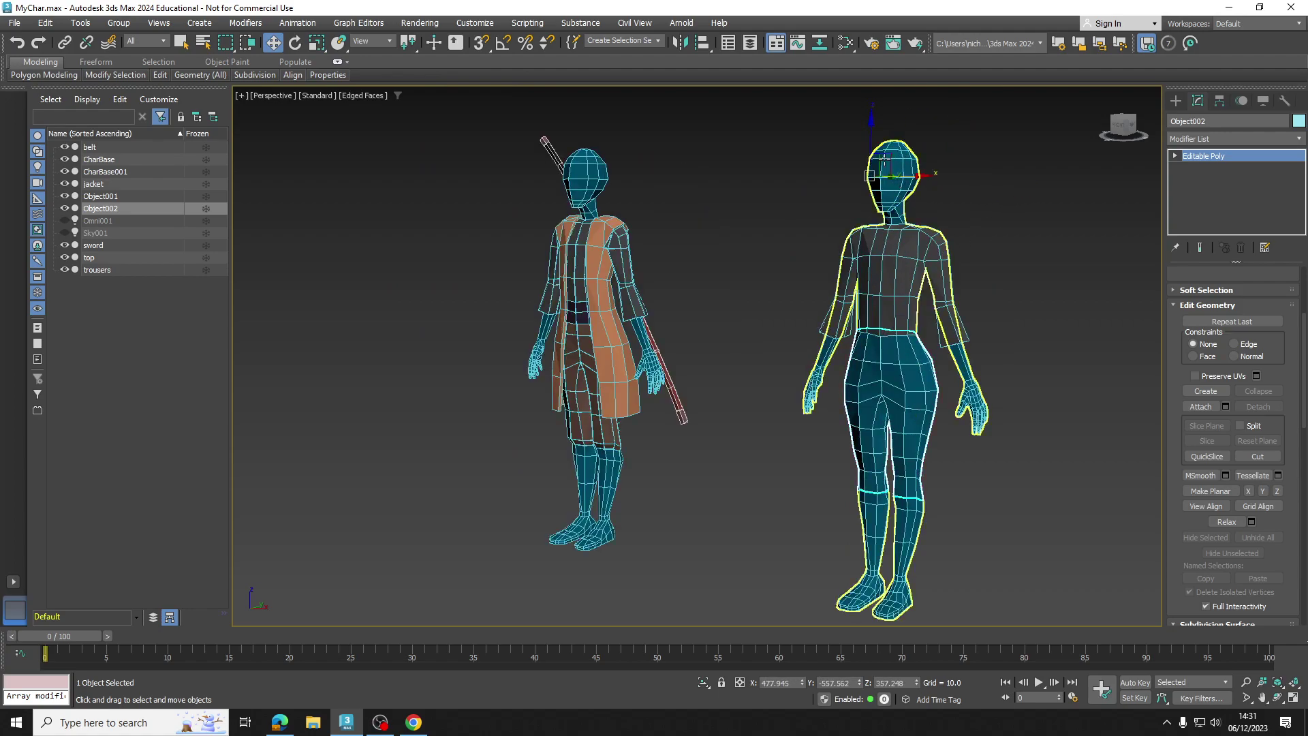
pyautogui.moveTo(933, 235); pyautogui.dragTo(921, 223, button='middle')
pyautogui.click(1219, 101)
pyautogui.click(1229, 194)
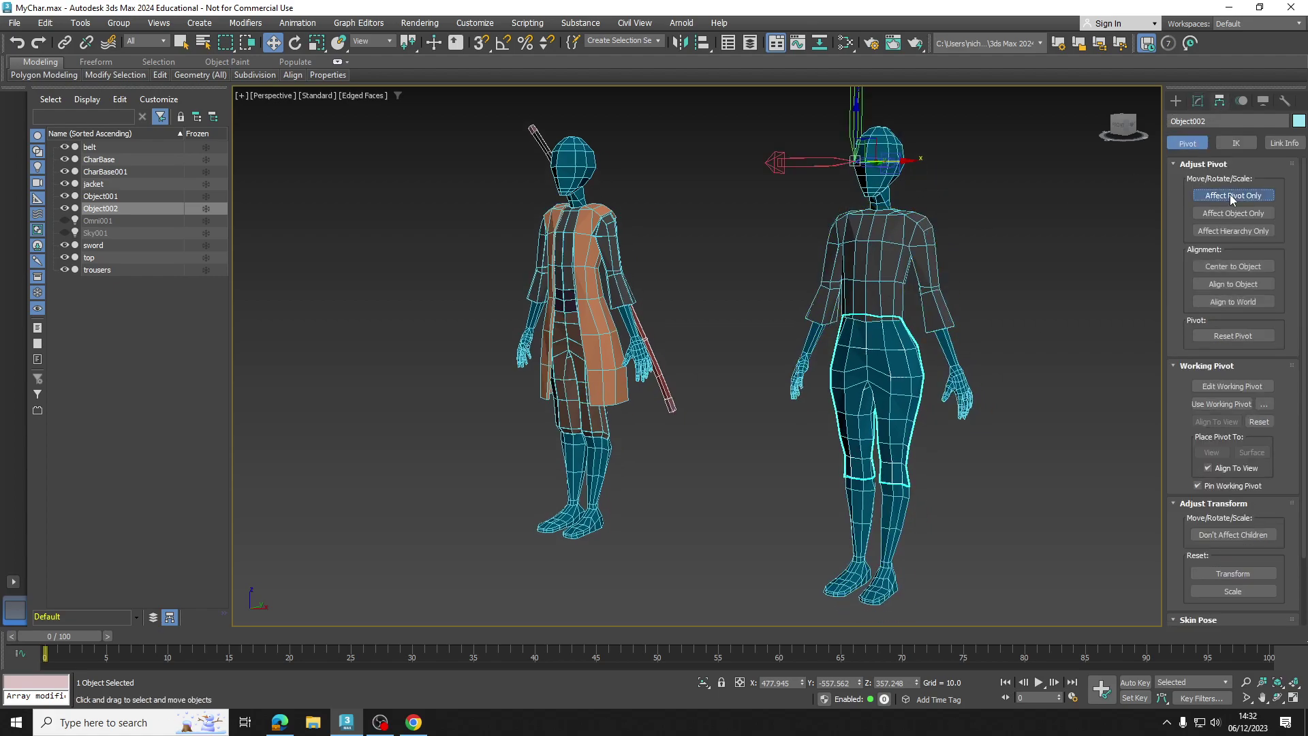
pyautogui.click(1227, 267)
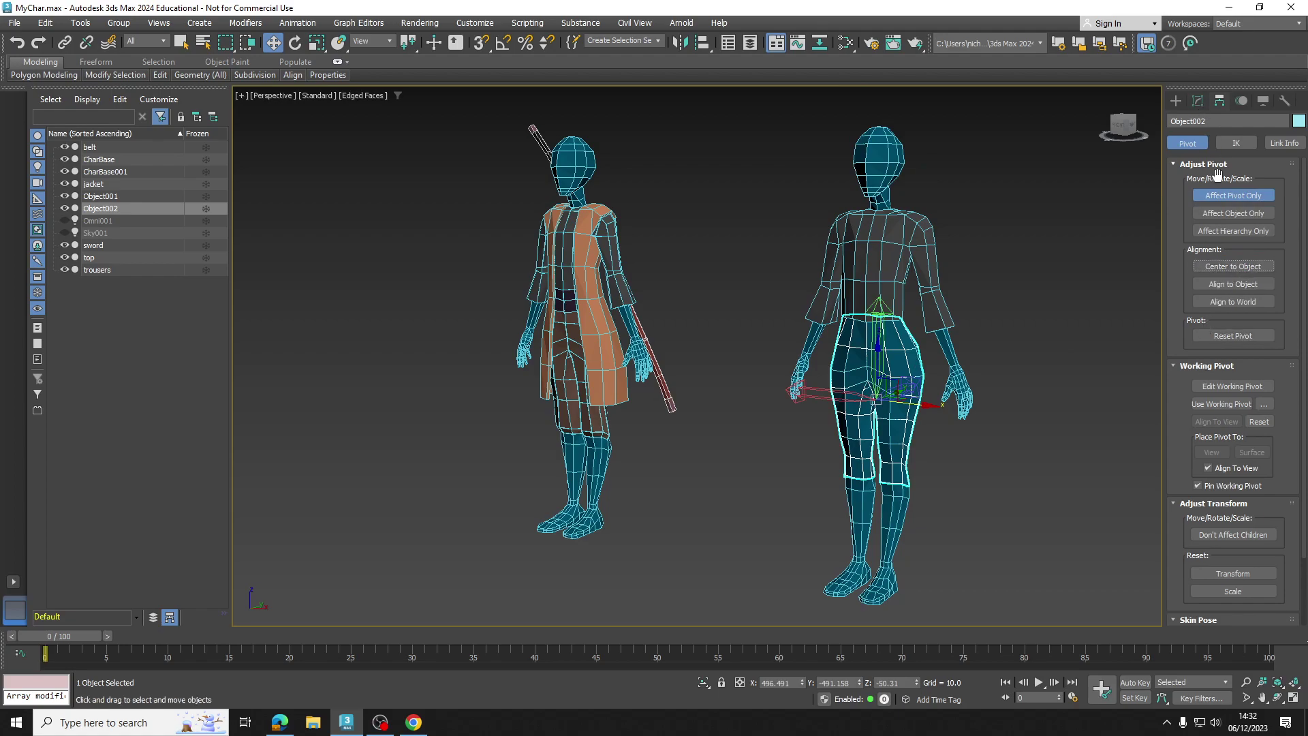
pyautogui.click(1221, 195)
pyautogui.click(1198, 101)
# Add a Shell modifier to the trousers with an outer amount of 3.0
pyautogui.scroll(5, 923, 272)
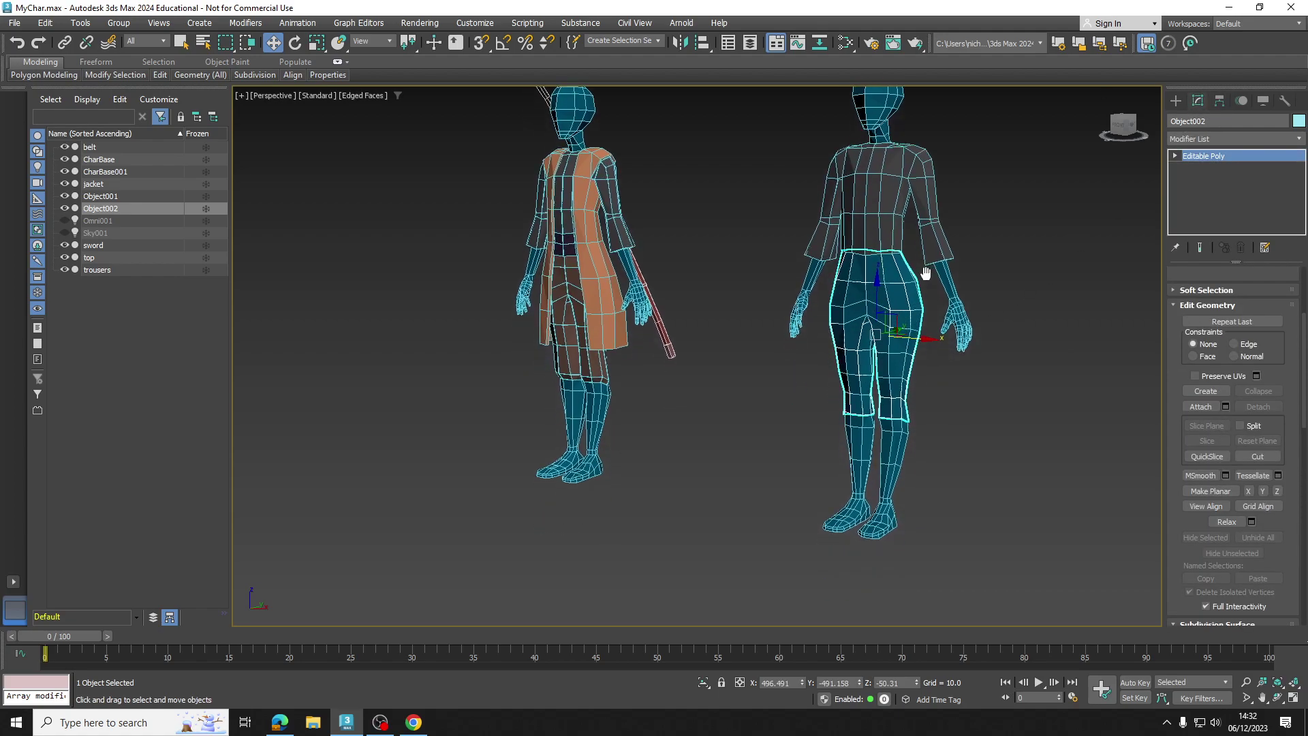
pyautogui.scroll(4, 907, 342)
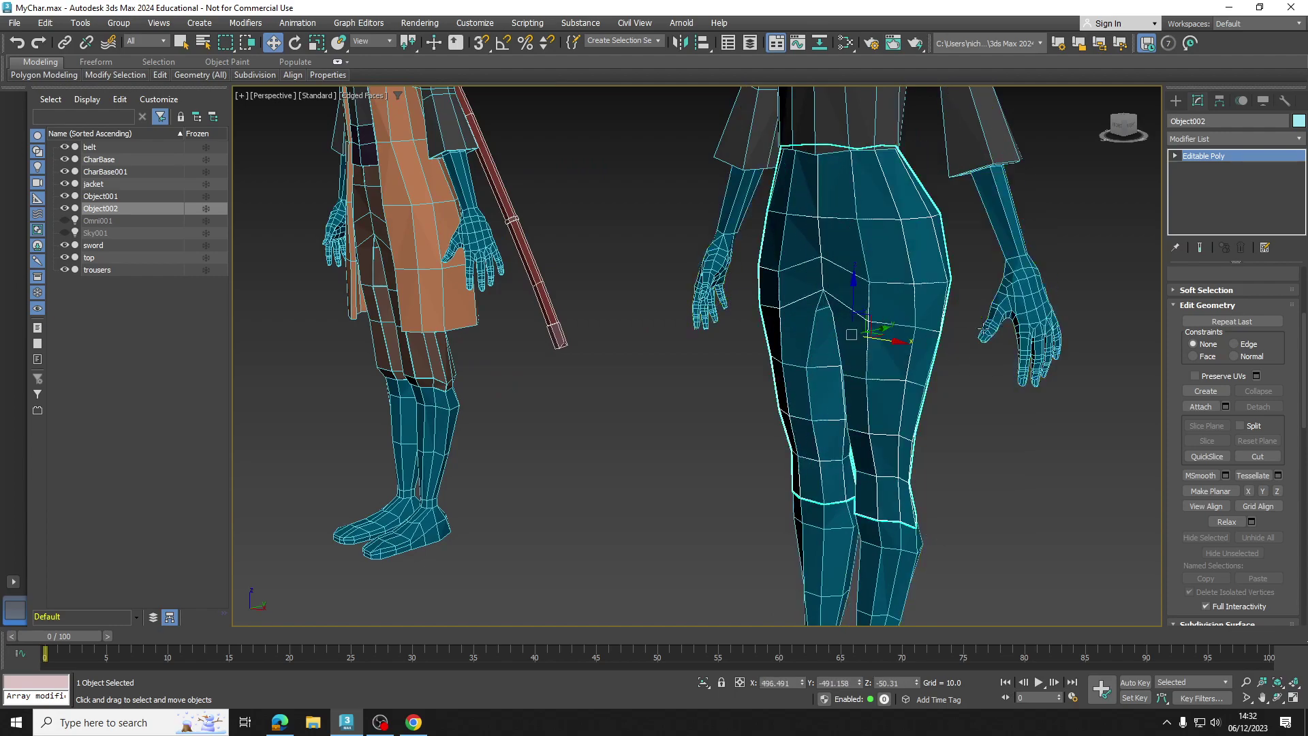
pyautogui.click(1285, 139)
pyautogui.write('she')
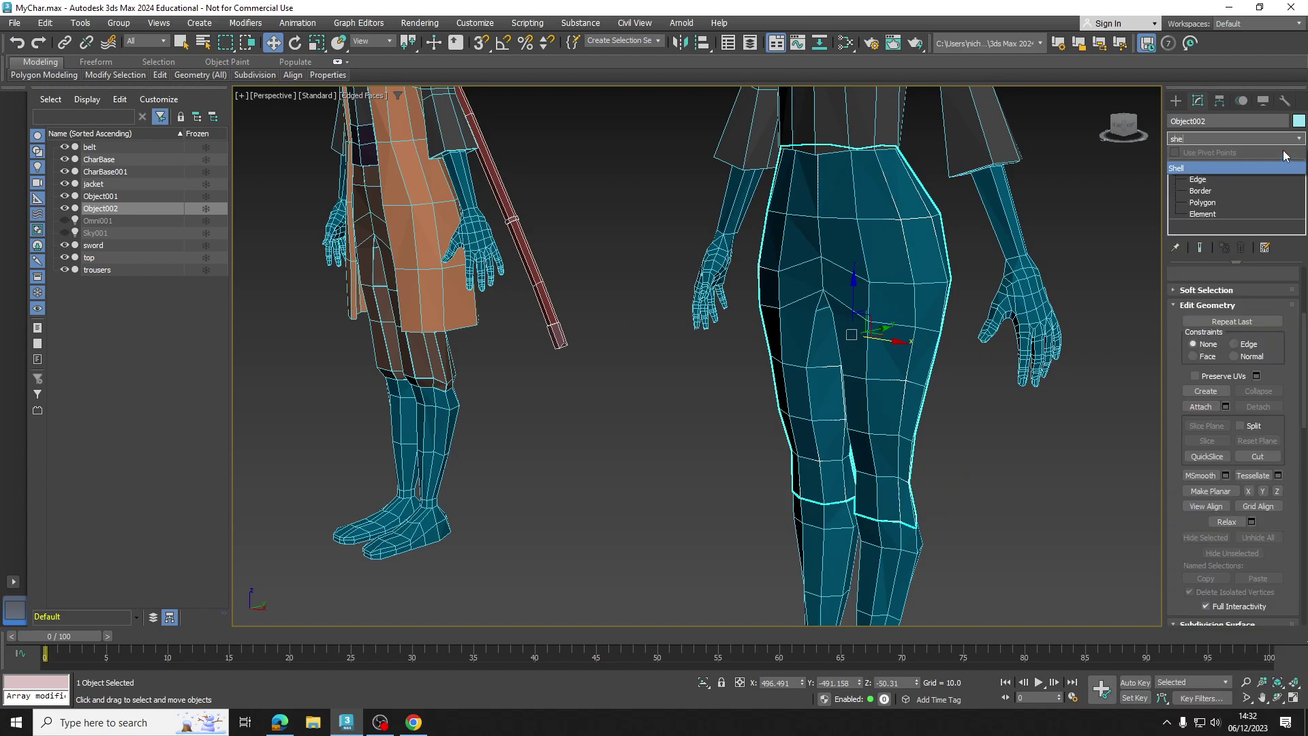
pyautogui.press('Return')
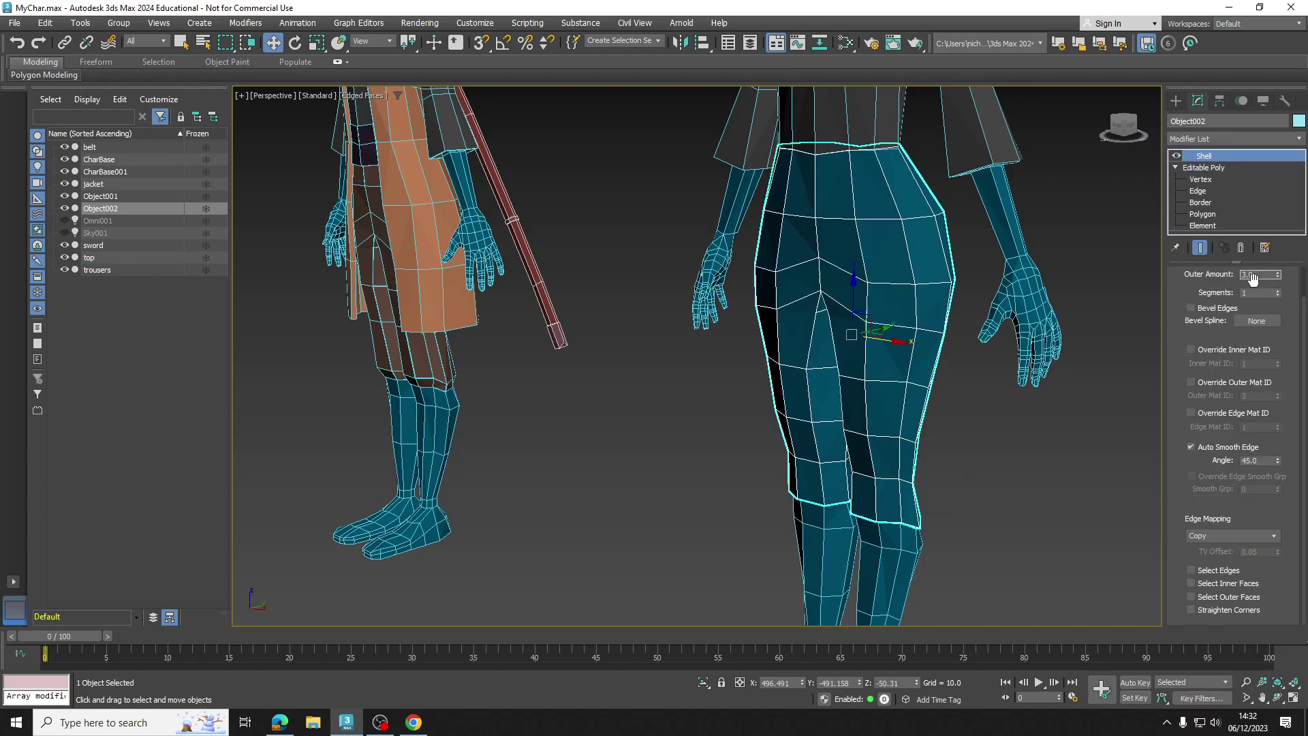
pyautogui.scroll(1, 1249, 278)
# Assign the brown Material #57 to the trousers and close the material editor
pyautogui.keyDown('alt'); pyautogui.moveTo(946, 278); pyautogui.dragTo(902, 272, button='middle'); pyautogui.keyUp('alt')
pyautogui.press('m')
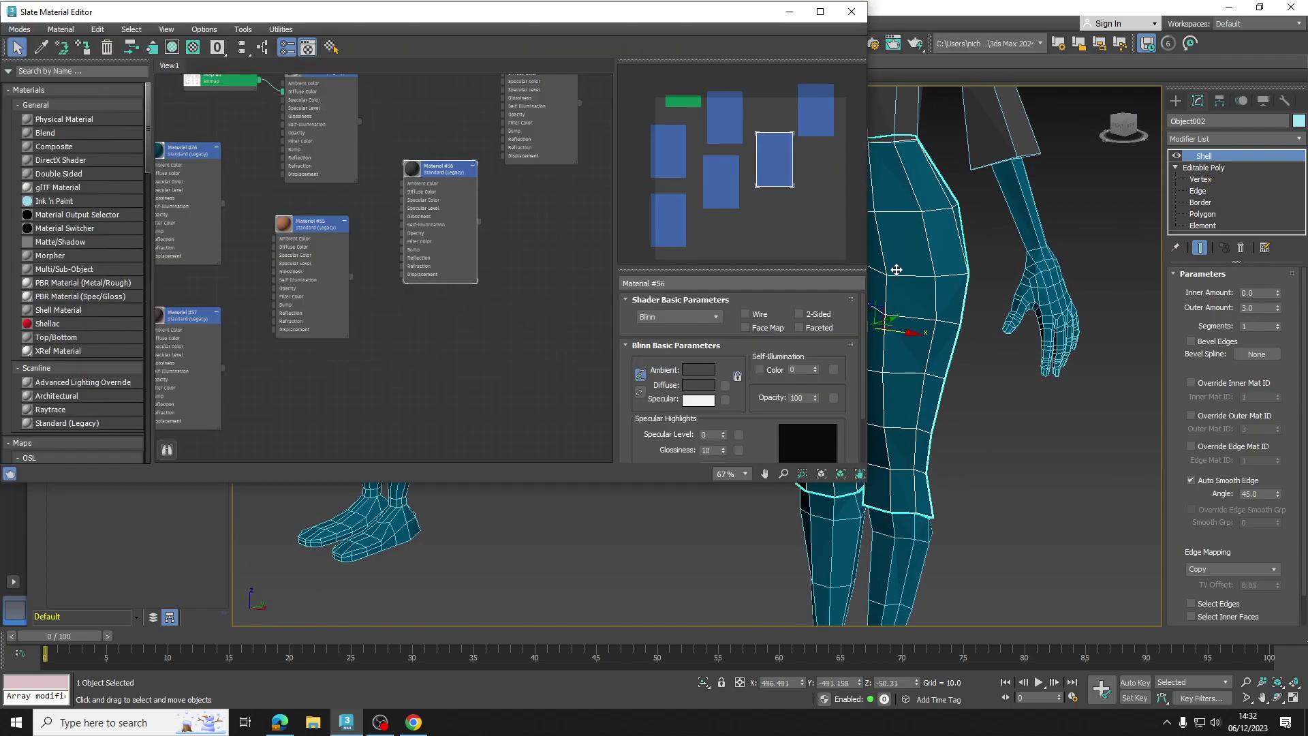
pyautogui.moveTo(184, 322); pyautogui.dragTo(247, 308, button='middle')
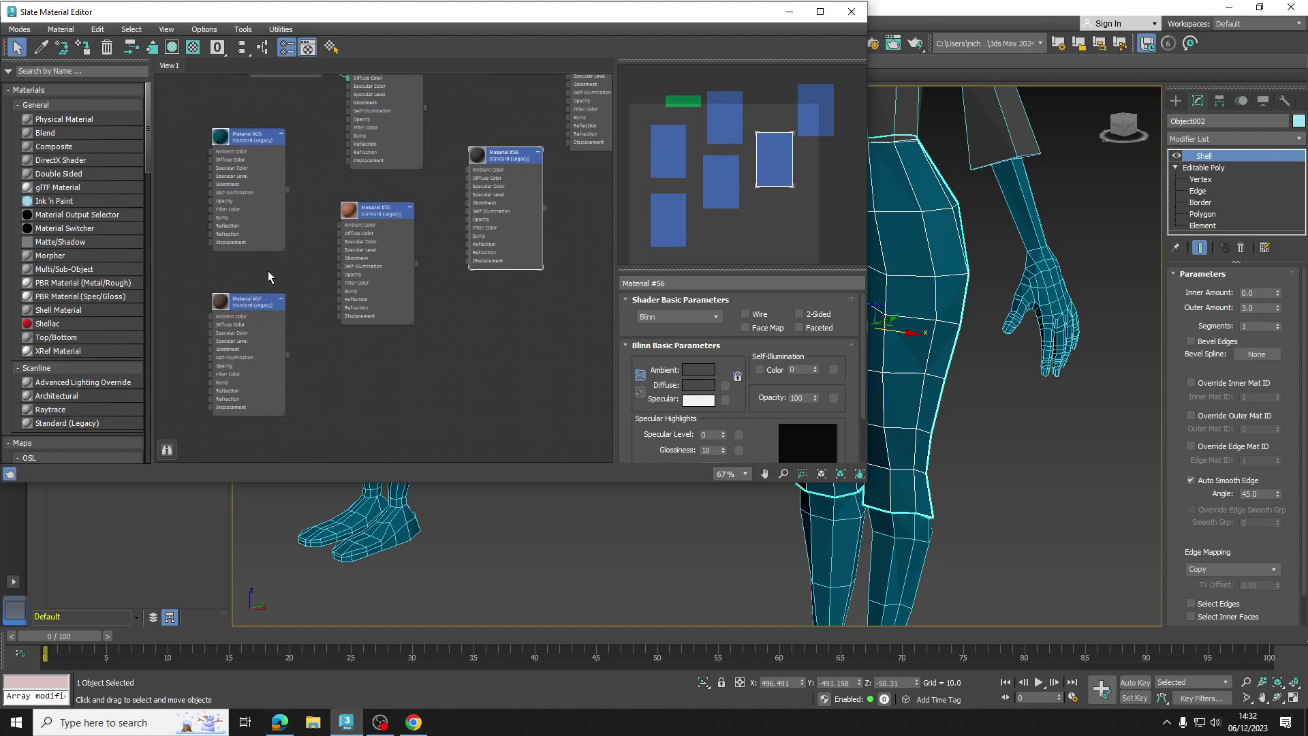
pyautogui.click(258, 304)
pyautogui.click(89, 49)
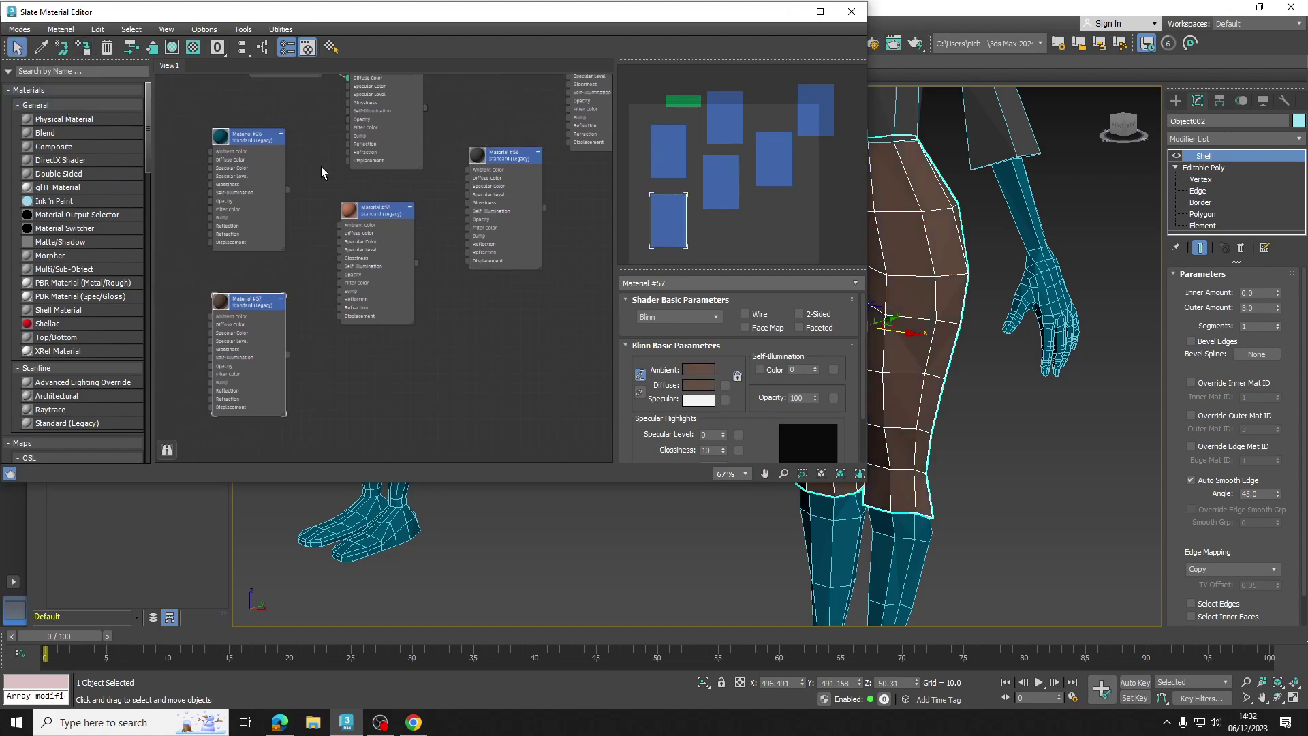
pyautogui.click(851, 11)
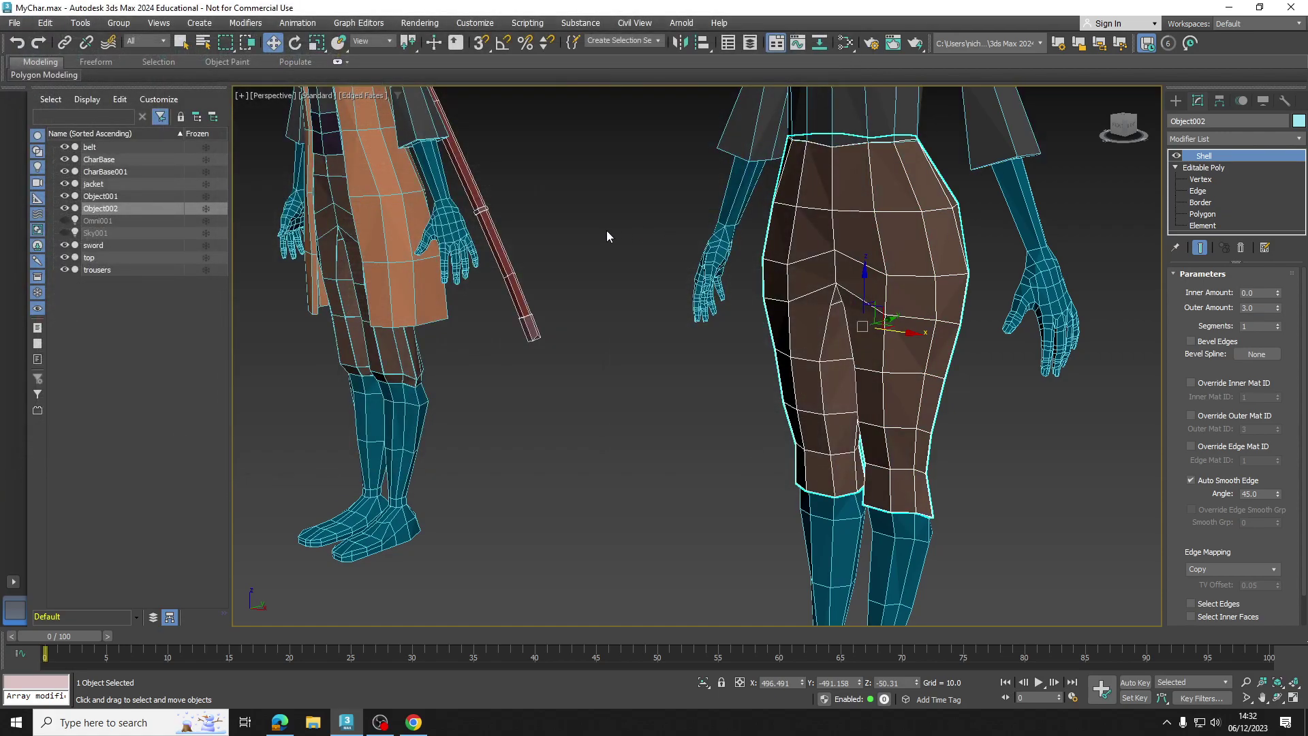
# Examine the knee cuffs of the reference character's trousers and compare them with the new trouser hems
pyautogui.keyDown('alt'); pyautogui.moveTo(607, 230); pyautogui.dragTo(623, 200, button='middle'); pyautogui.keyUp('alt')
pyautogui.moveTo(788, 367); pyautogui.dragTo(759, 289, button='middle')
pyautogui.moveTo(508, 348); pyautogui.dragTo(736, 309, button='middle')
pyautogui.scroll(6, 405, 378)
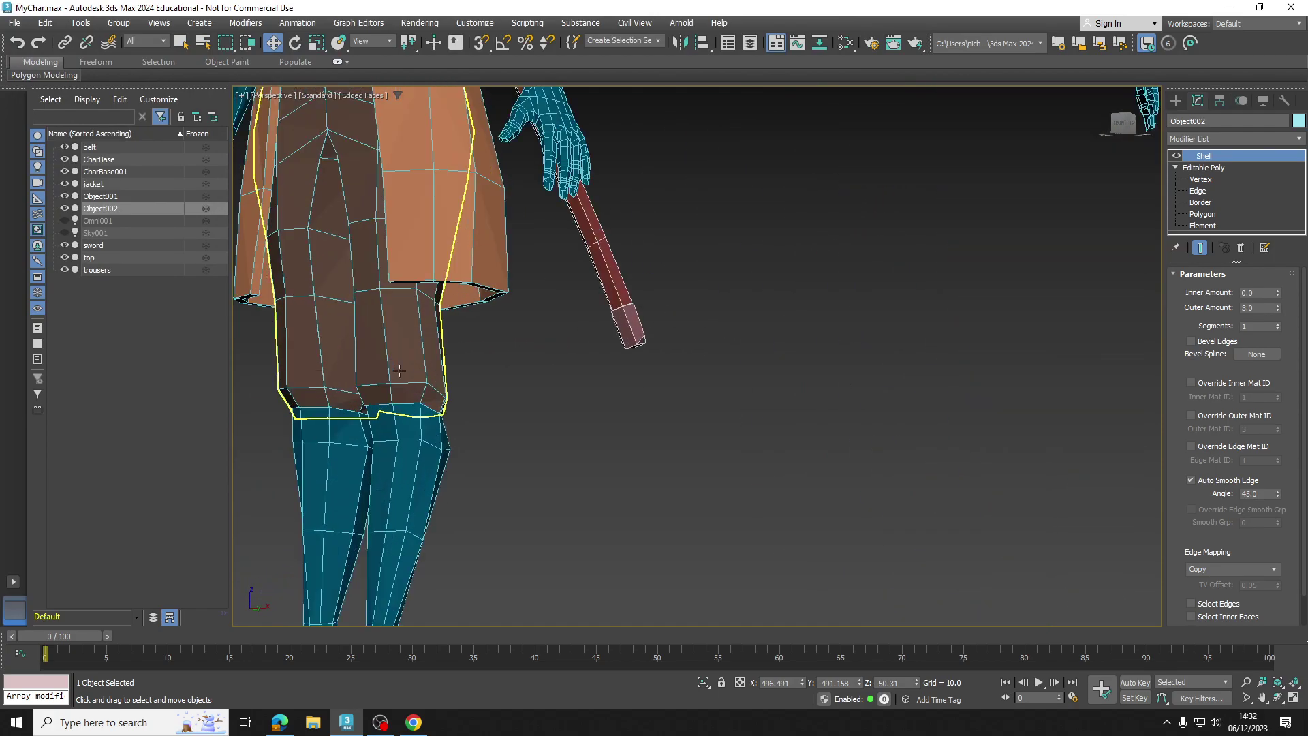
pyautogui.moveTo(440, 407); pyautogui.dragTo(672, 245, button='middle')
pyautogui.scroll(-4, 672, 245)
pyautogui.moveTo(1026, 288); pyautogui.dragTo(1169, 293, button='middle')
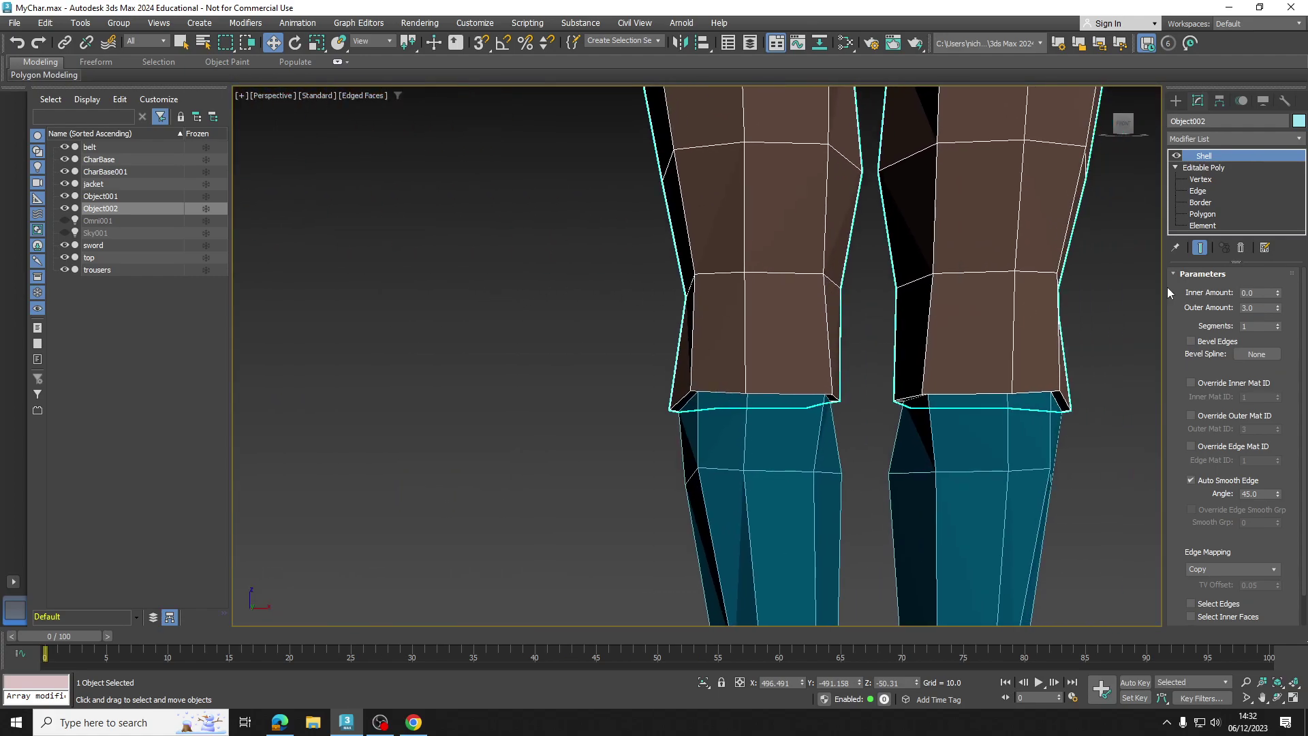
# Connect the lowest vertical edges of each trouser leg with one segment at slide 53, adding a loop near each hem
pyautogui.click(1198, 191)
pyautogui.keyDown('alt'); pyautogui.moveTo(1066, 292); pyautogui.dragTo(978, 343, button='middle'); pyautogui.keyUp('alt')
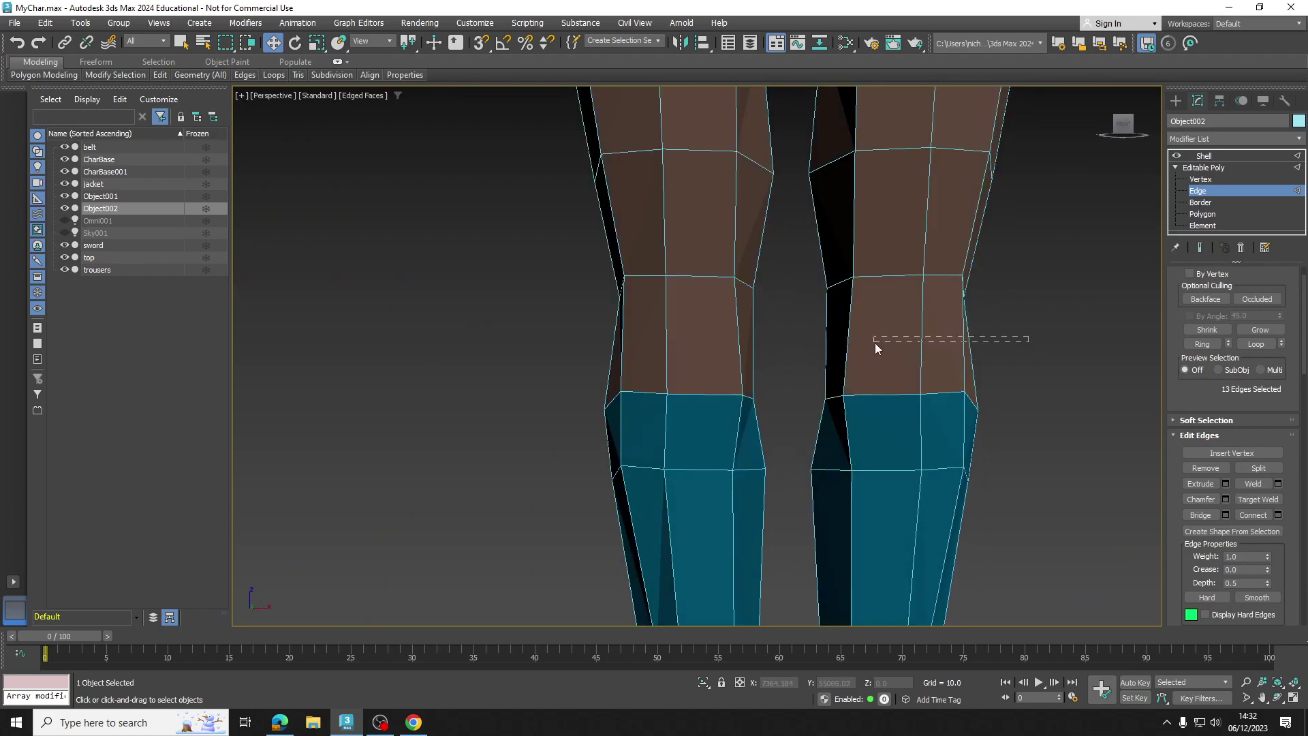
pyautogui.moveTo(811, 353); pyautogui.dragTo(810, 351)
pyautogui.keyDown('alt'); pyautogui.moveTo(810, 351); pyautogui.dragTo(1022, 371, button='middle'); pyautogui.keyUp('alt')
pyautogui.click(1277, 516)
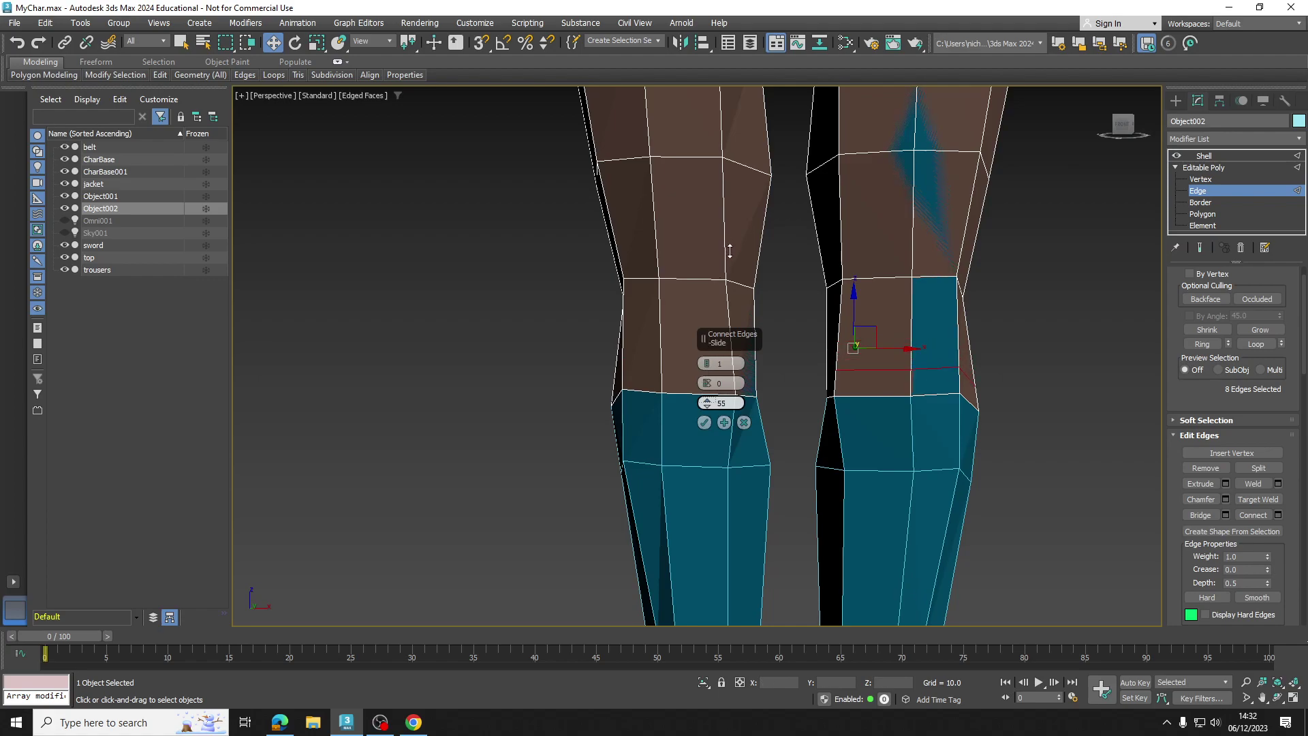
pyautogui.click(704, 423)
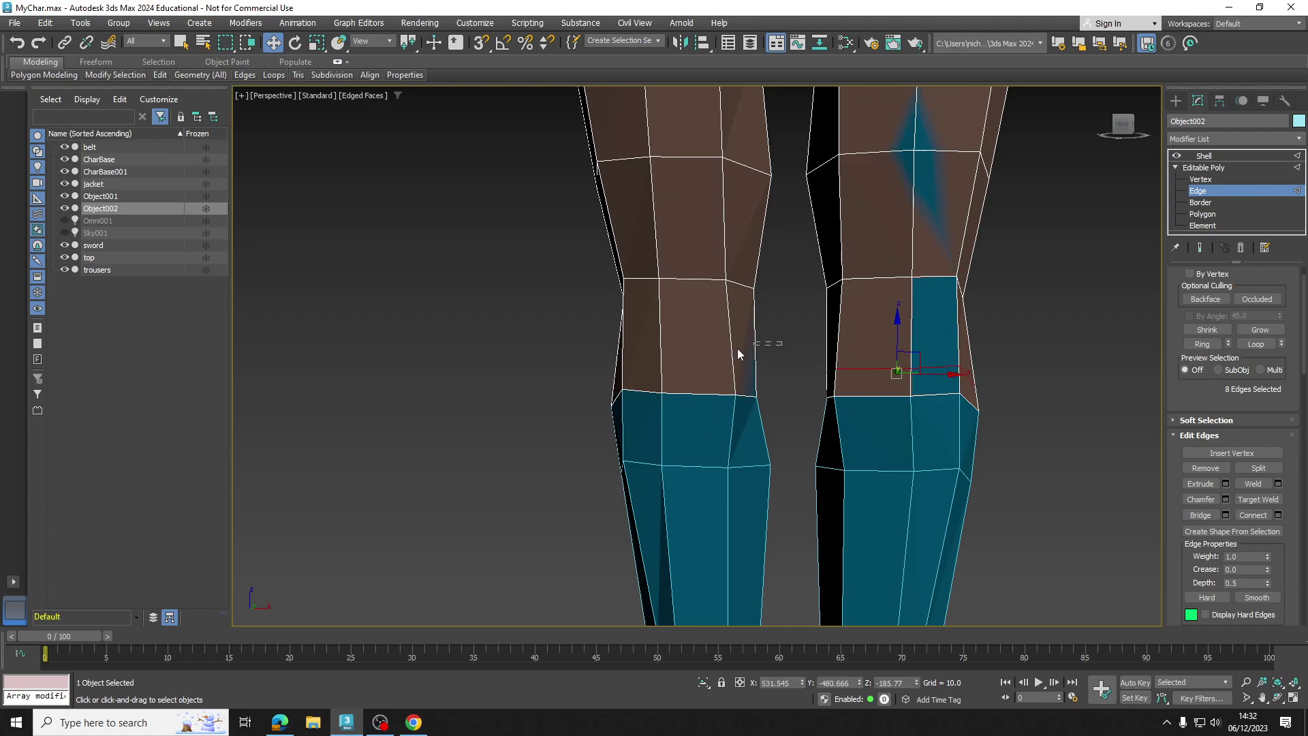
pyautogui.moveTo(580, 348); pyautogui.dragTo(580, 346)
pyautogui.click(1278, 515)
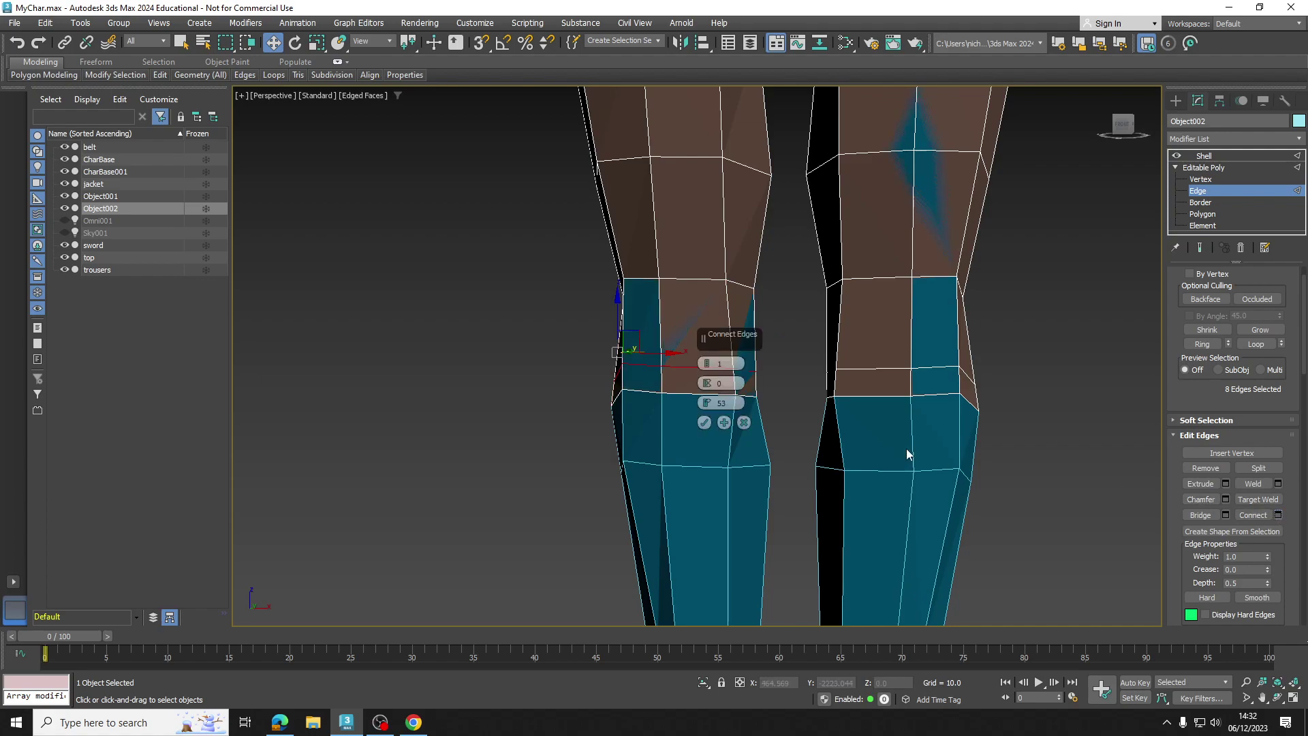
pyautogui.click(705, 423)
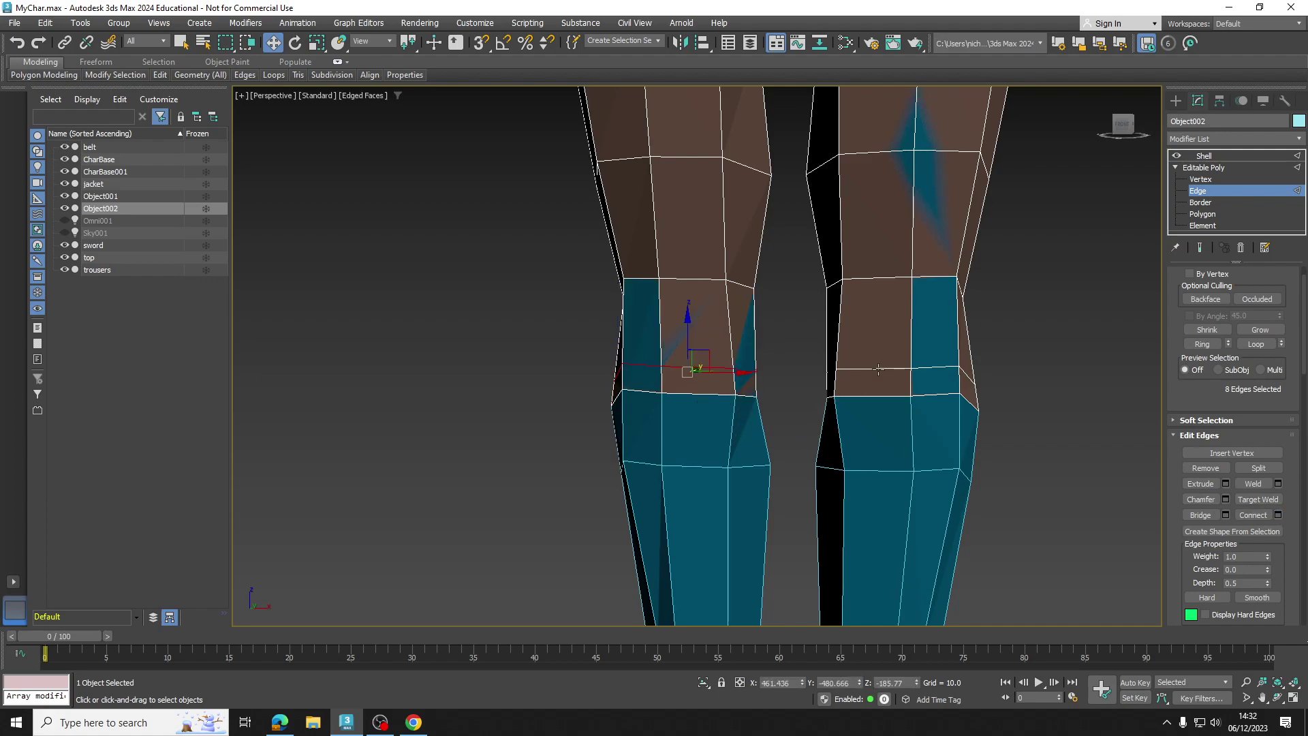
# Select the new hem edge loop on the character's left leg, show the Shell result and scale the loop to about 122%
pyautogui.click(879, 368)
pyautogui.keyDown('alt'); pyautogui.moveTo(878, 369); pyautogui.dragTo(958, 394, button='middle'); pyautogui.keyUp('alt')
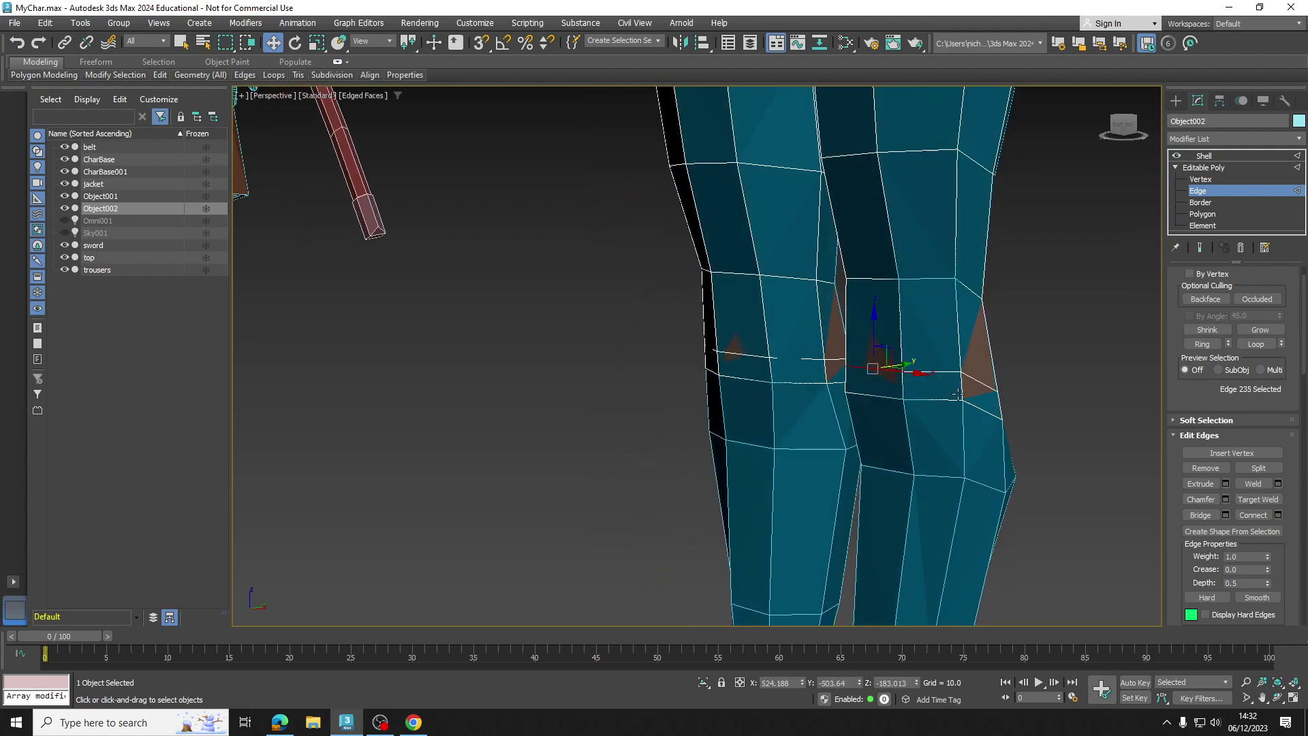
pyautogui.click(1255, 344)
pyautogui.keyDown('alt'); pyautogui.moveTo(1087, 361); pyautogui.dragTo(1130, 352, button='middle'); pyautogui.keyUp('alt')
pyautogui.click(1200, 247)
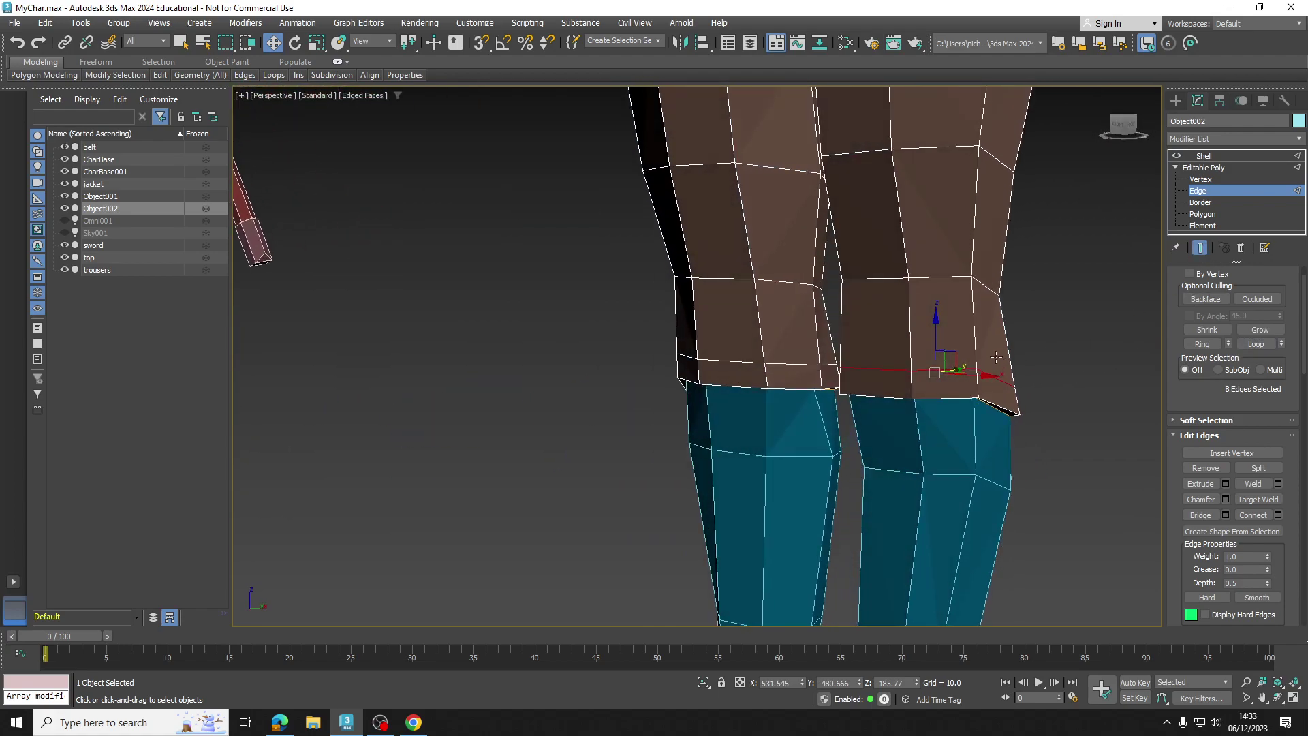
pyautogui.press('r')
pyautogui.moveTo(940, 354); pyautogui.dragTo(935, 342)
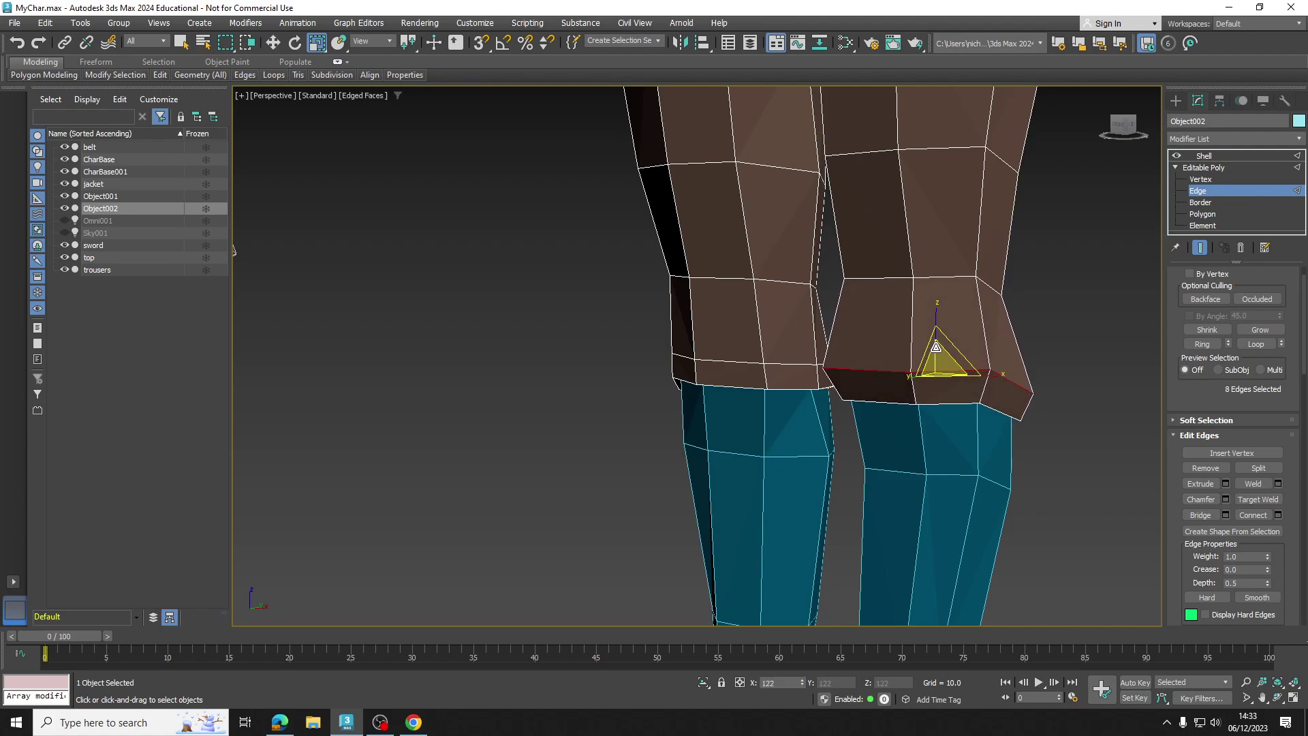
# Select the matching hem edge loop on the character's right leg and scale it up to about 124%
pyautogui.keyDown('alt'); pyautogui.moveTo(967, 368); pyautogui.dragTo(820, 380, button='middle'); pyautogui.keyUp('alt')
pyautogui.click(777, 367)
pyautogui.click(1252, 344)
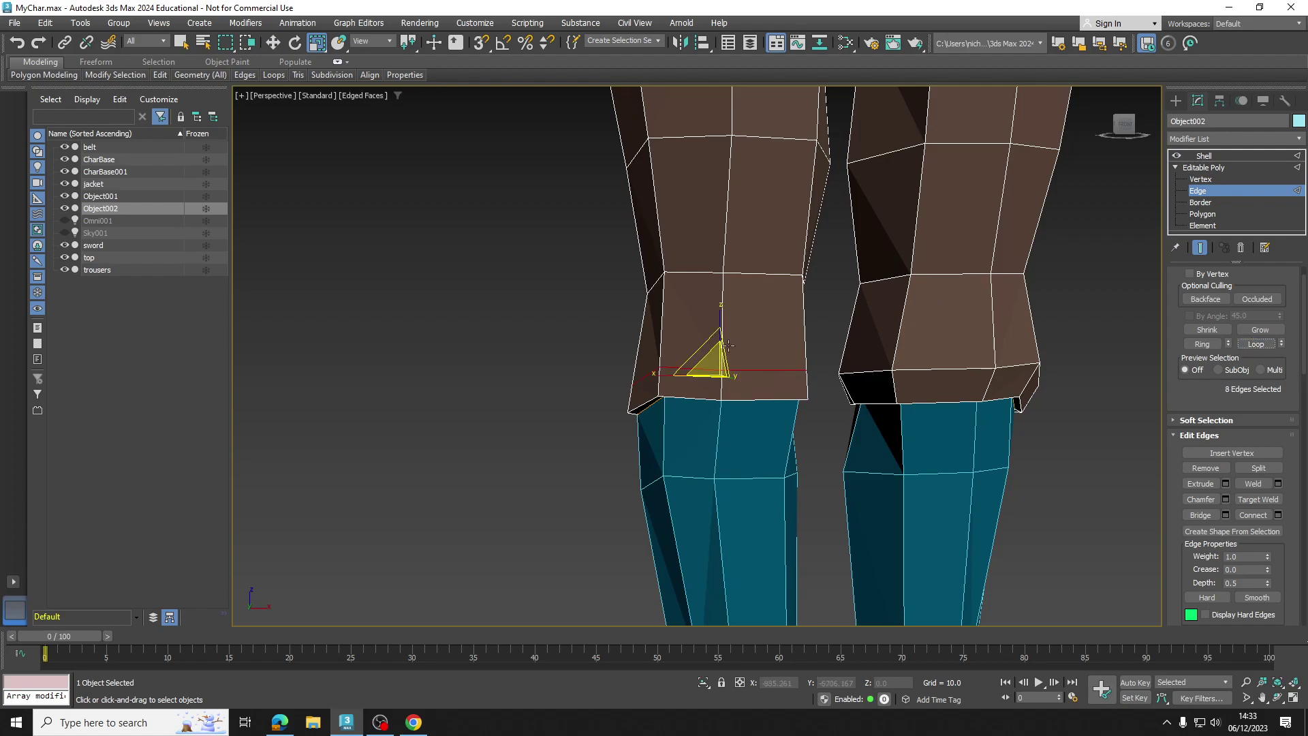
pyautogui.moveTo(712, 357); pyautogui.dragTo(712, 347)
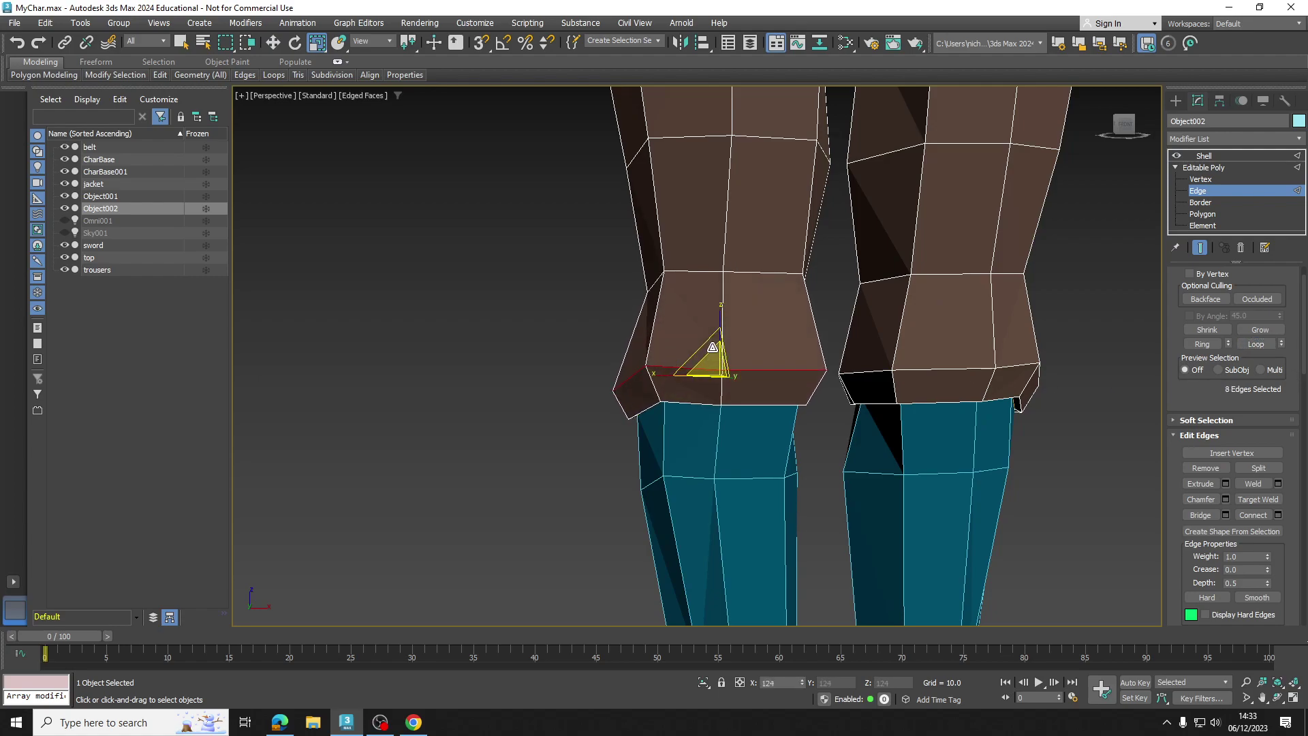
# Select the next edge loop above the hem on both legs, scale both loops up and leave sub-object editing
pyautogui.click(745, 271)
pyautogui.keyDown('ctrl'); pyautogui.click(926, 275); pyautogui.keyUp('ctrl')
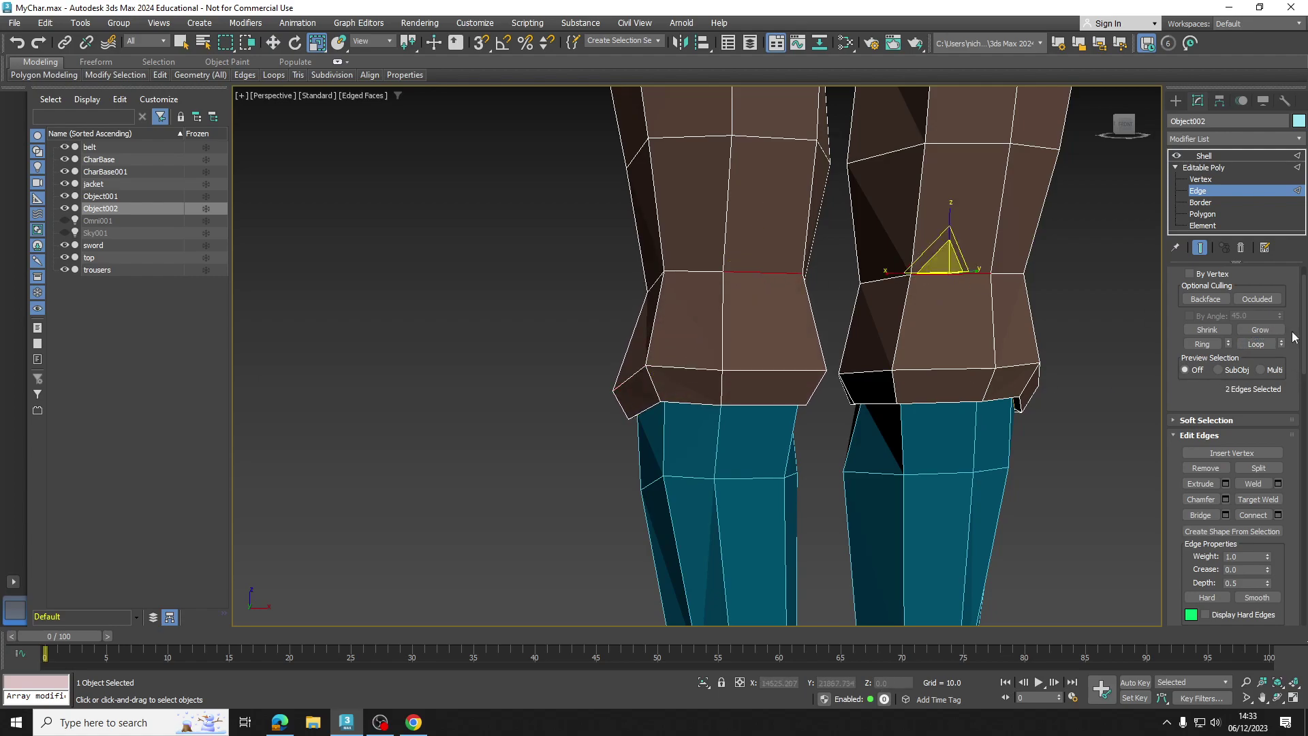
pyautogui.click(1255, 344)
pyautogui.moveTo(939, 276); pyautogui.dragTo(931, 262)
pyautogui.scroll(-4, 952, 316)
pyautogui.moveTo(952, 315); pyautogui.dragTo(909, 404, button='middle')
pyautogui.rightClick(1040, 428)
pyautogui.click(1036, 354)
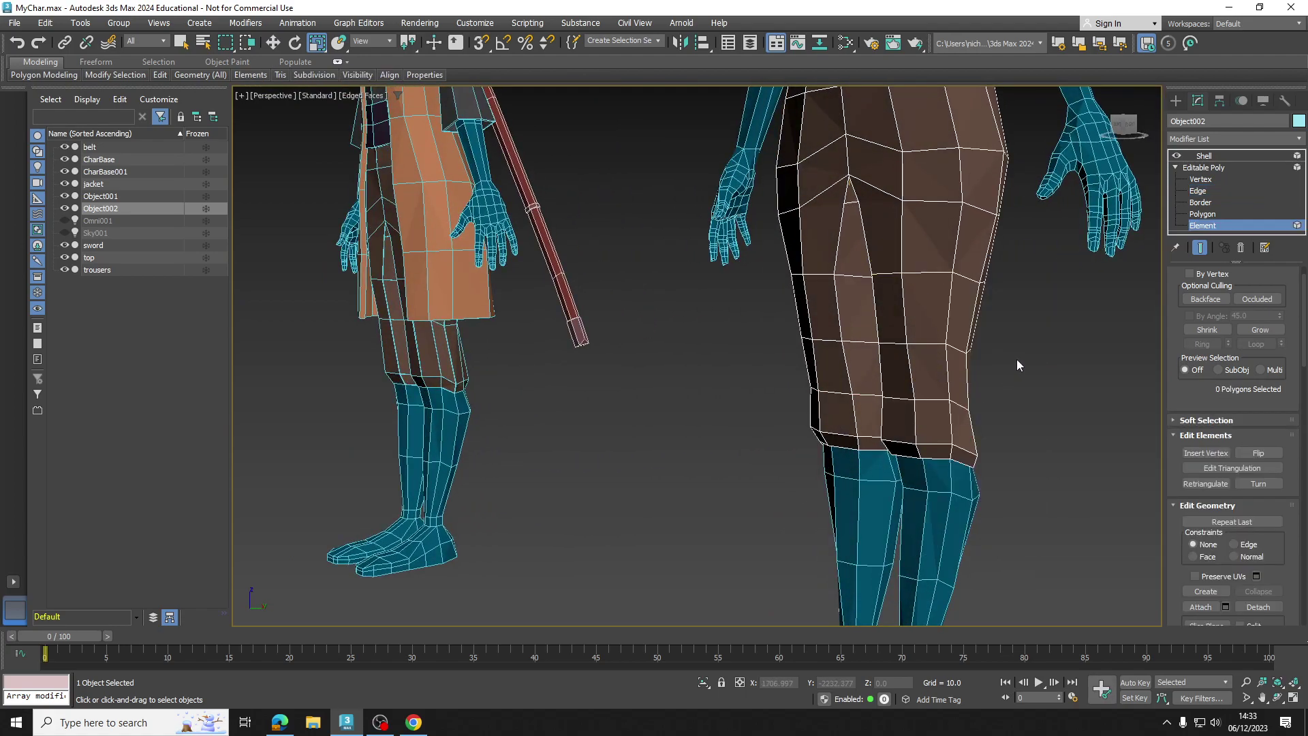
pyautogui.click(1203, 168)
# Examine the shaped trousers on the character and compare them with the dressed reference character, leaving nothing selected
pyautogui.moveTo(884, 264); pyautogui.dragTo(901, 322, button='middle')
pyautogui.keyDown('alt'); pyautogui.moveTo(901, 322); pyautogui.dragTo(933, 330, button='middle'); pyautogui.keyUp('alt')
pyautogui.press('w')
pyautogui.moveTo(870, 206); pyautogui.dragTo(864, 346, button='middle')
pyautogui.scroll(-2, 861, 351)
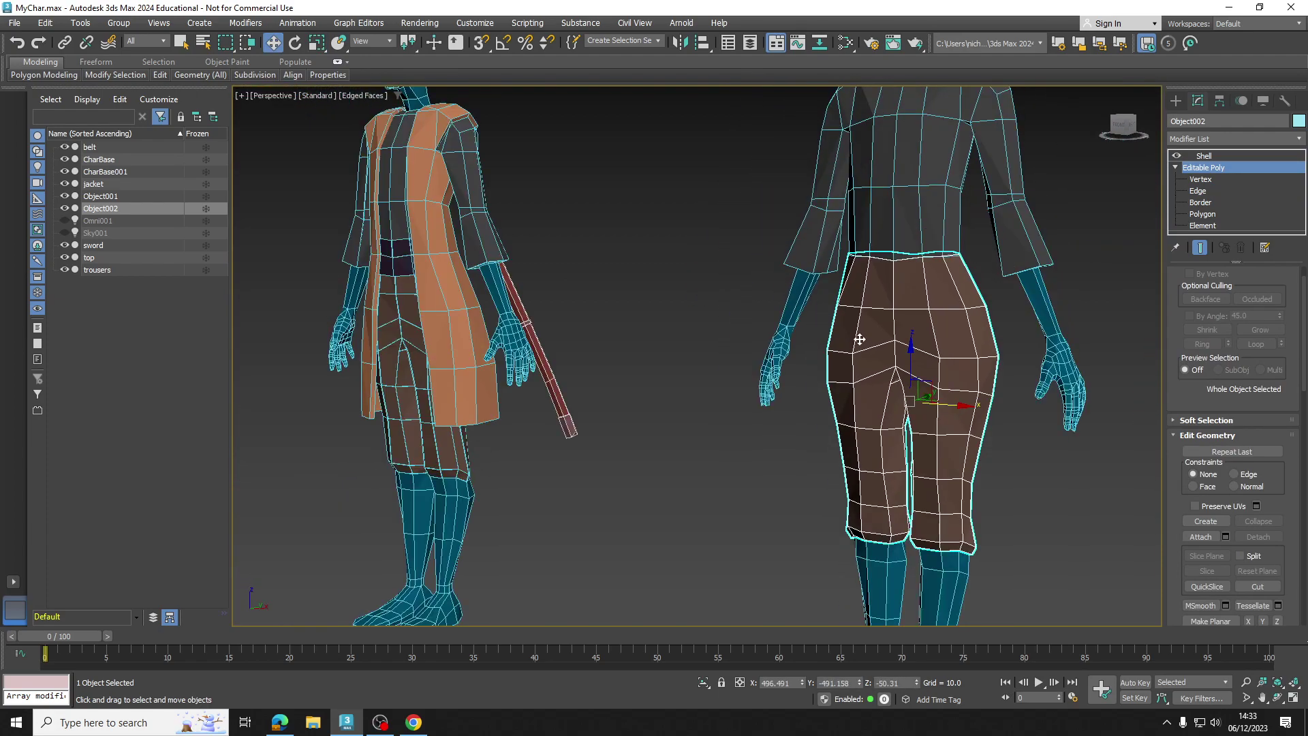
pyautogui.moveTo(865, 422); pyautogui.dragTo(881, 221, button='middle')
pyautogui.keyDown('alt'); pyautogui.moveTo(881, 387); pyautogui.dragTo(906, 401, button='middle'); pyautogui.keyUp('alt')
pyautogui.moveTo(906, 401); pyautogui.dragTo(898, 498, button='middle')
pyautogui.scroll(-3, 898, 499)
pyautogui.click(1032, 476)
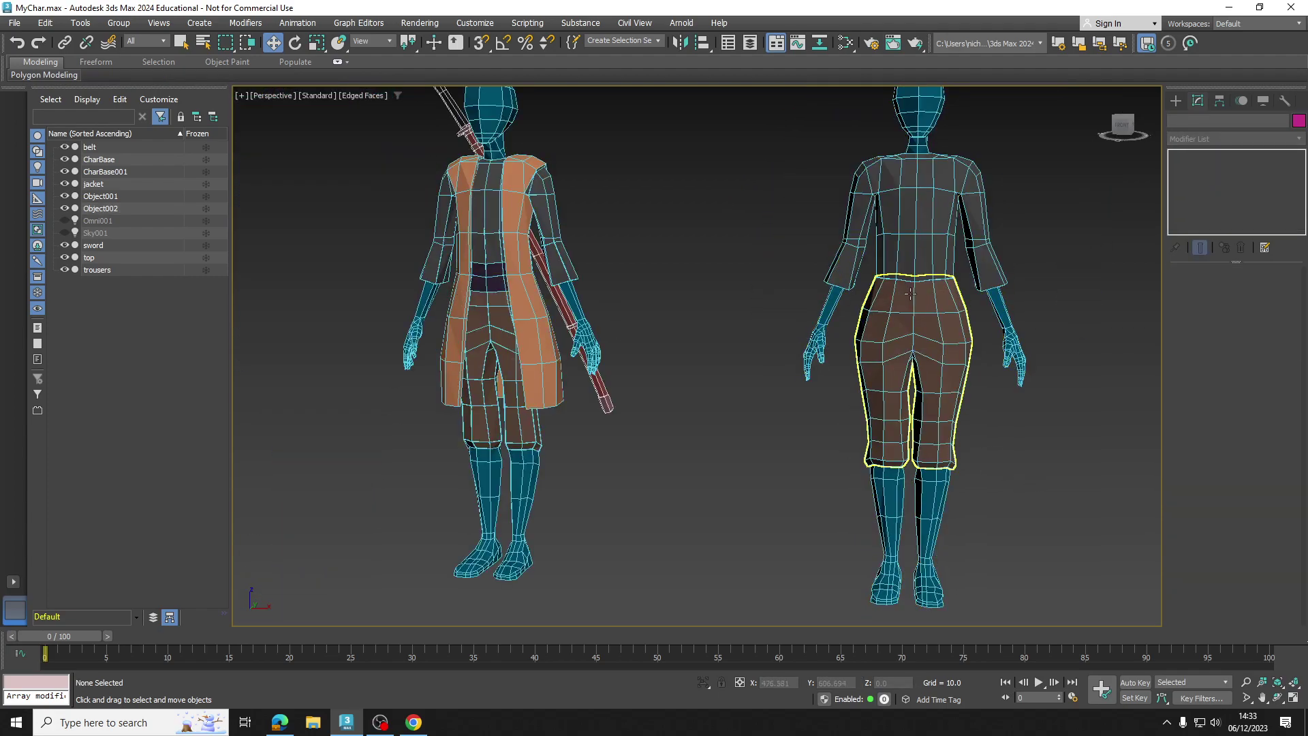
pyautogui.click(914, 293)
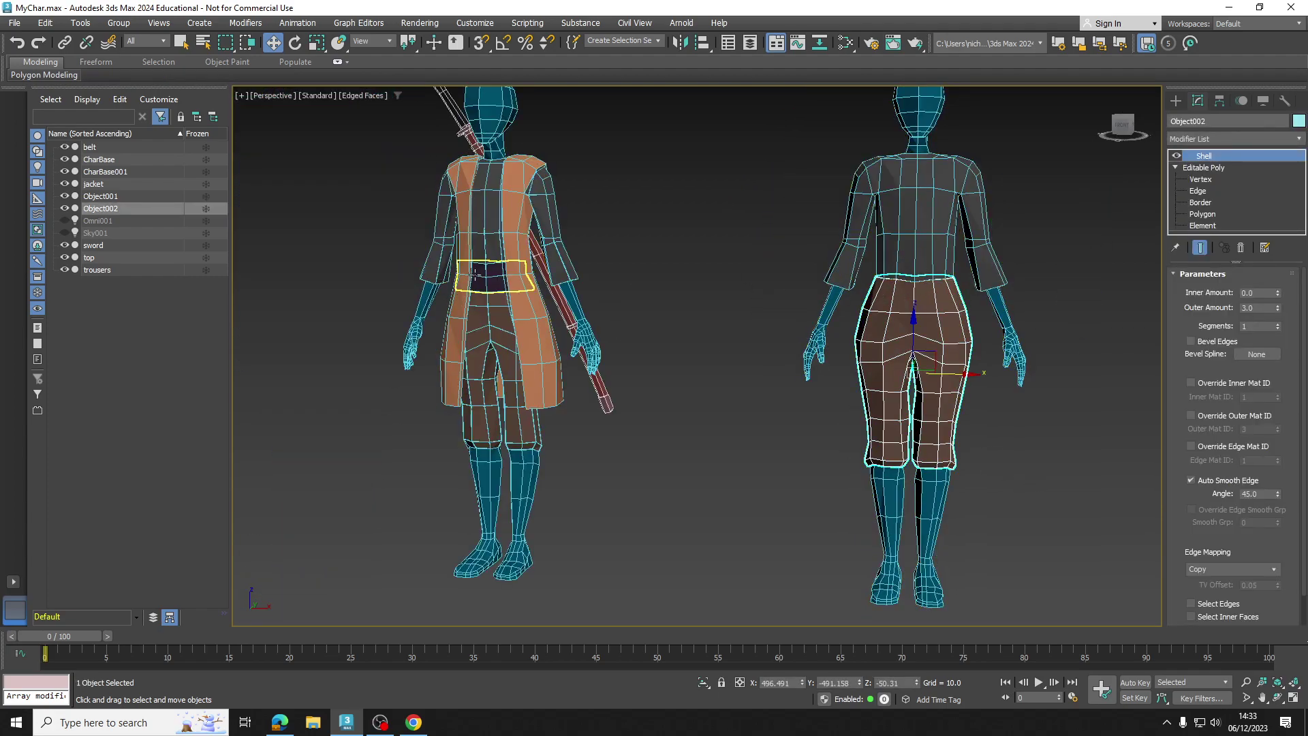
pyautogui.click(696, 295)
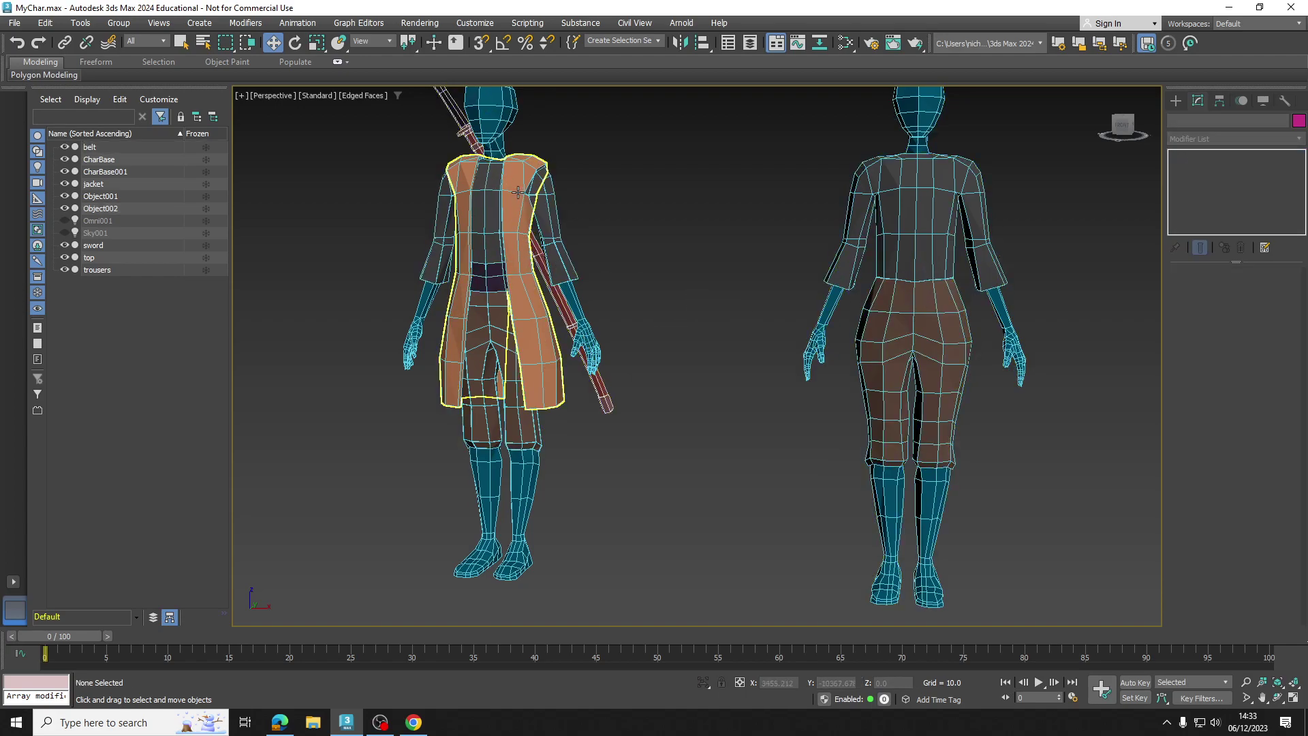
# Select the reference character's jacket and examine its shape and its Shell and Symmetry modifiers
pyautogui.click(516, 190)
pyautogui.moveTo(628, 239); pyautogui.dragTo(701, 291, button='middle')
pyautogui.scroll(5, 535, 267)
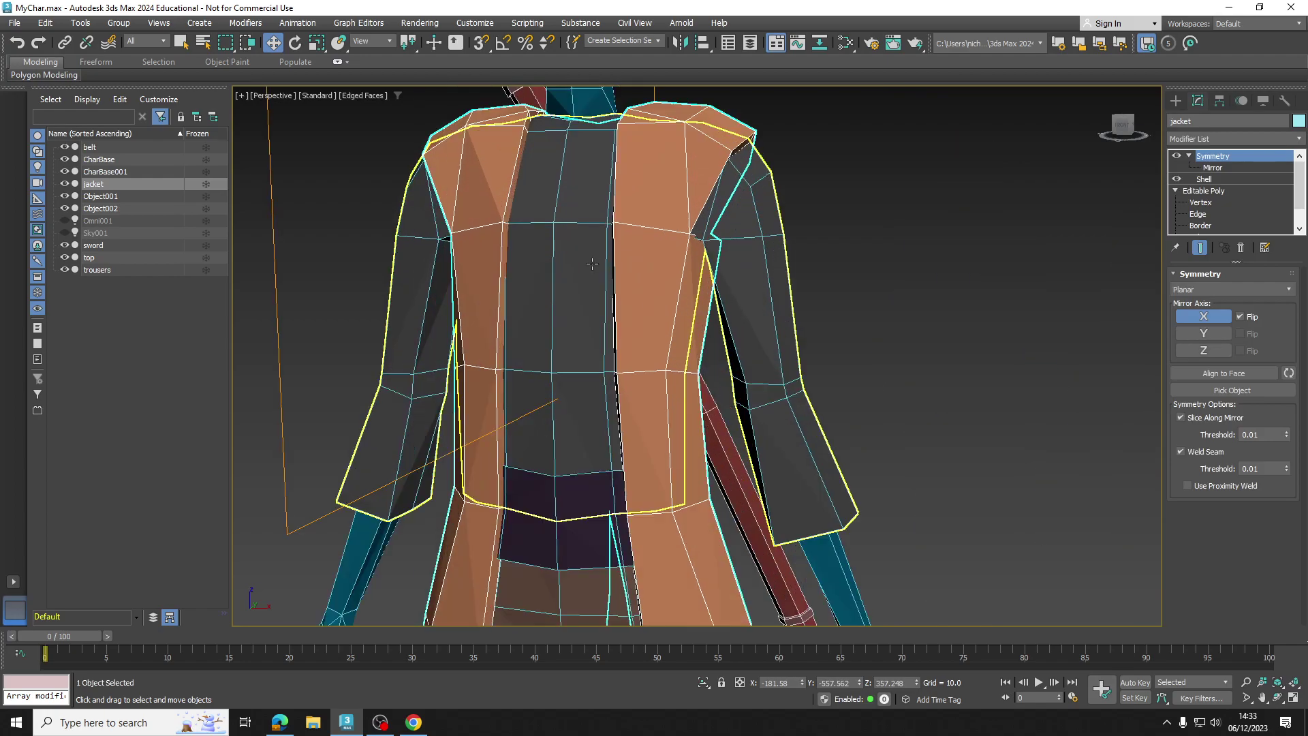
pyautogui.scroll(-3, 616, 256)
pyautogui.keyDown('alt'); pyautogui.moveTo(775, 348); pyautogui.dragTo(525, 244, button='middle'); pyautogui.keyUp('alt')
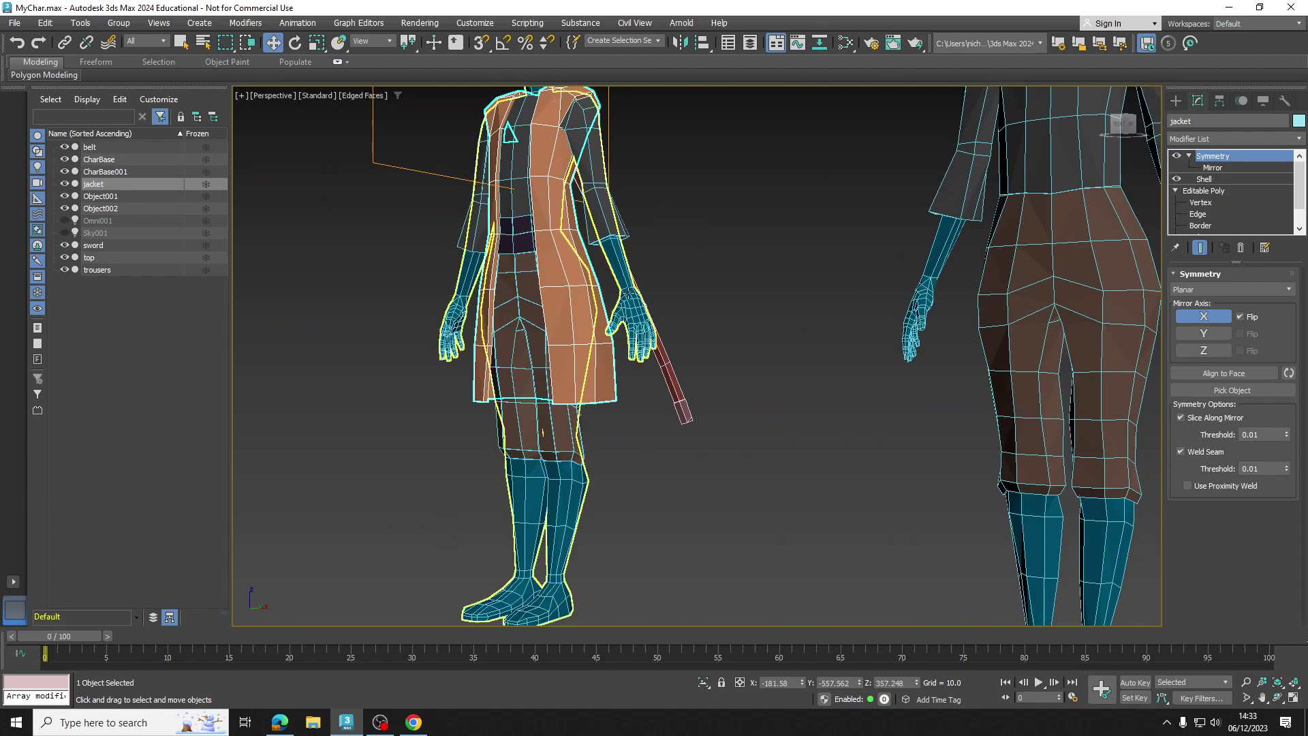
pyautogui.moveTo(625, 439); pyautogui.dragTo(613, 330, button='middle')
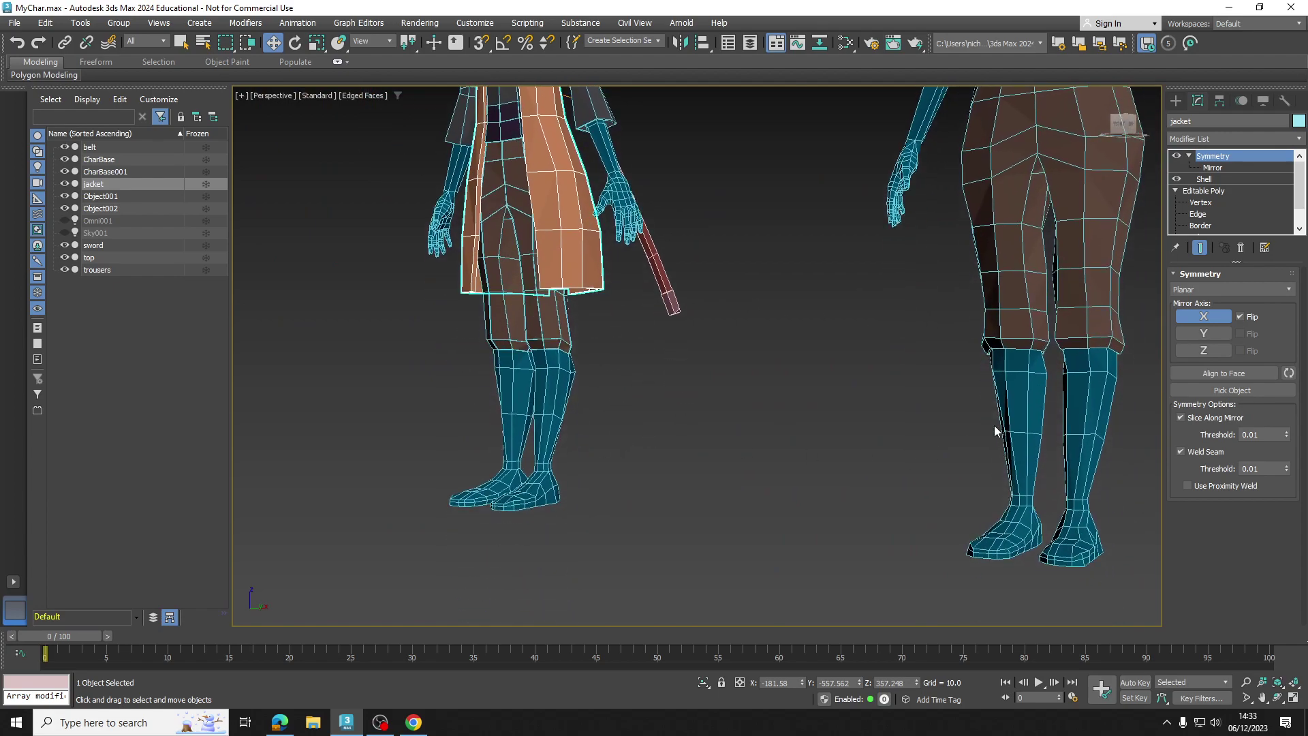
# Select the foot and lower-leg polygons up to mid-calf on the body's left leg and detach them as a new object
pyautogui.click(1057, 468)
pyautogui.click(1096, 461)
pyautogui.moveTo(1086, 441); pyautogui.dragTo(1007, 417, button='middle')
pyautogui.press('4')
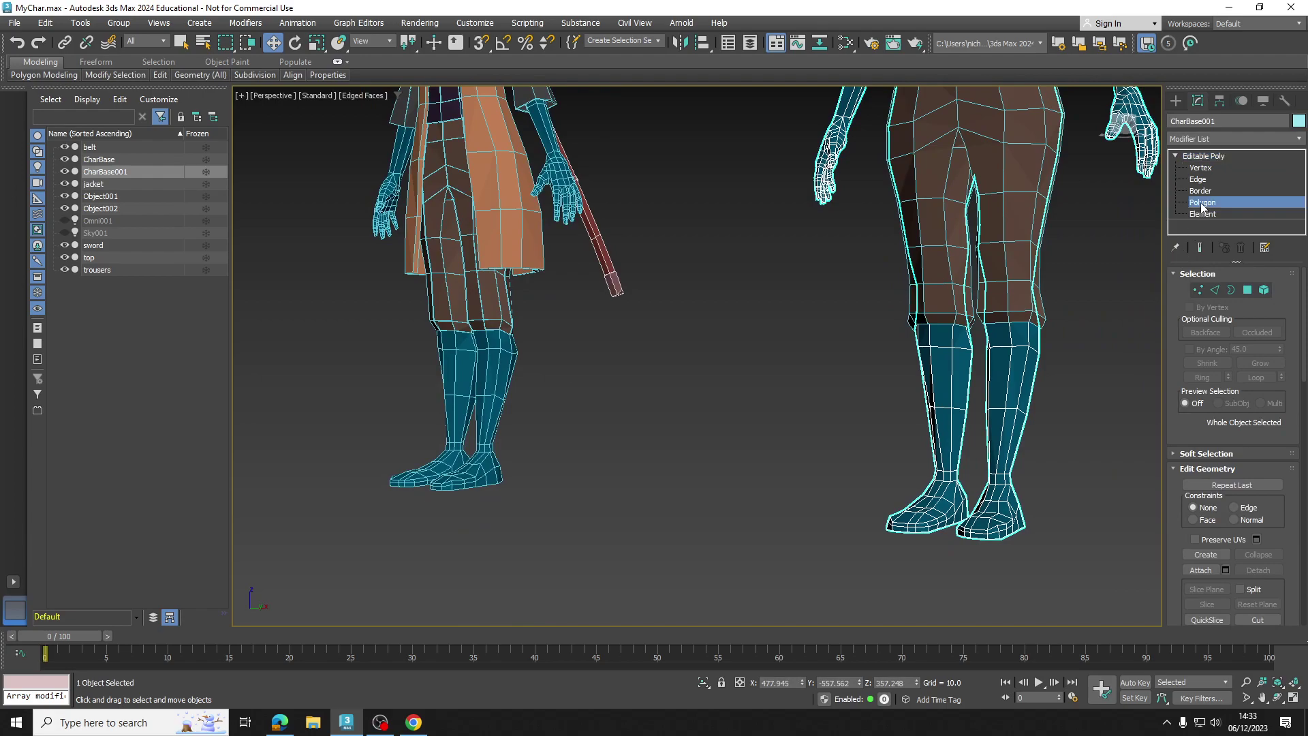
pyautogui.scroll(6, 1007, 417)
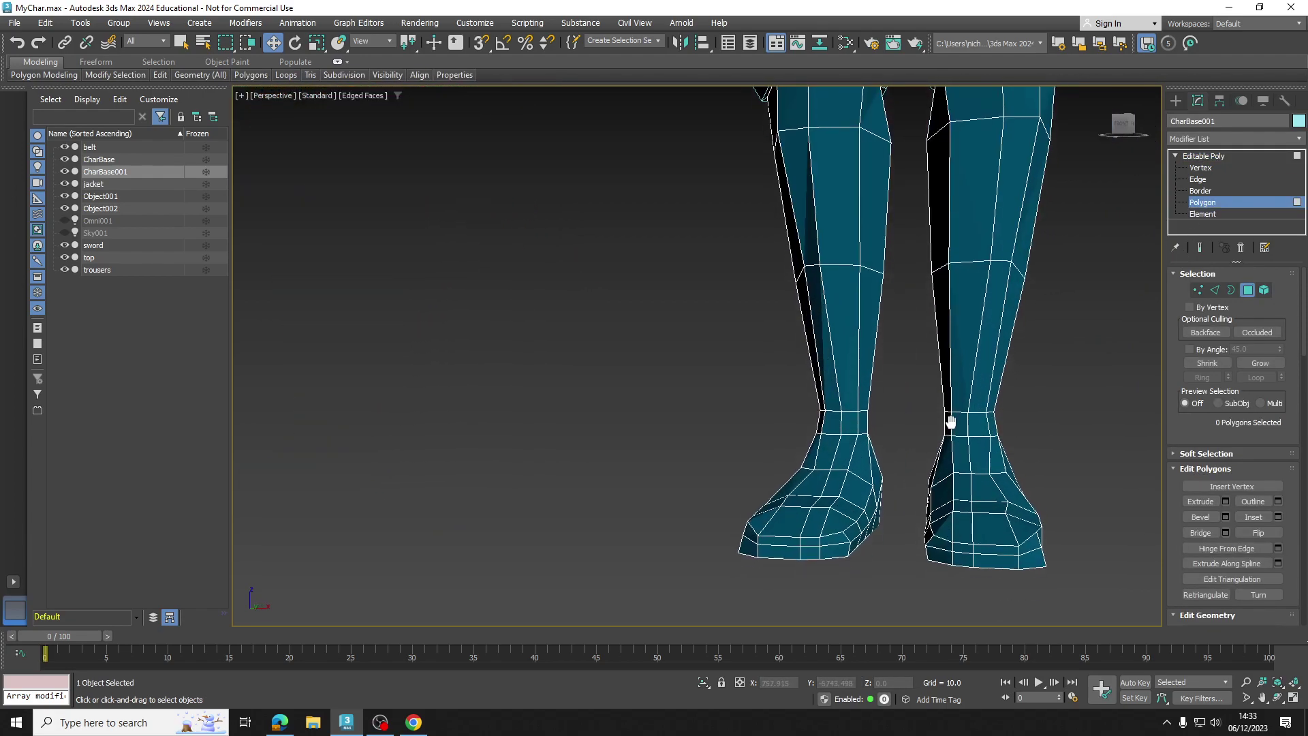
pyautogui.moveTo(1057, 560); pyautogui.dragTo(1091, 577)
pyautogui.keyDown('alt'); pyautogui.moveTo(1012, 446); pyautogui.dragTo(951, 447, button='middle'); pyautogui.keyUp('alt')
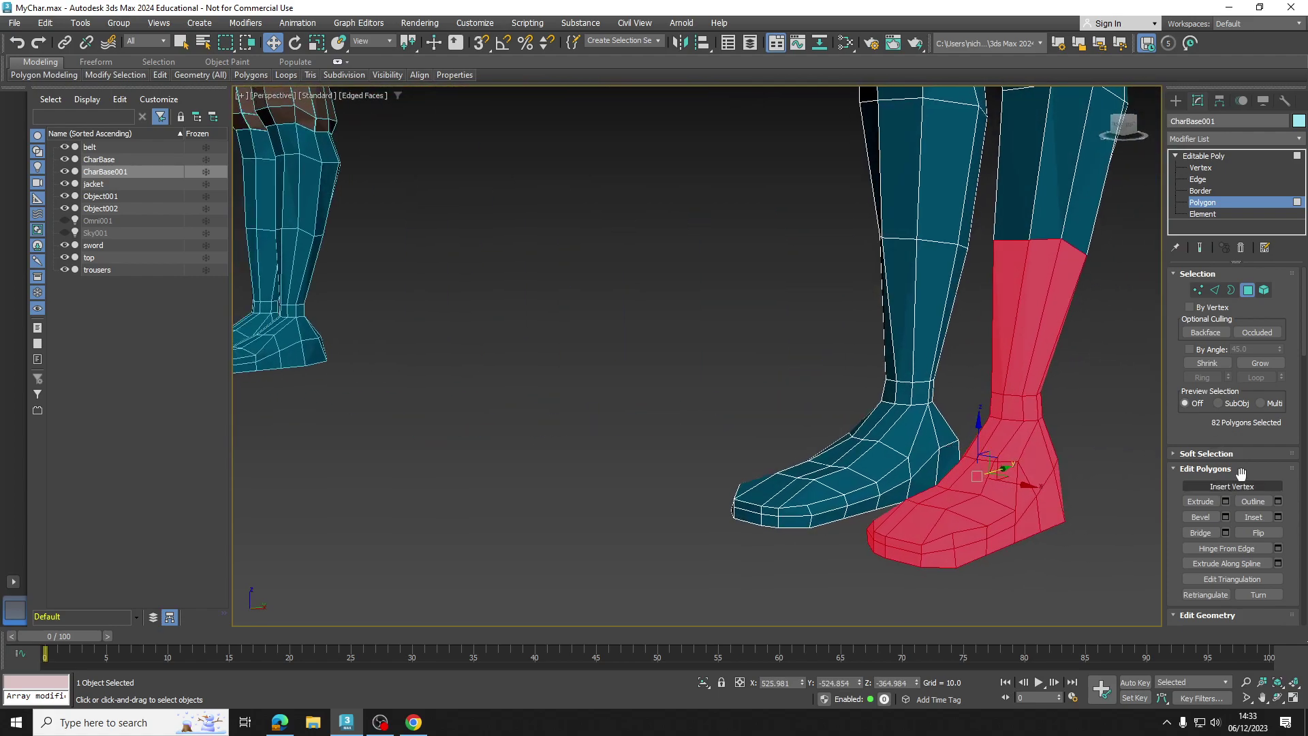
pyautogui.scroll(-5, 1263, 537)
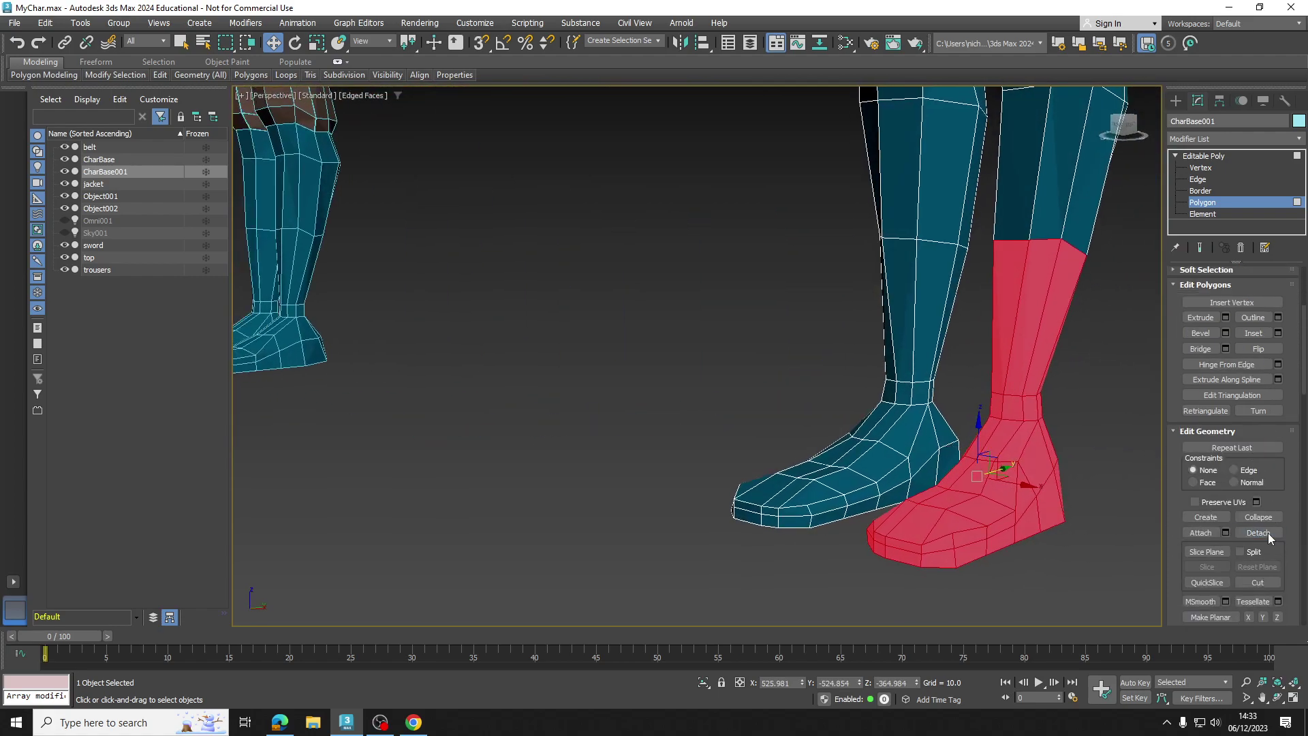
pyautogui.click(1266, 533)
pyautogui.click(706, 368)
pyautogui.click(1220, 157)
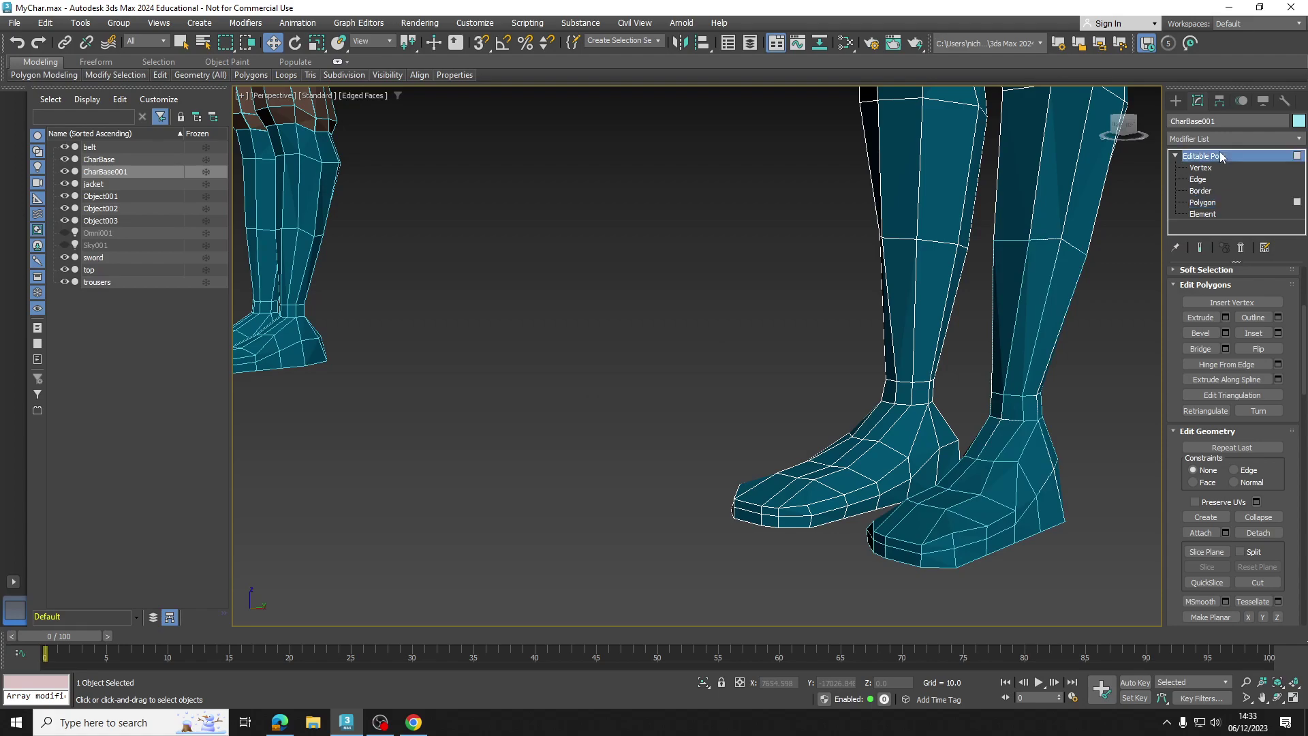
# Add a Shell modifier to the detached boot piece and set its outer amount to 5.0
pyautogui.click(975, 470)
pyautogui.keyDown('alt'); pyautogui.moveTo(924, 440); pyautogui.dragTo(979, 443, button='middle'); pyautogui.keyUp('alt')
pyautogui.scroll(-10, 979, 444)
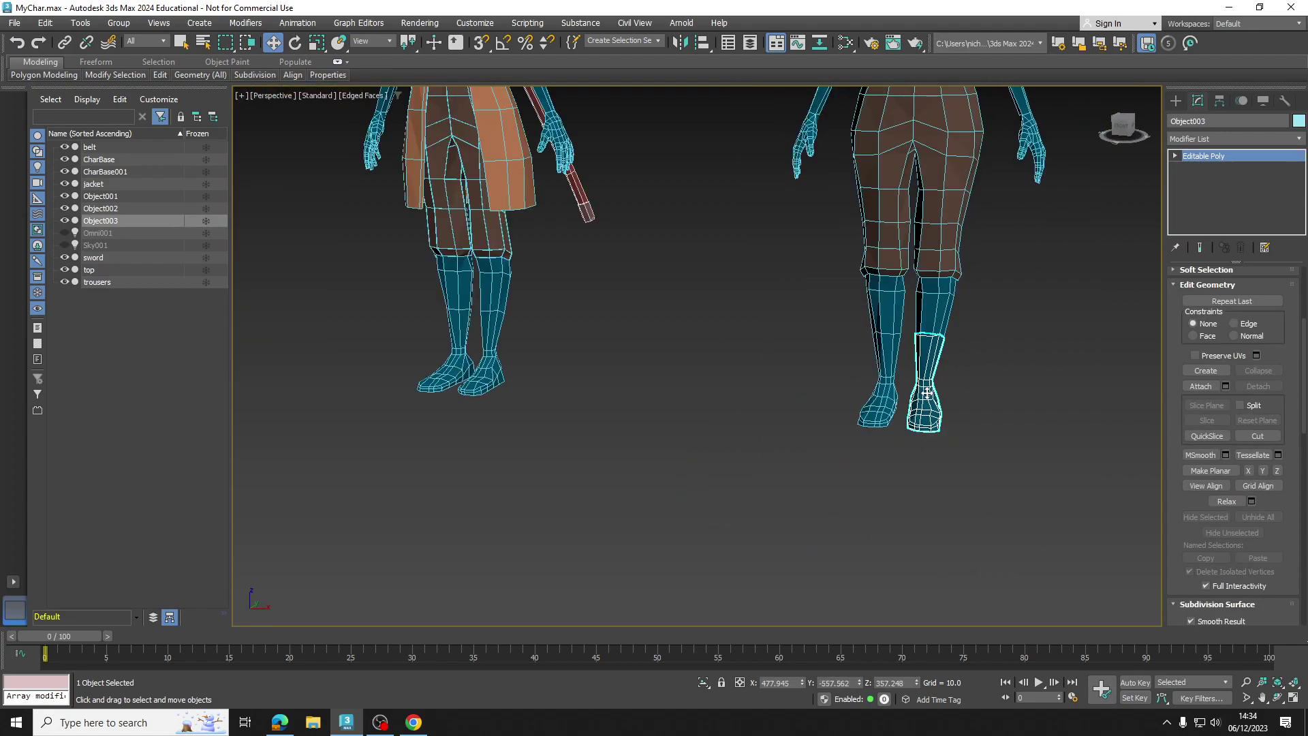
pyautogui.scroll(8, 929, 411)
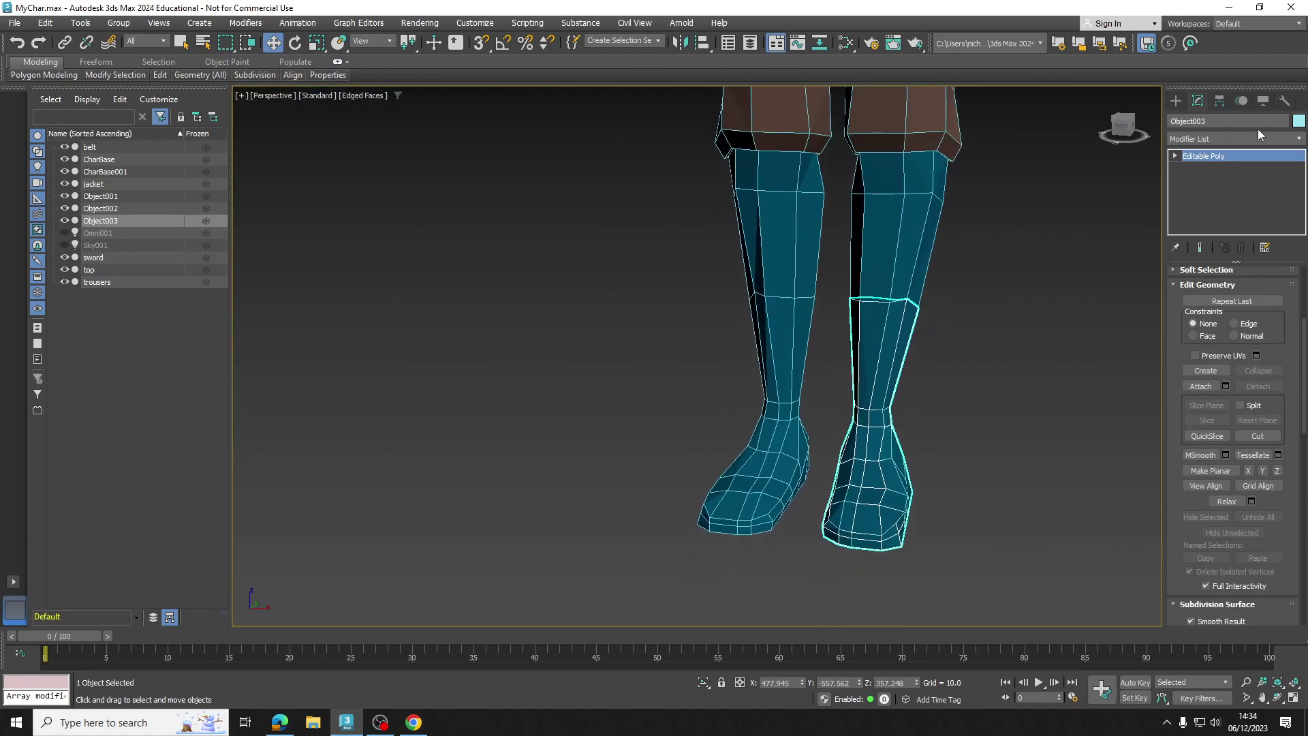
pyautogui.click(1238, 137)
pyautogui.write('shell')
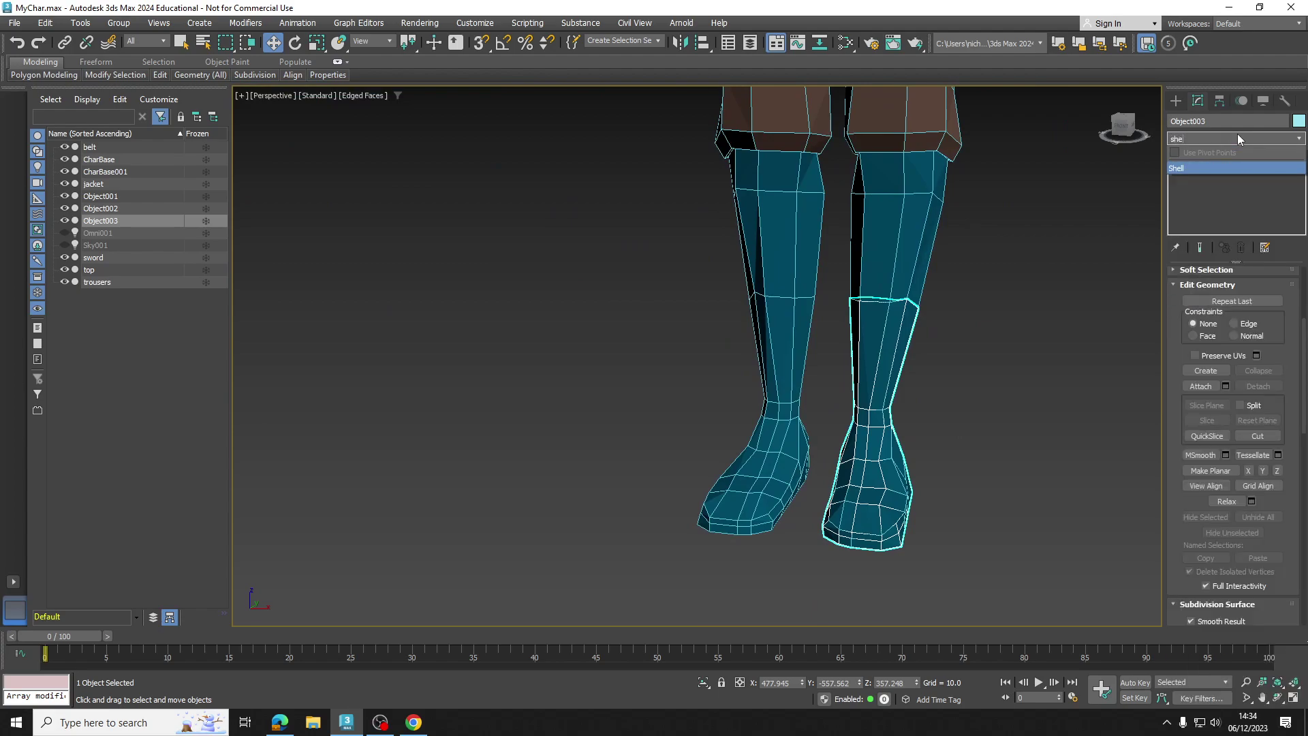
pyautogui.click(1192, 168)
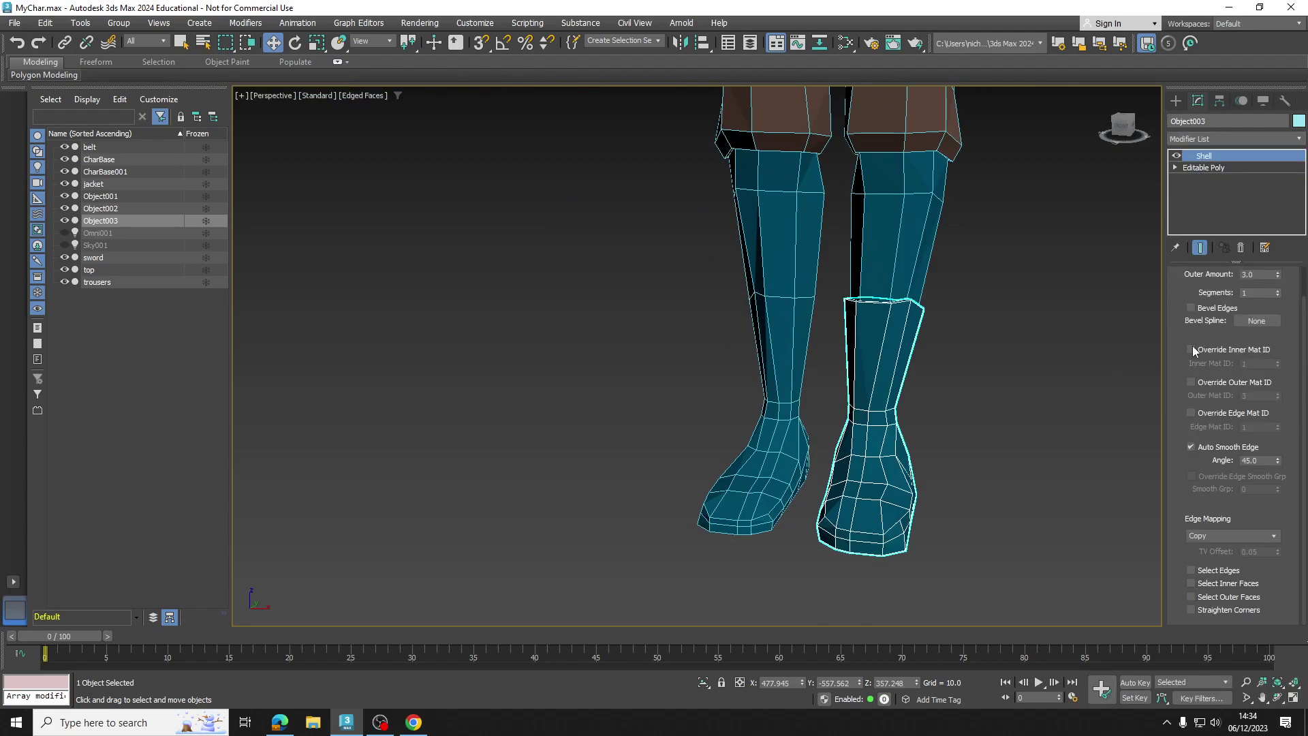
pyautogui.moveTo(1142, 345)
pyautogui.keyDown('alt'); pyautogui.mouseDown(button='middle')
pyautogui.moveTo(905, 350)
pyautogui.moveTo(1139, 320)
pyautogui.mouseUp(button='middle'); pyautogui.keyUp('alt')
pyautogui.scroll(1, 1253, 285)
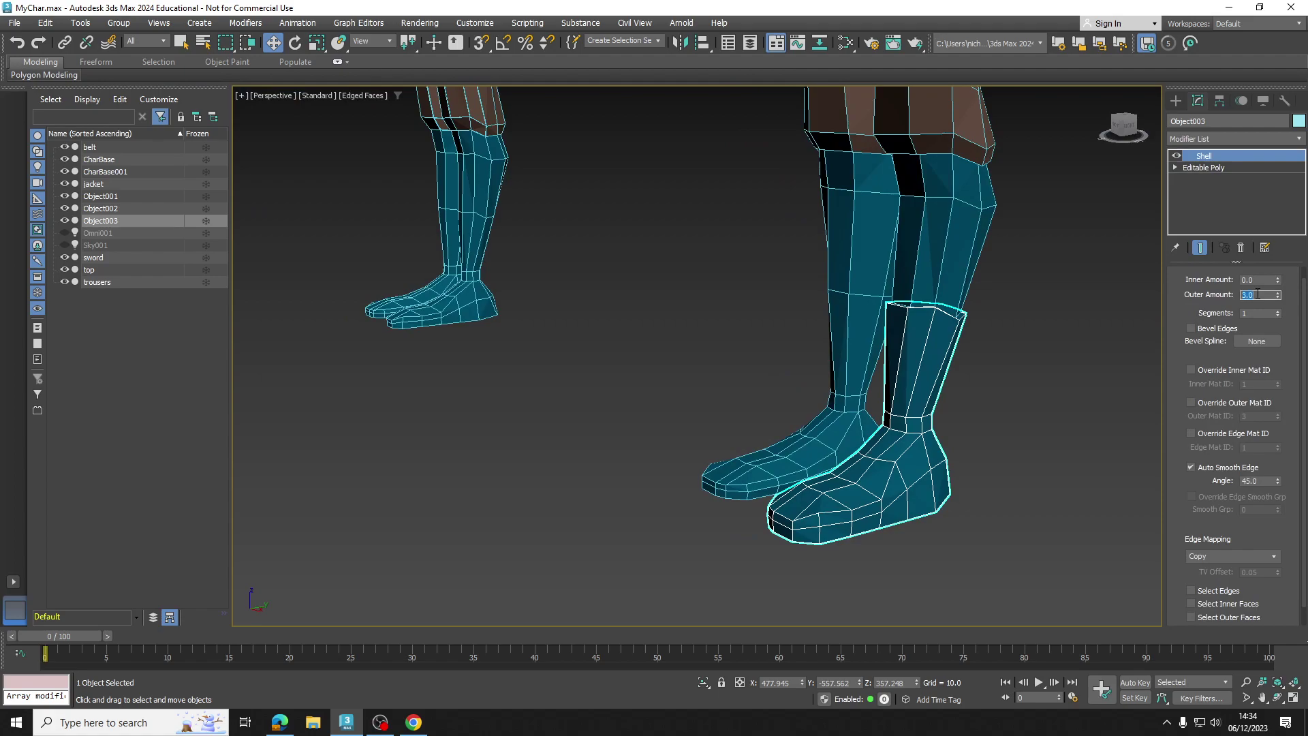
pyautogui.write('5')
pyautogui.press('Return')
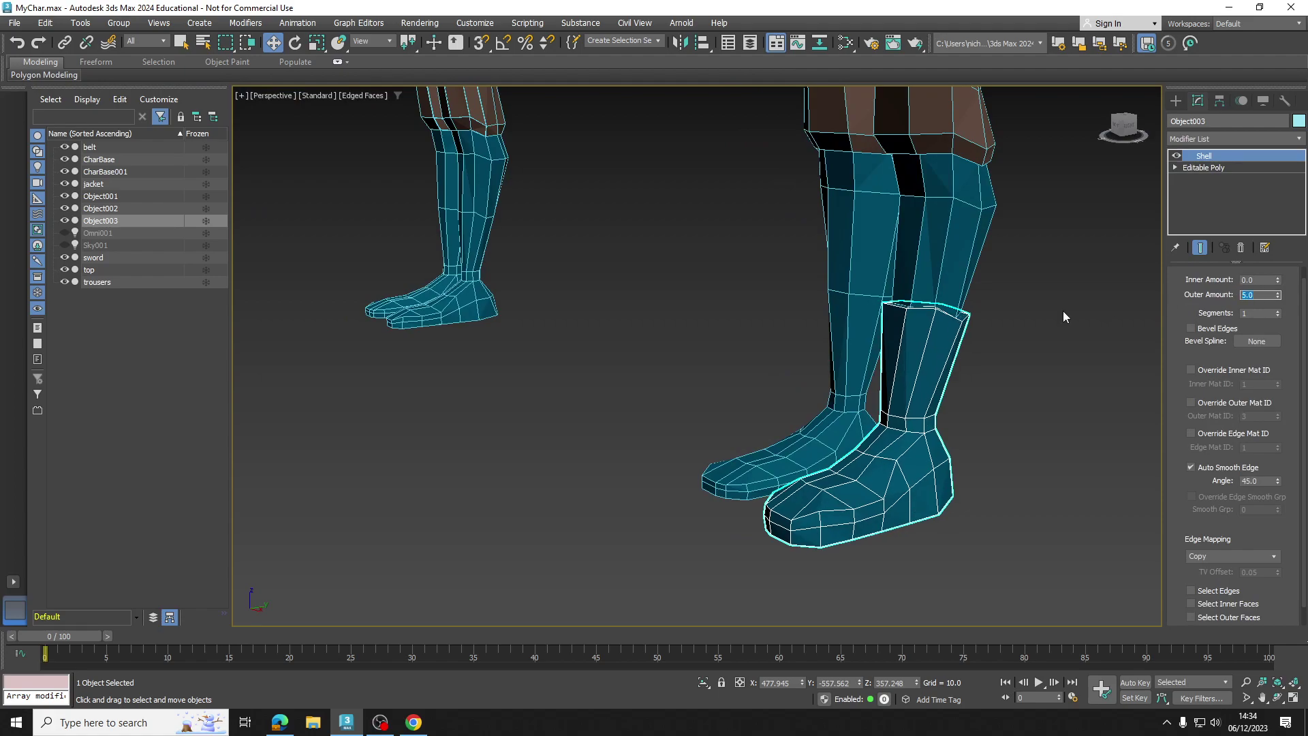
# Assign the dark purple Material #58 to the boot and close the material editor
pyautogui.keyDown('alt'); pyautogui.moveTo(948, 407); pyautogui.dragTo(906, 374, button='middle'); pyautogui.keyUp('alt')
pyautogui.rightClick(949, 361)
pyautogui.press('m')
pyautogui.moveTo(476, 203); pyautogui.dragTo(459, 301, button='middle')
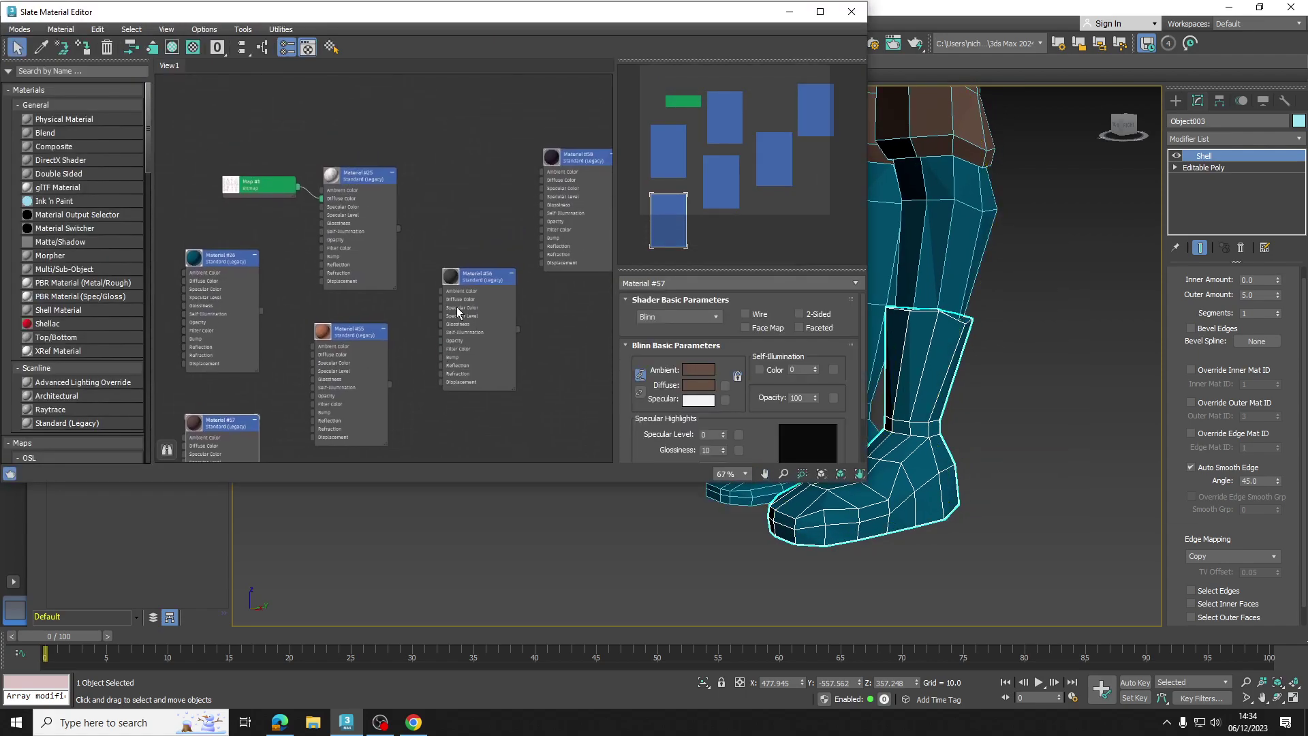
pyautogui.click(569, 161)
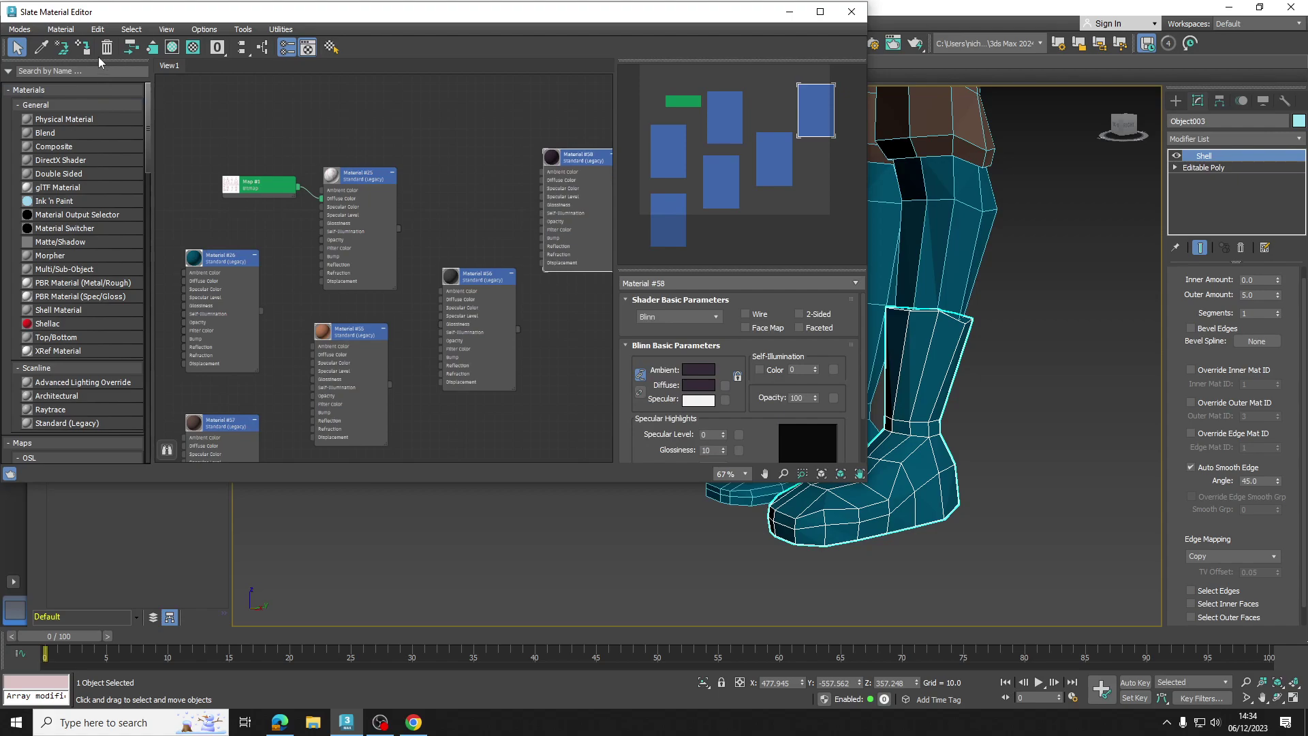
pyautogui.click(849, 19)
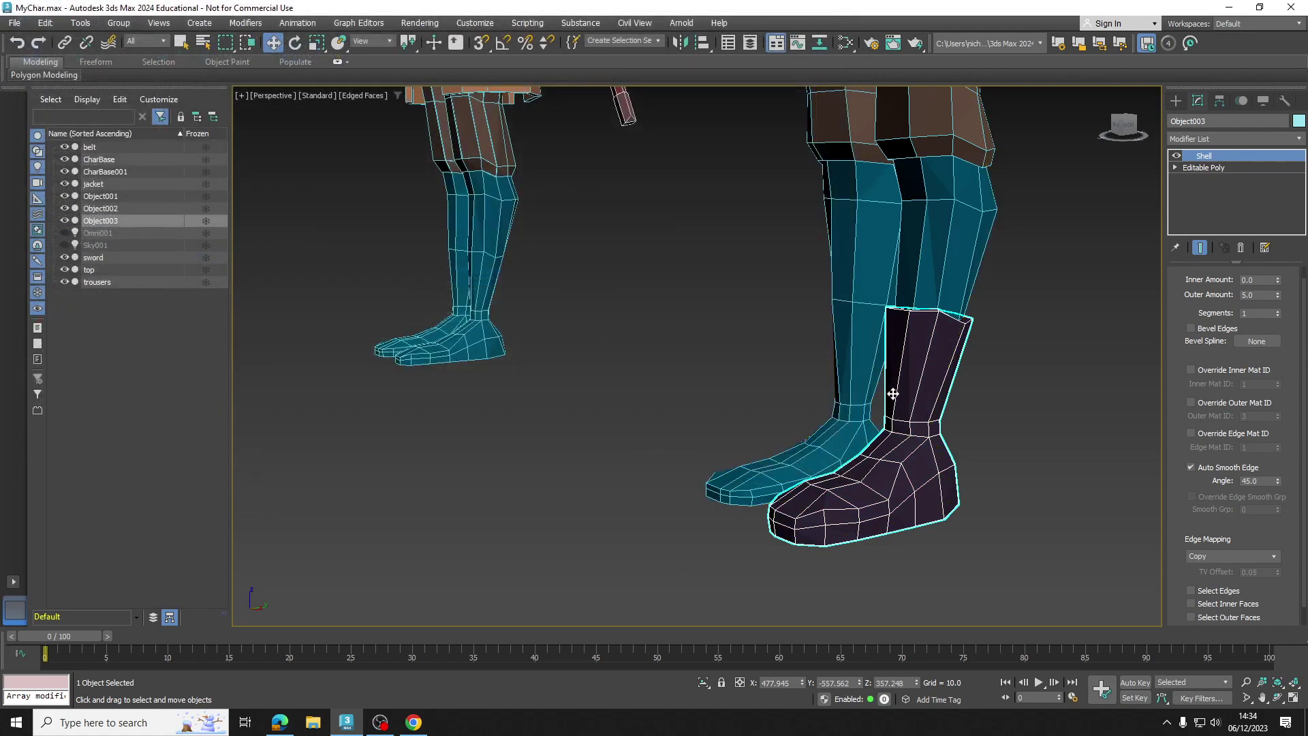
# Select the eight vertices around the boot's upper rim, with the Shell result shown, and scale them outward to flare the opening
pyautogui.keyDown('alt'); pyautogui.moveTo(891, 394); pyautogui.dragTo(931, 398, button='middle'); pyautogui.keyUp('alt')
pyautogui.scroll(3, 930, 398)
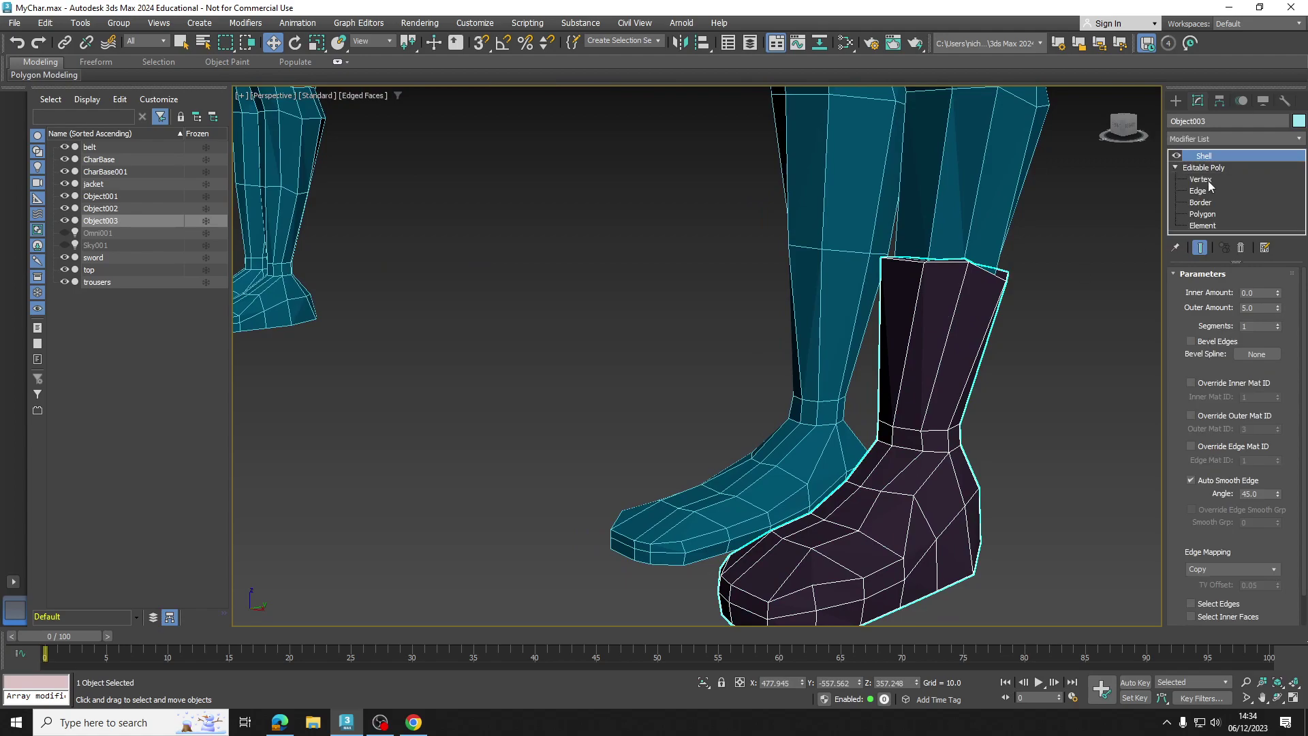
pyautogui.click(1200, 179)
pyautogui.keyDown('alt'); pyautogui.moveTo(1063, 286); pyautogui.dragTo(1032, 271, button='middle'); pyautogui.keyUp('alt')
pyautogui.click(1201, 247)
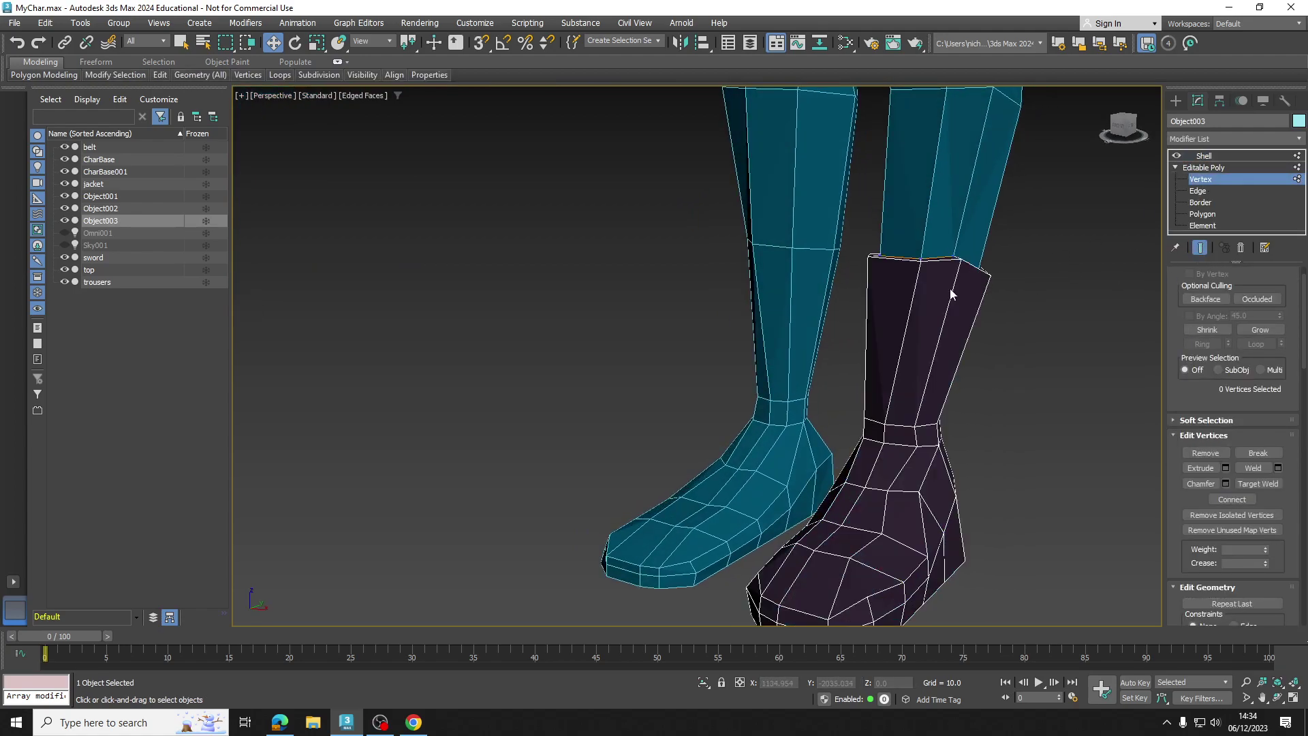
pyautogui.keyDown('alt'); pyautogui.moveTo(954, 289); pyautogui.dragTo(848, 253, button='middle'); pyautogui.keyUp('alt')
pyautogui.moveTo(1006, 308); pyautogui.dragTo(1006, 307)
pyautogui.keyDown('alt'); pyautogui.moveTo(1006, 308); pyautogui.dragTo(913, 322, button='middle'); pyautogui.keyUp('alt')
pyautogui.press('r')
pyautogui.moveTo(900, 241); pyautogui.dragTo(901, 230)
pyautogui.keyDown('alt'); pyautogui.moveTo(927, 310); pyautogui.dragTo(867, 291, button='middle'); pyautogui.keyUp('alt')
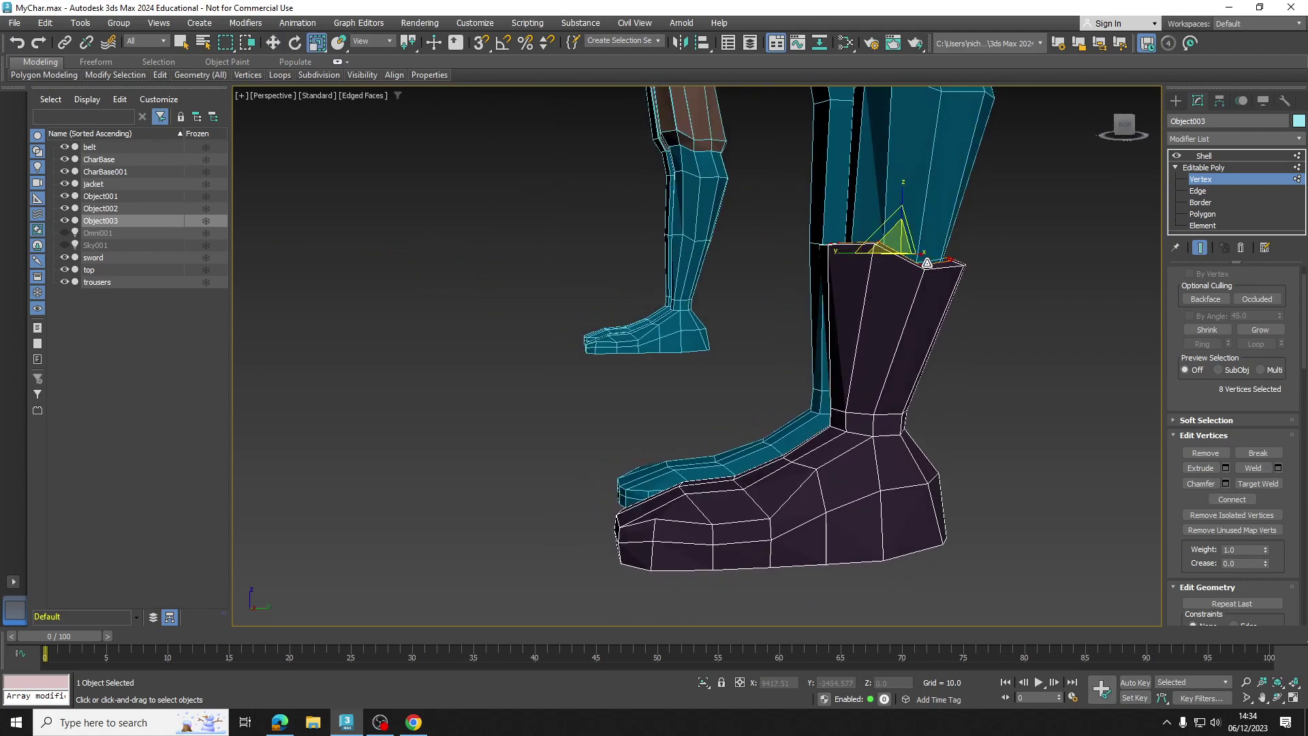
# Raise the single rim vertex on the outer back of the boot about 5 units along Z
pyautogui.click(927, 263)
pyautogui.press('w')
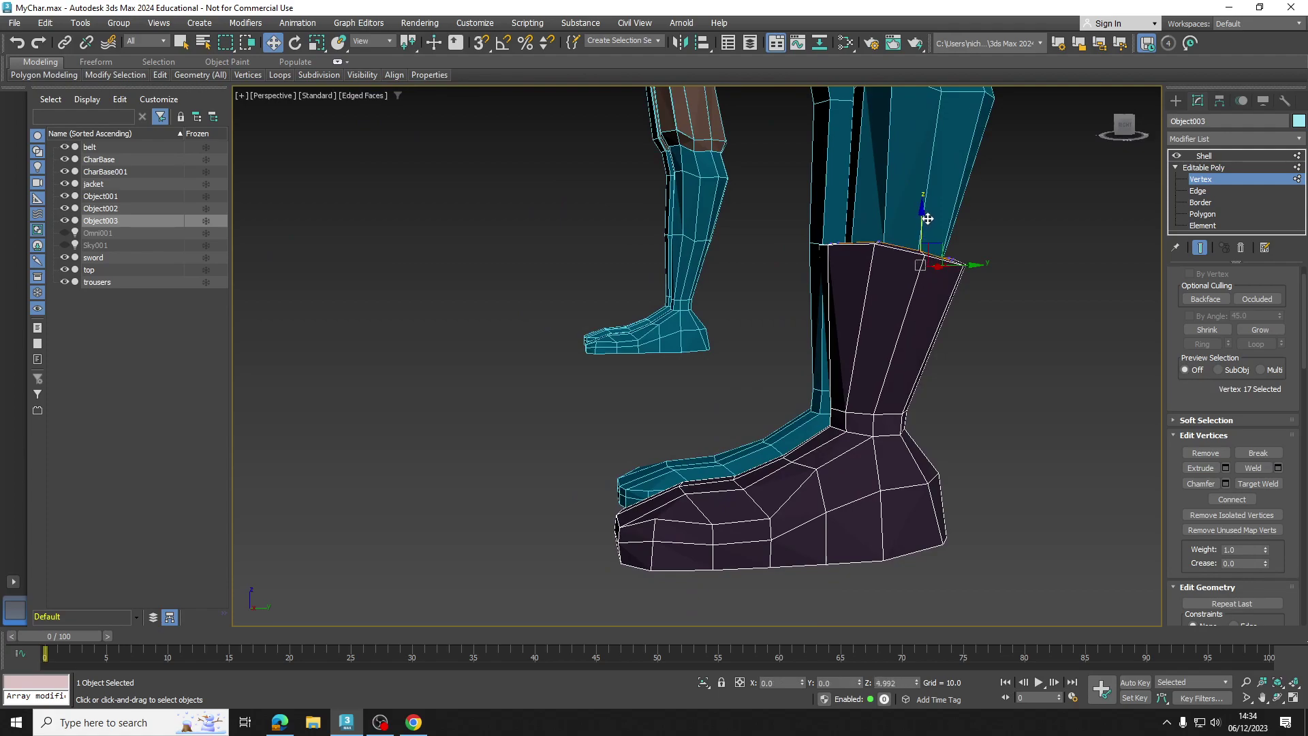
pyautogui.keyDown('alt'); pyautogui.moveTo(927, 218); pyautogui.dragTo(1099, 349, button='middle'); pyautogui.keyUp('alt')
# Select a band of six polygons across the boot's instep, extrude it slightly outward, show the Shell result and leave sub-object editing
pyautogui.click(1202, 213)
pyautogui.keyDown('alt'); pyautogui.moveTo(1019, 381); pyautogui.dragTo(1002, 394, button='middle'); pyautogui.keyUp('alt')
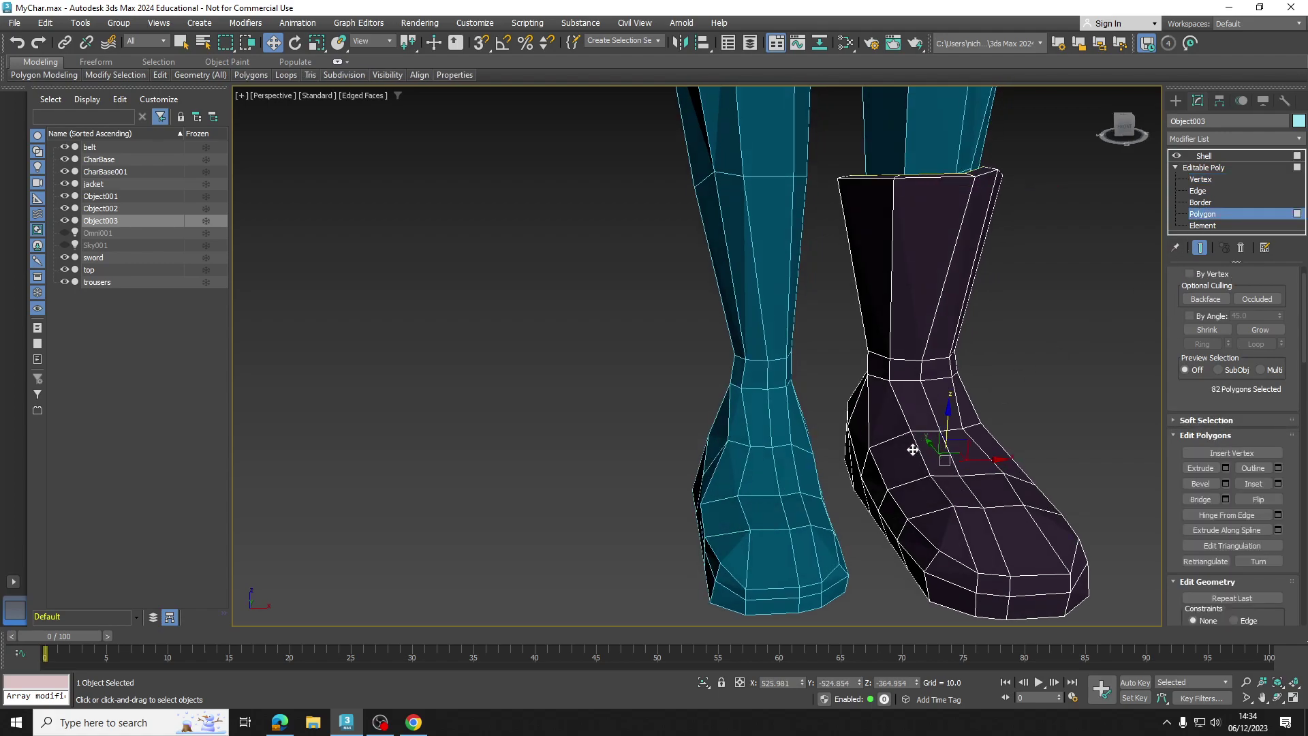
pyautogui.keyDown('alt'); pyautogui.moveTo(918, 455); pyautogui.dragTo(947, 436, button='middle'); pyautogui.keyUp('alt')
pyautogui.click(1201, 248)
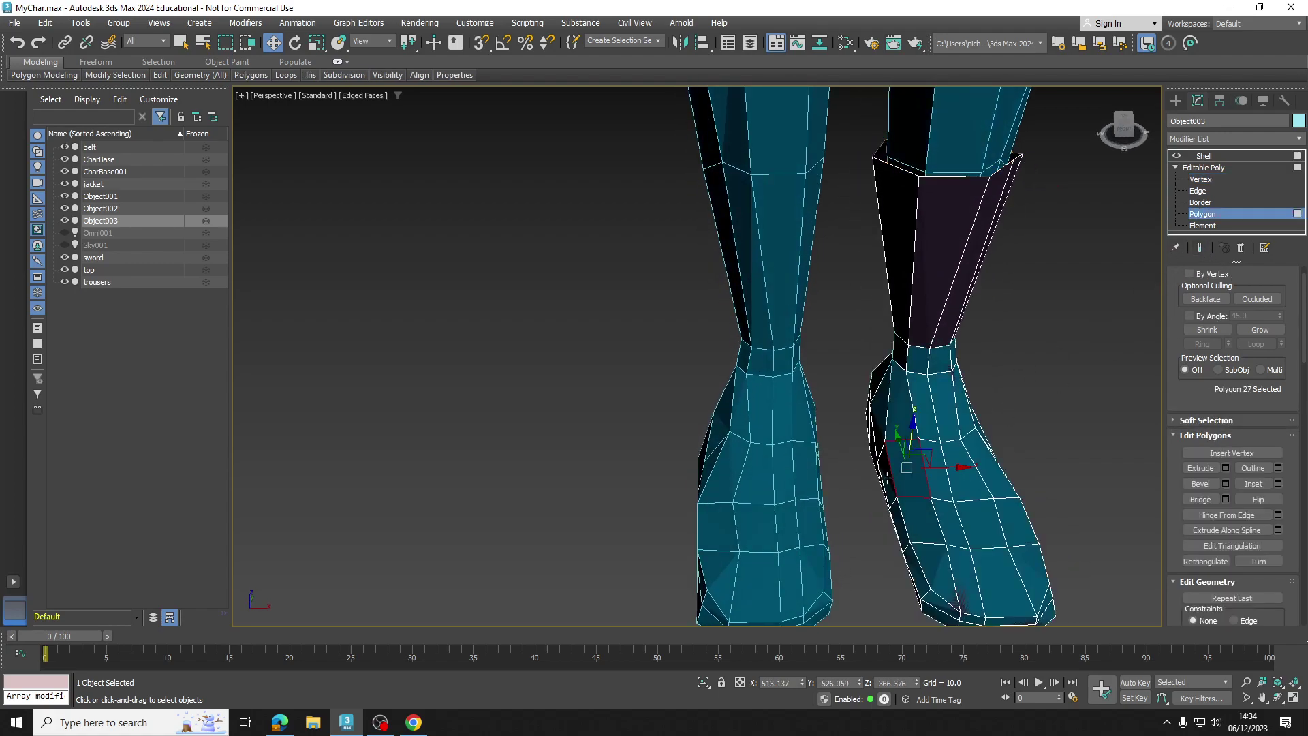
pyautogui.click(890, 473)
pyautogui.keyDown('ctrl'); pyautogui.click(907, 472); pyautogui.keyUp('ctrl')
pyautogui.keyDown('ctrl'); pyautogui.click(932, 465); pyautogui.keyUp('ctrl')
pyautogui.keyDown('ctrl'); pyautogui.click(957, 463); pyautogui.keyUp('ctrl')
pyautogui.keyDown('ctrl'); pyautogui.click(982, 463); pyautogui.keyUp('ctrl')
pyautogui.moveTo(982, 464)
pyautogui.keyDown('alt'); pyautogui.mouseDown(button='middle')
pyautogui.moveTo(1009, 504)
pyautogui.moveTo(986, 507)
pyautogui.mouseUp(button='middle'); pyautogui.keyUp('alt')
pyautogui.keyDown('ctrl'); pyautogui.click(1009, 505); pyautogui.keyUp('ctrl')
pyautogui.click(1201, 468)
pyautogui.moveTo(928, 467); pyautogui.dragTo(938, 467)
pyautogui.moveTo(938, 468)
pyautogui.keyDown('alt'); pyautogui.mouseDown(button='middle')
pyautogui.moveTo(979, 470)
pyautogui.moveTo(993, 488)
pyautogui.moveTo(931, 477)
pyautogui.mouseUp(button='middle'); pyautogui.keyUp('alt')
pyautogui.press('w')
pyautogui.click(1201, 249)
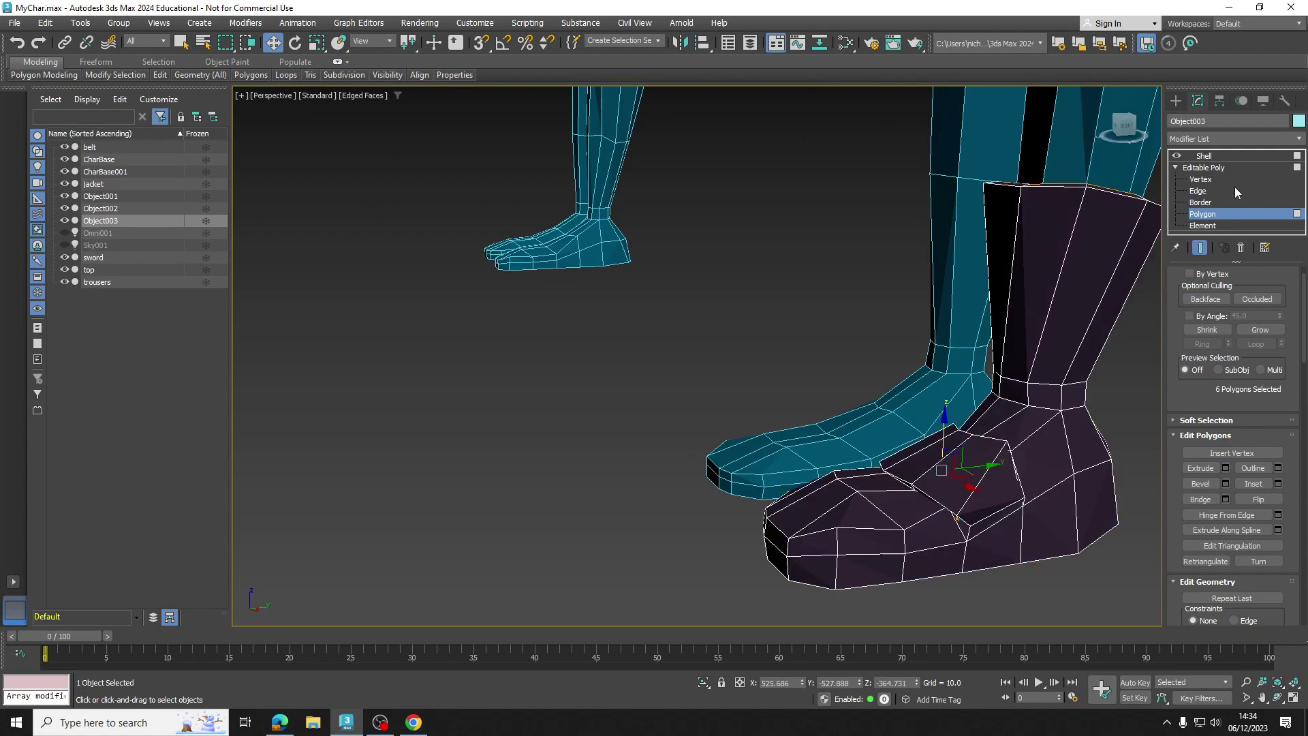
pyautogui.click(1215, 170)
# Examine the finished boot and both full characters, leaving nothing selected
pyautogui.scroll(-3, 1051, 385)
pyautogui.click(1114, 405)
pyautogui.keyDown('alt'); pyautogui.moveTo(1114, 405); pyautogui.dragTo(887, 477, button='middle'); pyautogui.keyUp('alt')
pyautogui.scroll(-3, 1077, 406)
pyautogui.click(845, 481)
pyautogui.scroll(-3, 859, 412)
pyautogui.scroll(3, 856, 416)
pyautogui.keyDown('alt'); pyautogui.moveTo(856, 415); pyautogui.dragTo(811, 419, button='middle'); pyautogui.keyUp('alt')
pyautogui.scroll(-3, 811, 419)
pyautogui.moveTo(810, 419); pyautogui.dragTo(805, 483, button='middle')
pyautogui.scroll(-3, 805, 481)
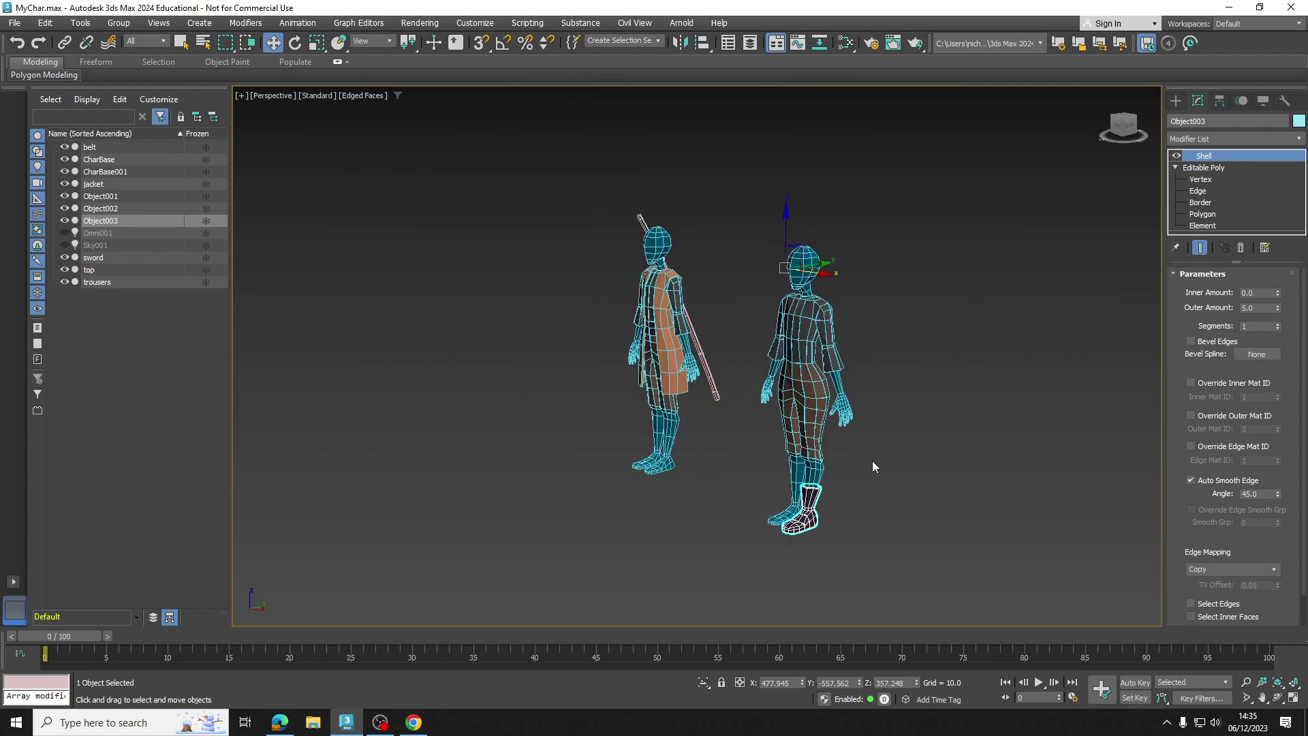
pyautogui.click(892, 460)
pyautogui.keyDown('alt'); pyautogui.moveTo(892, 461); pyautogui.dragTo(908, 458, button='middle'); pyautogui.keyUp('alt')
pyautogui.scroll(3, 814, 407)
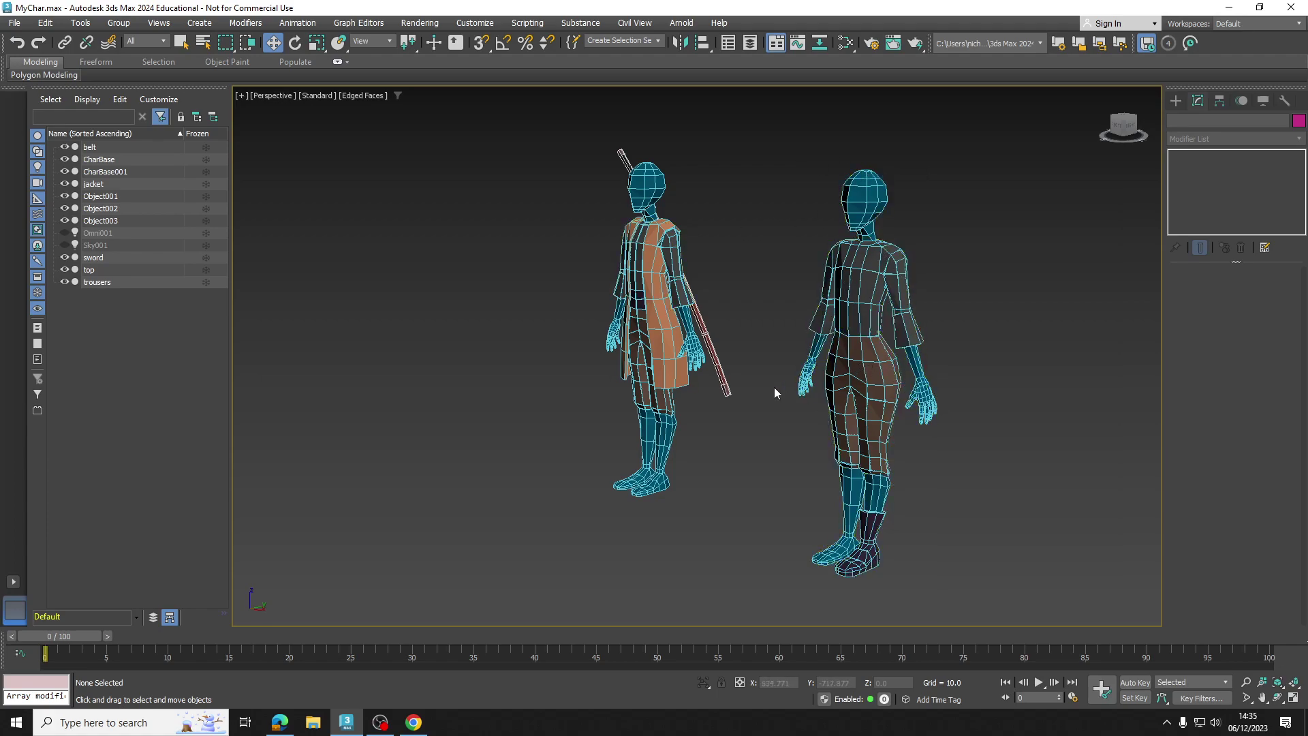
# Review the trousers and the top on the new character by selecting each, and clear the selection
pyautogui.scroll(3, 874, 360)
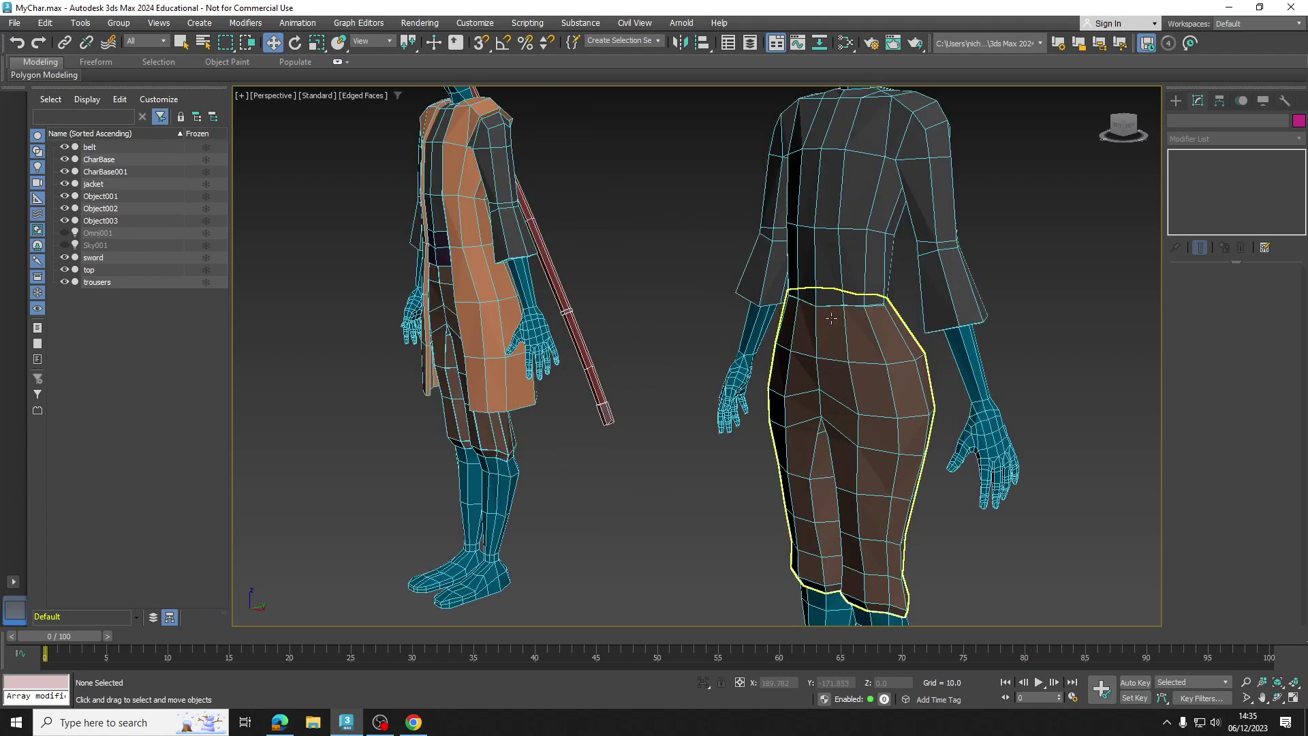
pyautogui.scroll(-2, 827, 364)
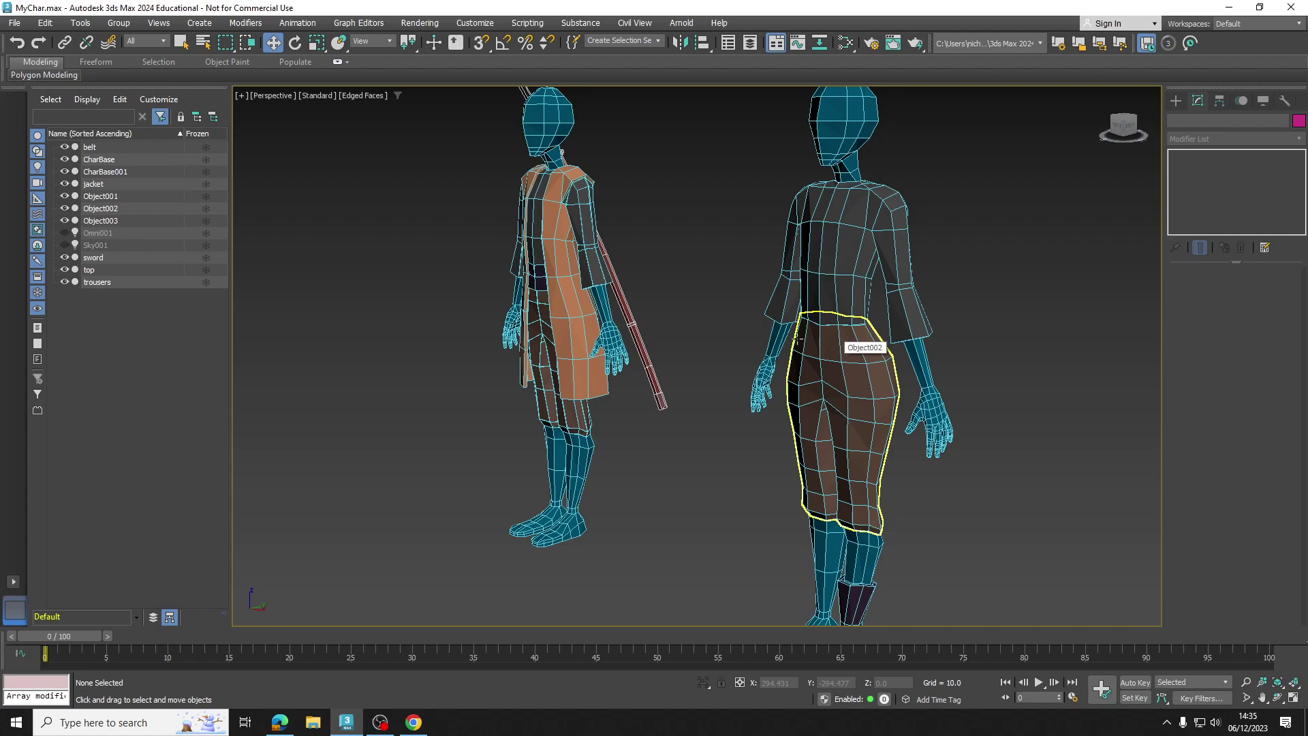
pyautogui.click(847, 372)
pyautogui.click(825, 280)
pyautogui.scroll(-2, 761, 267)
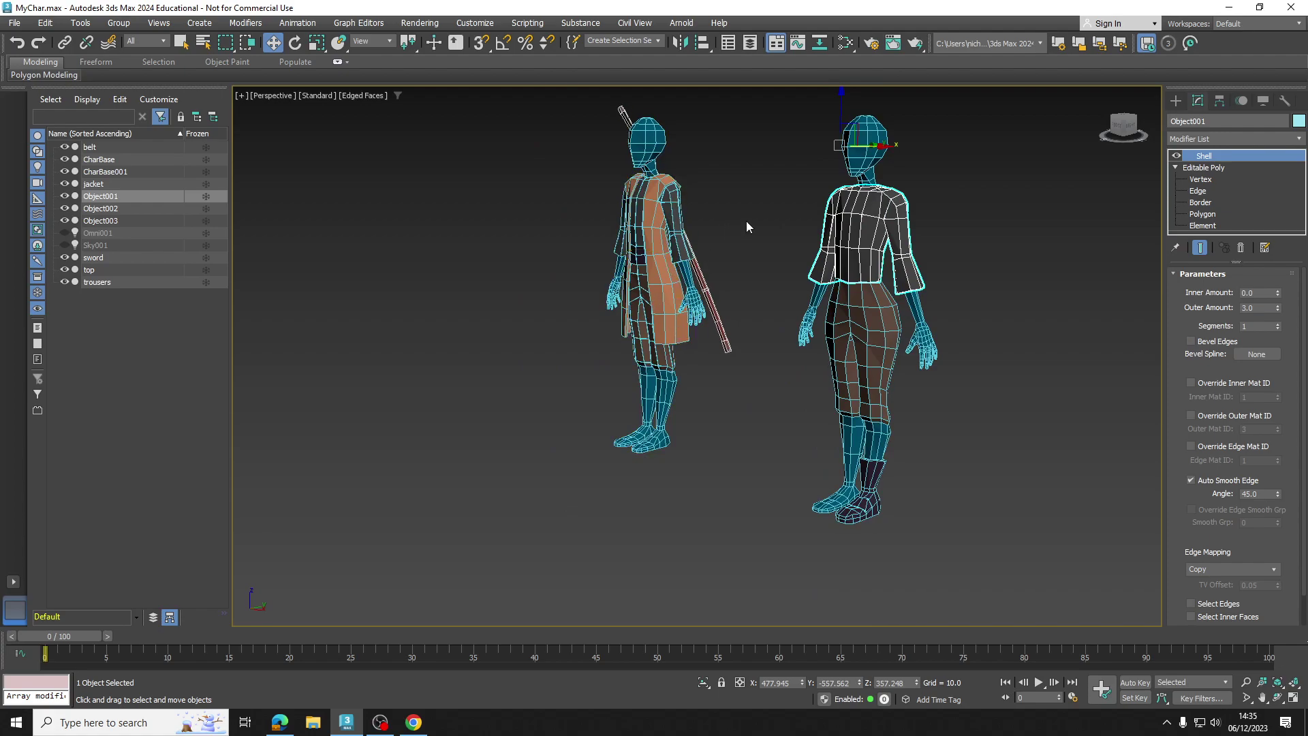
pyautogui.keyDown('alt'); pyautogui.moveTo(746, 220); pyautogui.dragTo(898, 225, button='middle'); pyautogui.keyUp('alt')
pyautogui.click(898, 225)
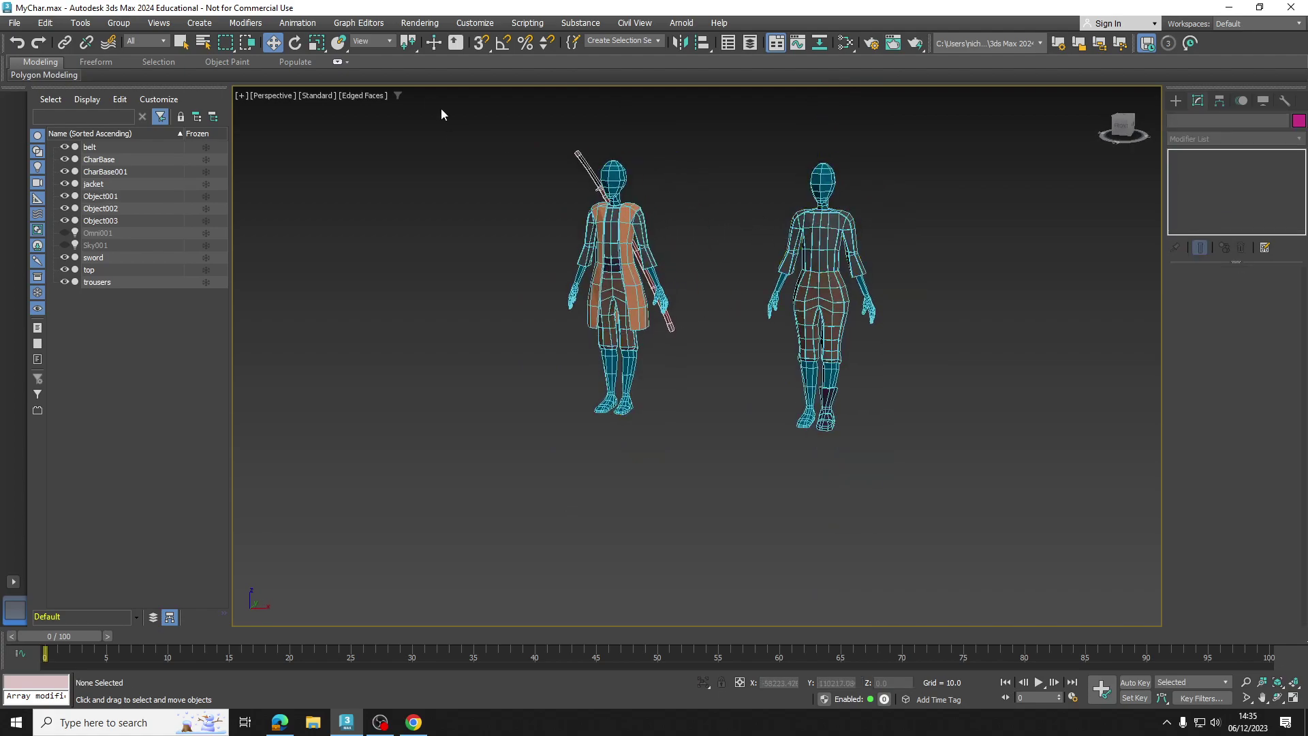
# Change the viewport from Edged Faces to Default Shading and frame both characters for comparison
pyautogui.click(364, 96)
pyautogui.click(402, 254)
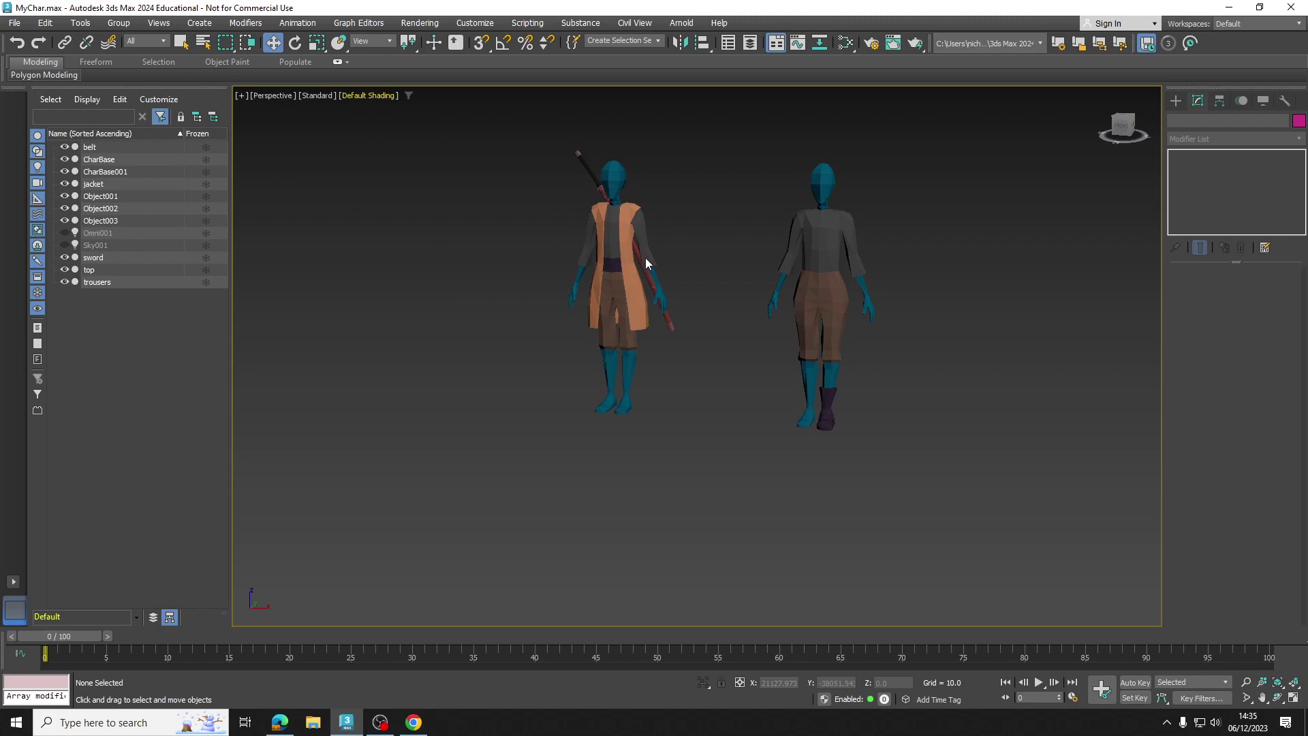
pyautogui.scroll(3, 647, 263)
pyautogui.moveTo(730, 251)
pyautogui.mouseDown(button='middle')
pyautogui.moveTo(727, 277)
pyautogui.moveTo(679, 272)
pyautogui.moveTo(733, 272)
pyautogui.moveTo(716, 257)
pyautogui.moveTo(791, 260)
pyautogui.mouseUp(button='middle')
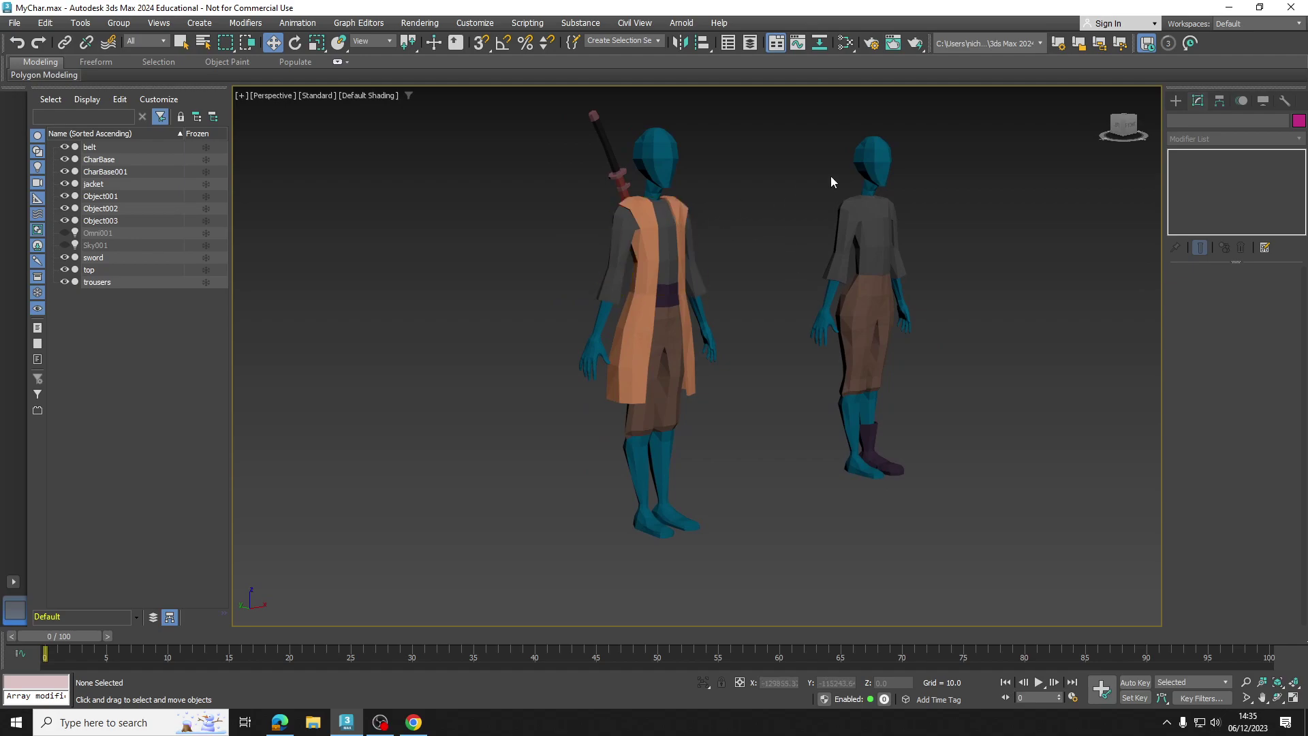
# Select the new character's body mesh and inspect its head and how the top sits around it
pyautogui.scroll(10, 886, 164)
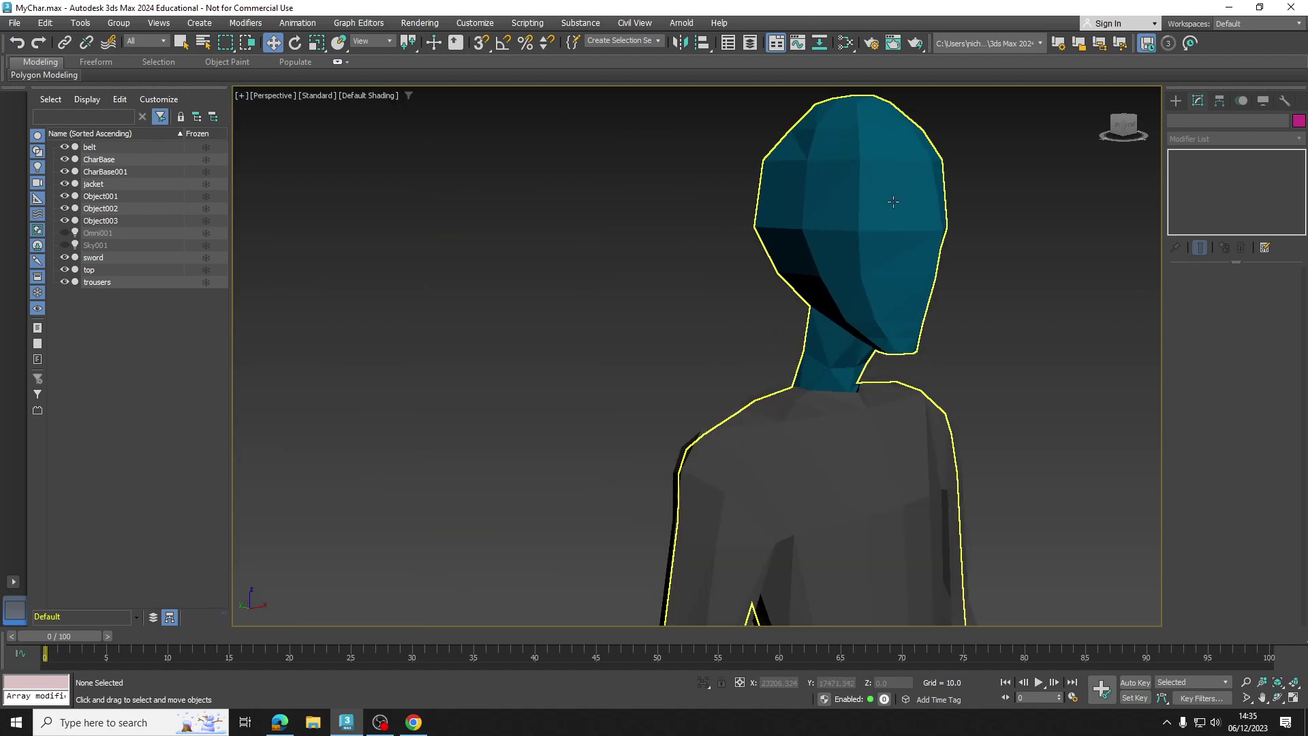
pyautogui.click(893, 212)
pyautogui.scroll(-10, 872, 218)
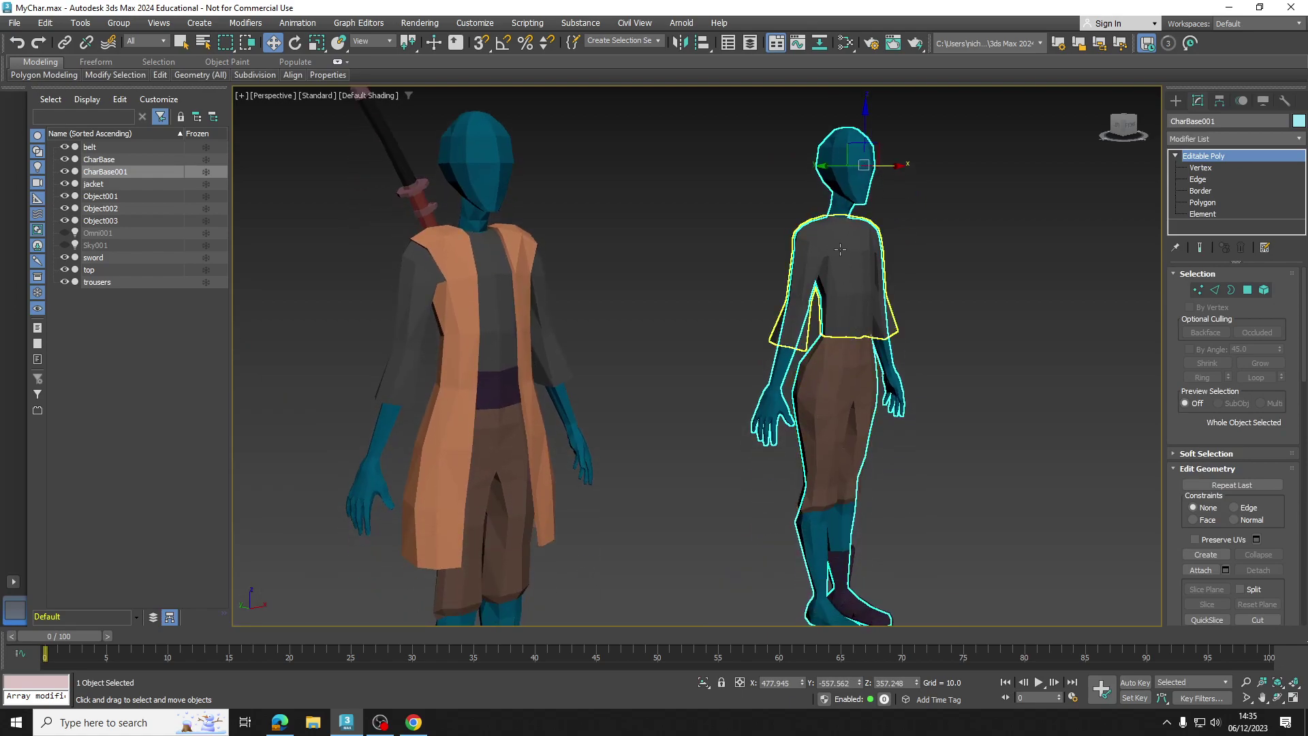
pyautogui.scroll(6, 840, 249)
pyautogui.scroll(-5, 682, 323)
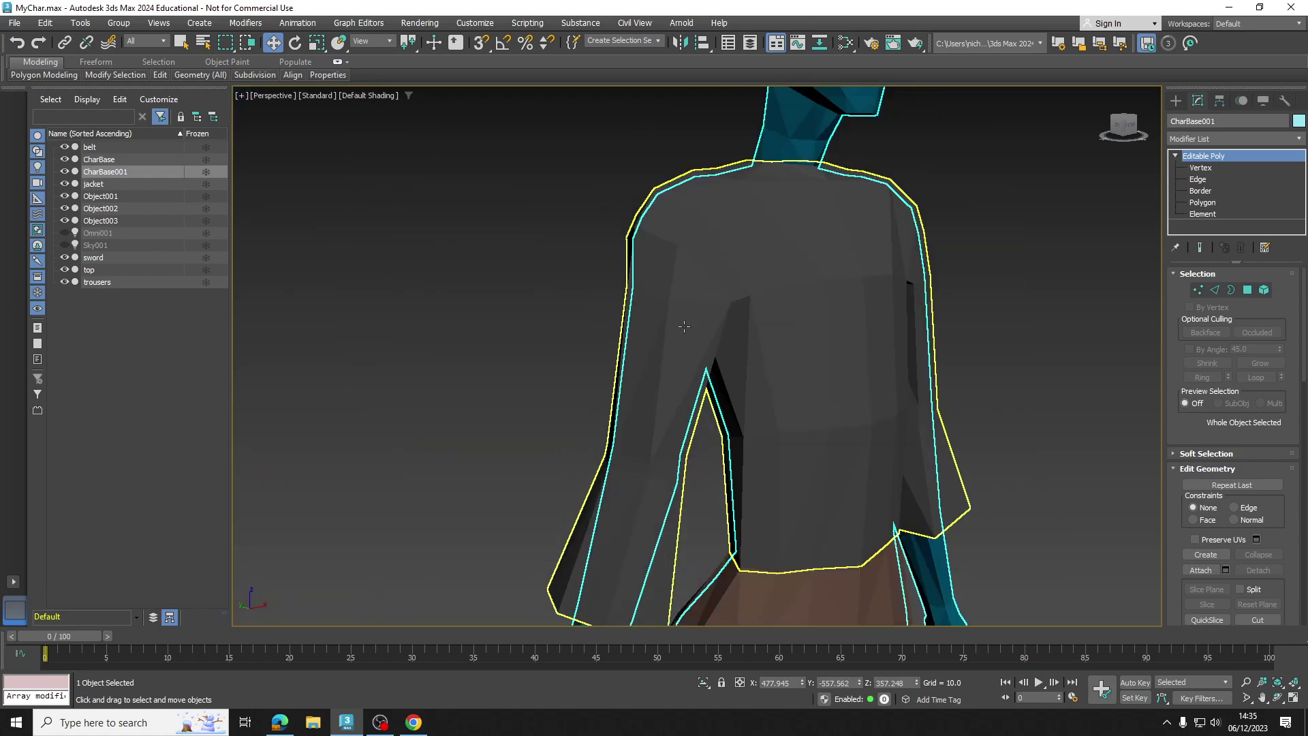
# Select the head and neck polygons of the new character's body mesh, assign them smoothing group 1, and clear the polygon selection
pyautogui.moveTo(685, 323); pyautogui.dragTo(977, 299, button='middle')
pyautogui.scroll(-2, 475, 300)
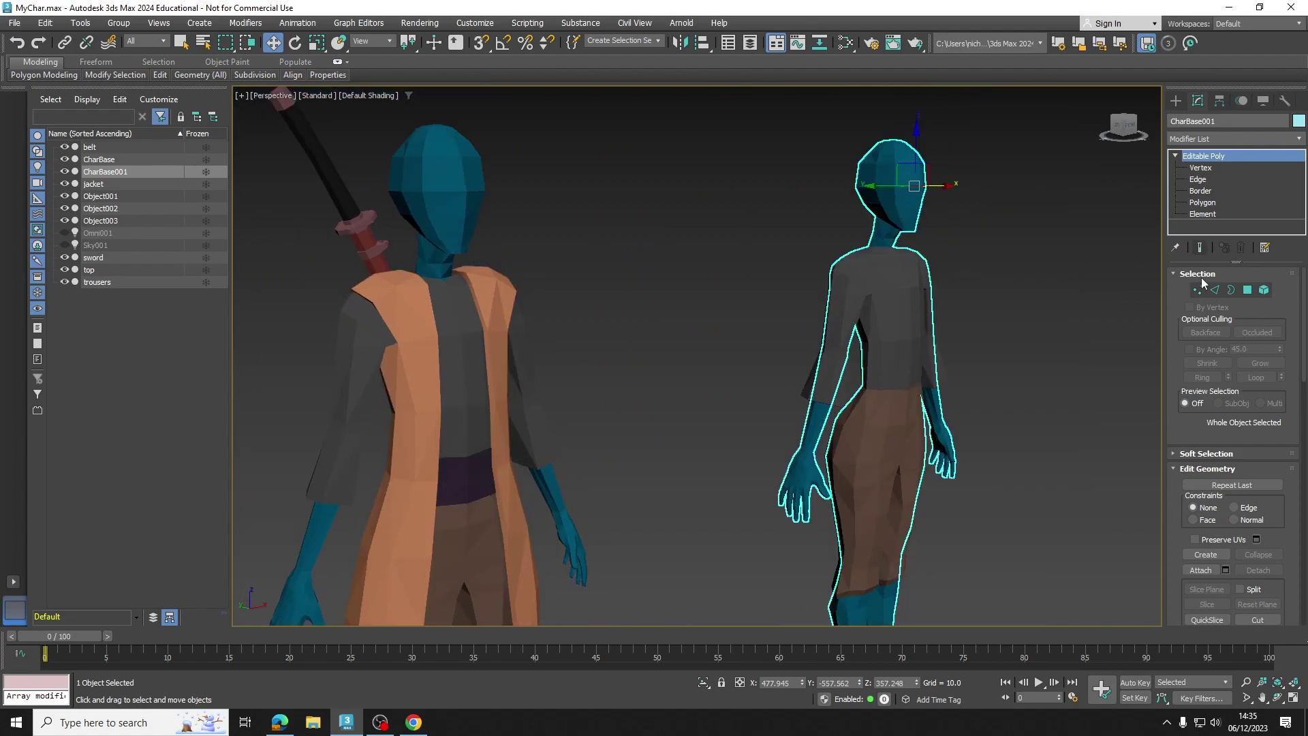
pyautogui.click(1202, 202)
pyautogui.scroll(-10, 1242, 434)
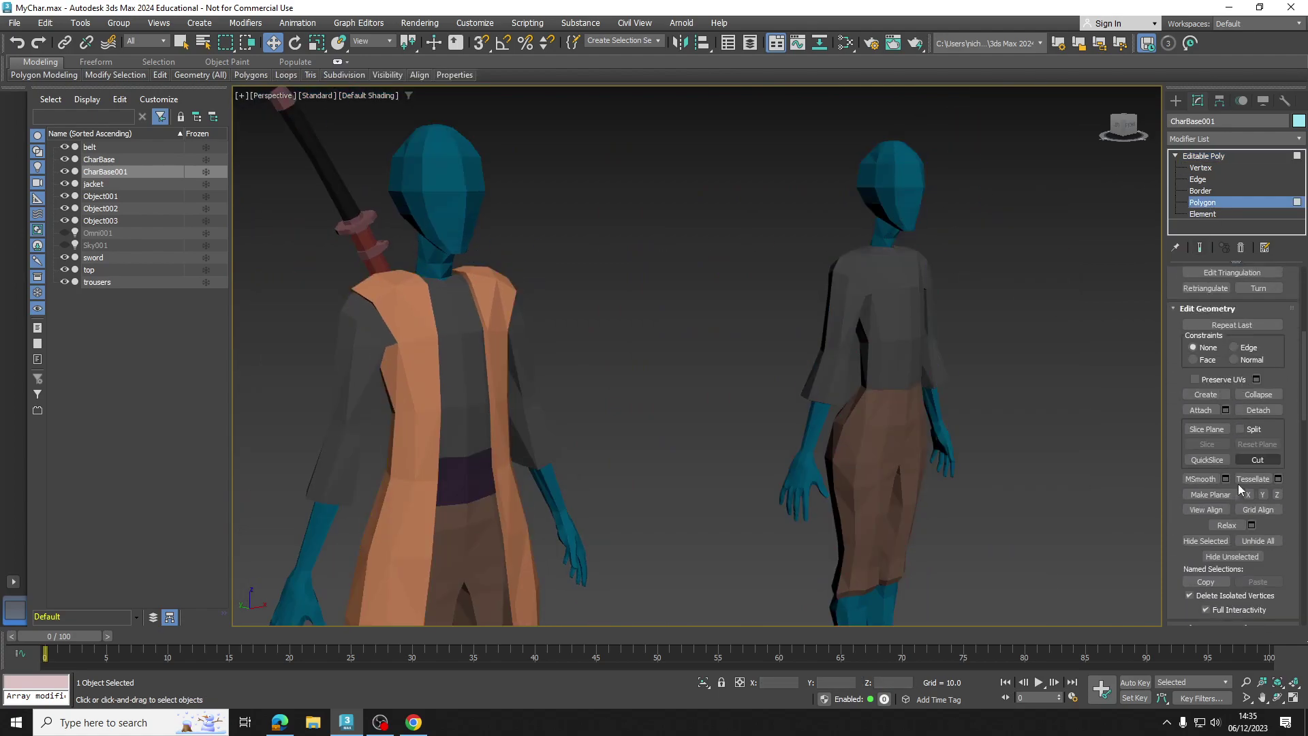
pyautogui.scroll(-4, 1246, 481)
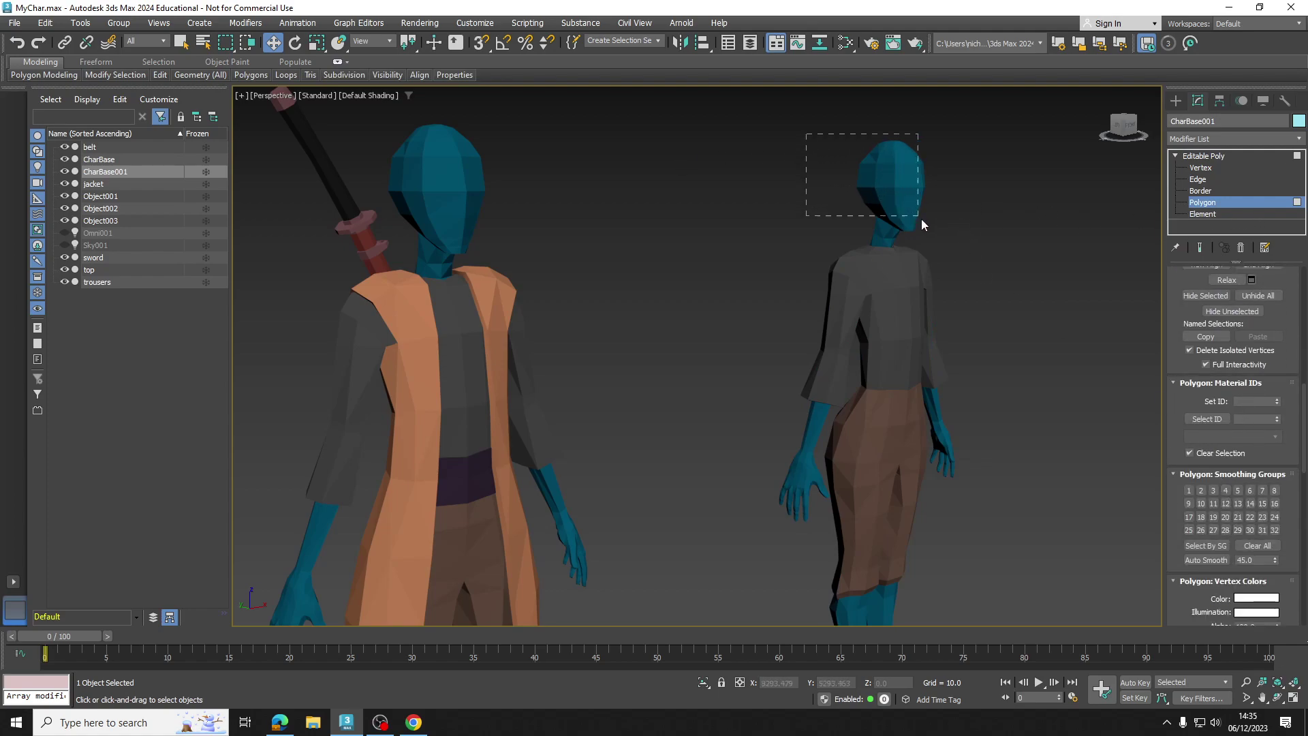
pyautogui.moveTo(951, 238); pyautogui.dragTo(951, 238)
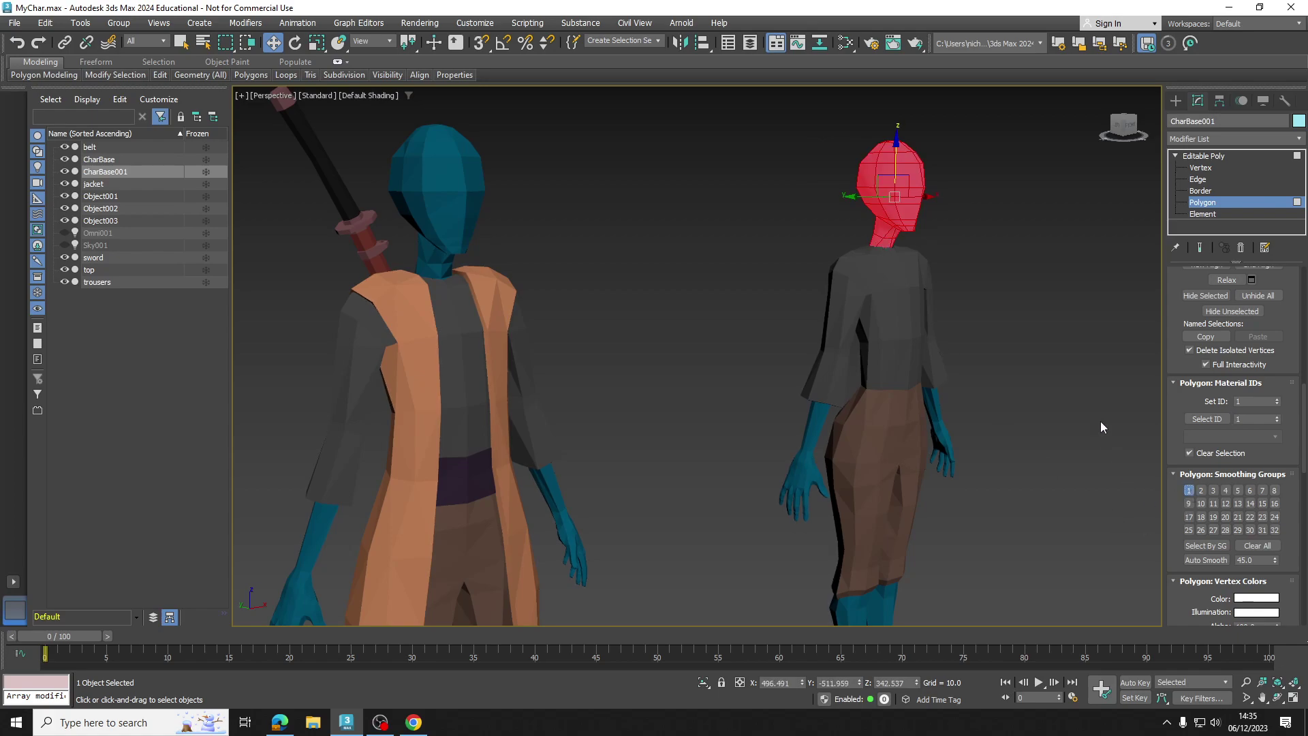
pyautogui.click(1009, 234)
# Compare the new character's smoothed head with the first character's faceted head from several angles
pyautogui.scroll(4, 888, 185)
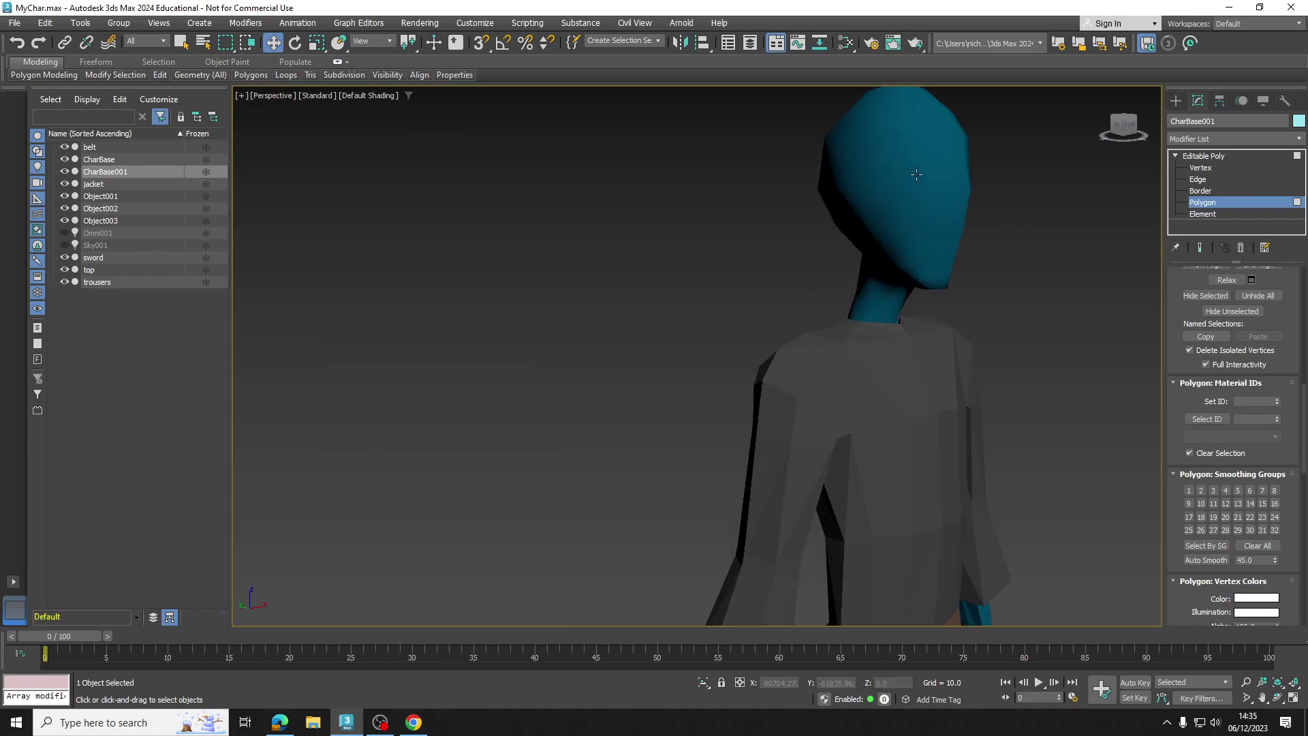
pyautogui.scroll(4, 913, 172)
pyautogui.moveTo(908, 213); pyautogui.dragTo(881, 263, button='middle')
pyautogui.scroll(-4, 602, 169)
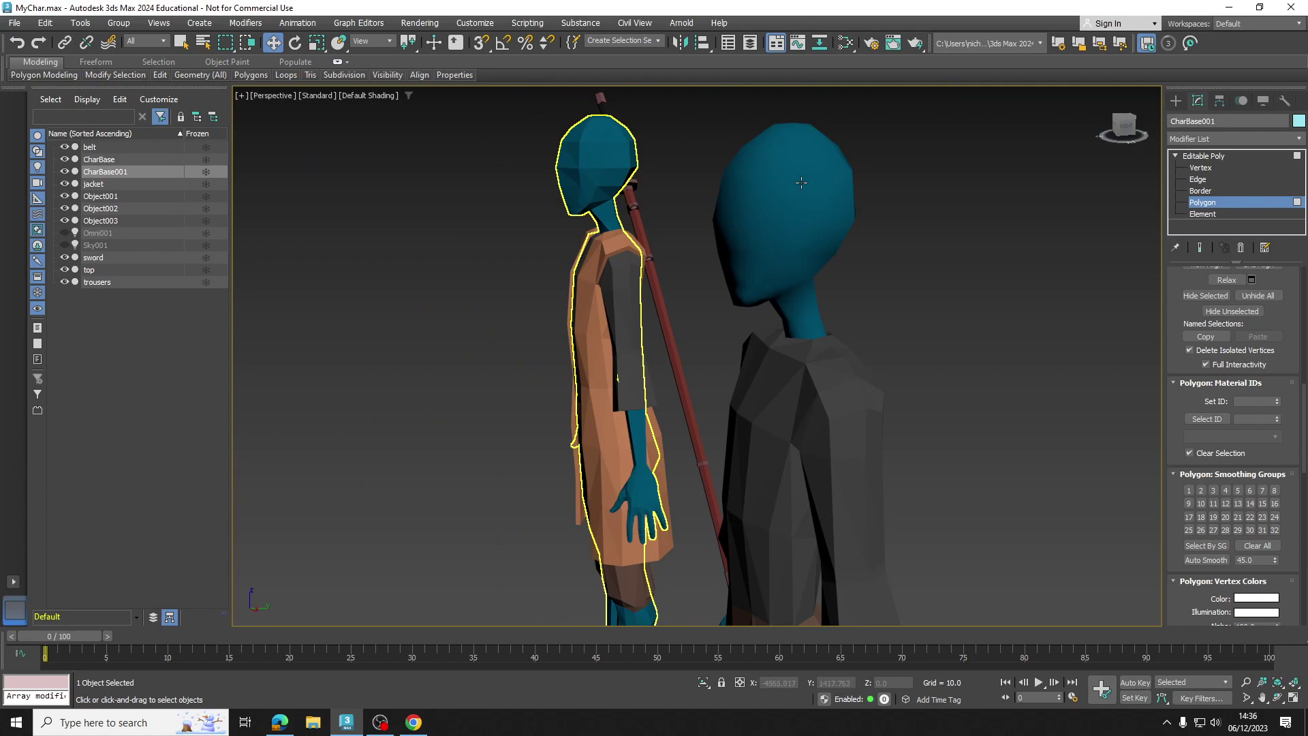
pyautogui.keyDown('alt'); pyautogui.moveTo(735, 251); pyautogui.dragTo(980, 282, button='middle'); pyautogui.keyUp('alt')
pyautogui.moveTo(979, 236); pyautogui.dragTo(732, 252, button='middle')
pyautogui.moveTo(411, 247); pyautogui.dragTo(672, 250, button='middle')
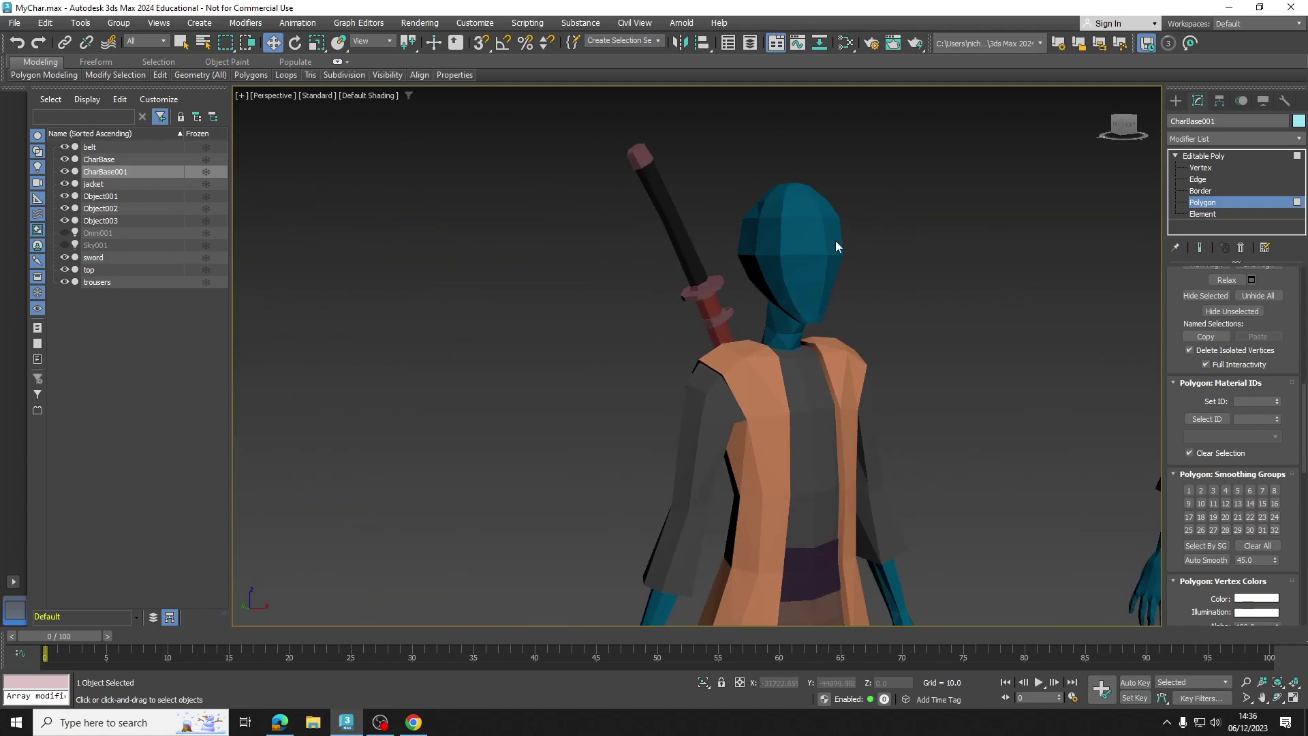
pyautogui.moveTo(758, 244); pyautogui.dragTo(596, 245, button='middle')
pyautogui.moveTo(1049, 245); pyautogui.dragTo(748, 246, button='middle')
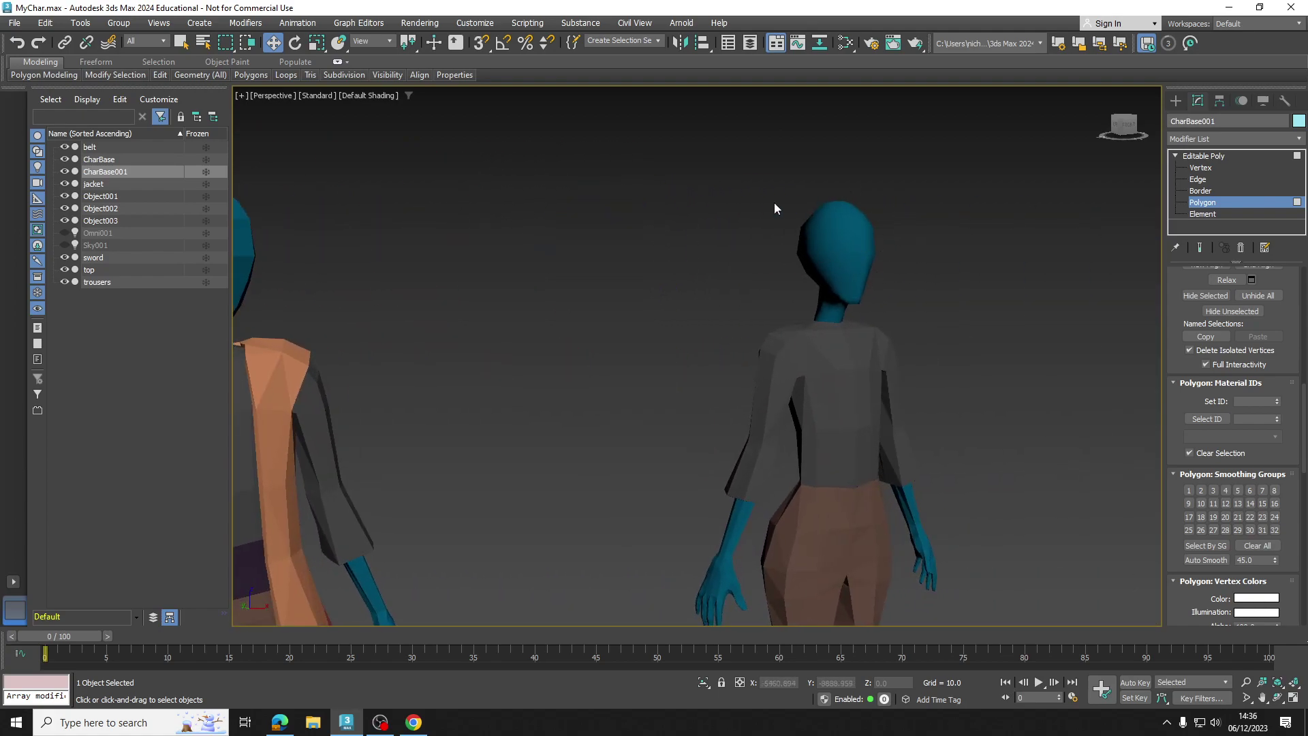
# Select the new character's head polygons again and compare both characters' shading from head to legs
pyautogui.click(833, 240)
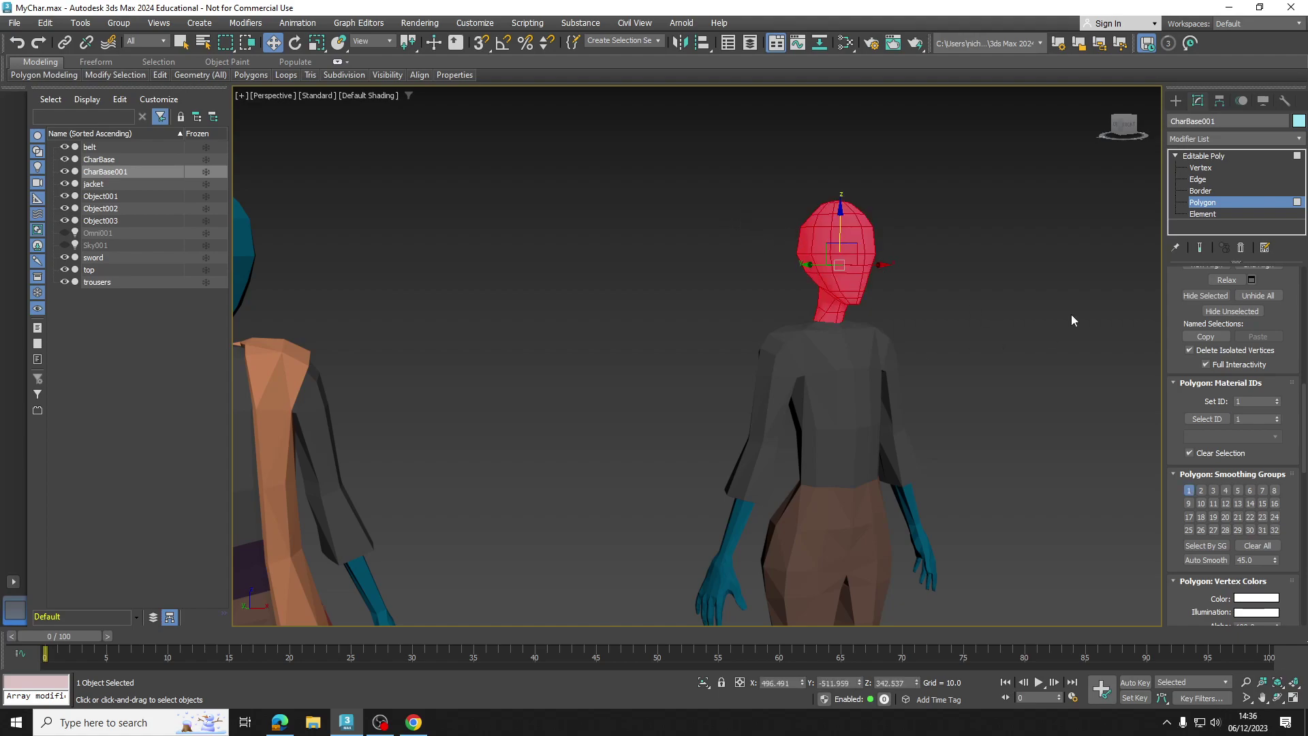
pyautogui.keyDown('alt'); pyautogui.moveTo(803, 249); pyautogui.dragTo(938, 298, button='middle'); pyautogui.keyUp('alt')
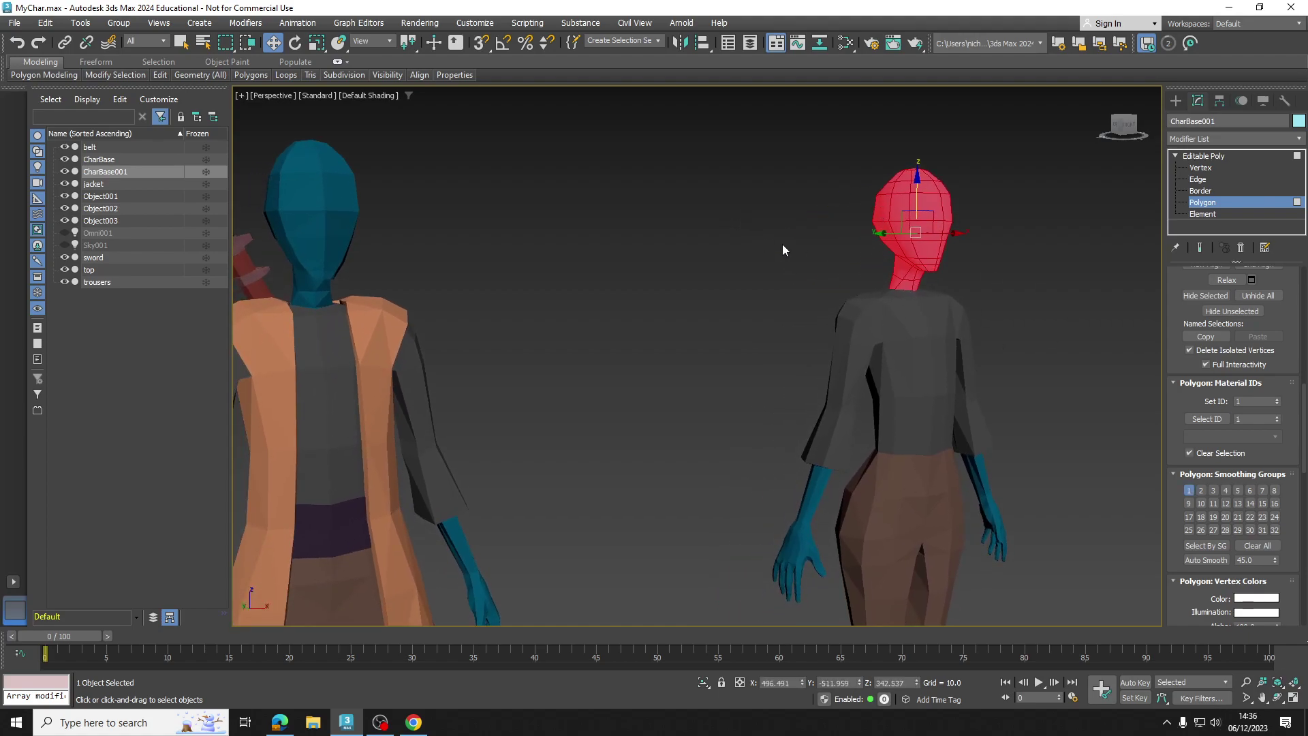
pyautogui.moveTo(863, 501); pyautogui.dragTo(1035, 313, button='middle')
pyautogui.moveTo(501, 303); pyautogui.dragTo(707, 296, button='middle')
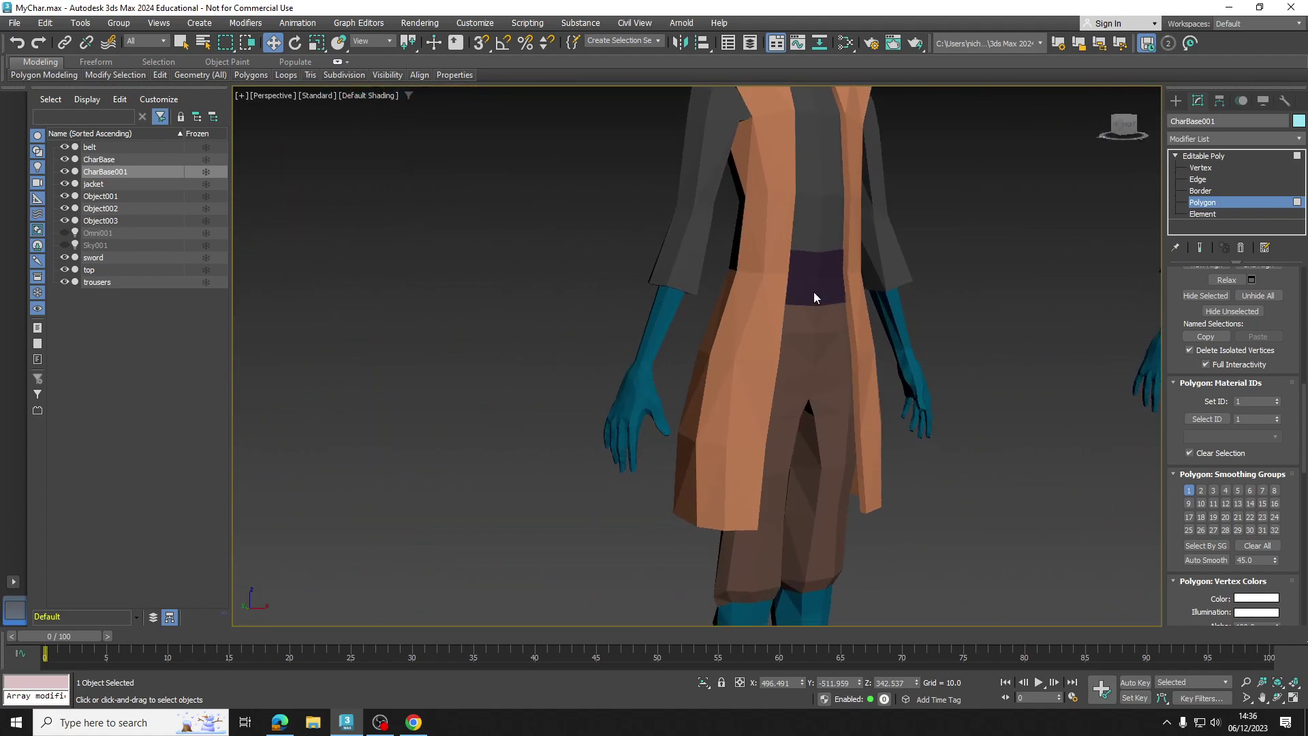
pyautogui.moveTo(802, 294); pyautogui.dragTo(599, 367, button='middle')
pyautogui.moveTo(1019, 228); pyautogui.dragTo(811, 291, button='middle')
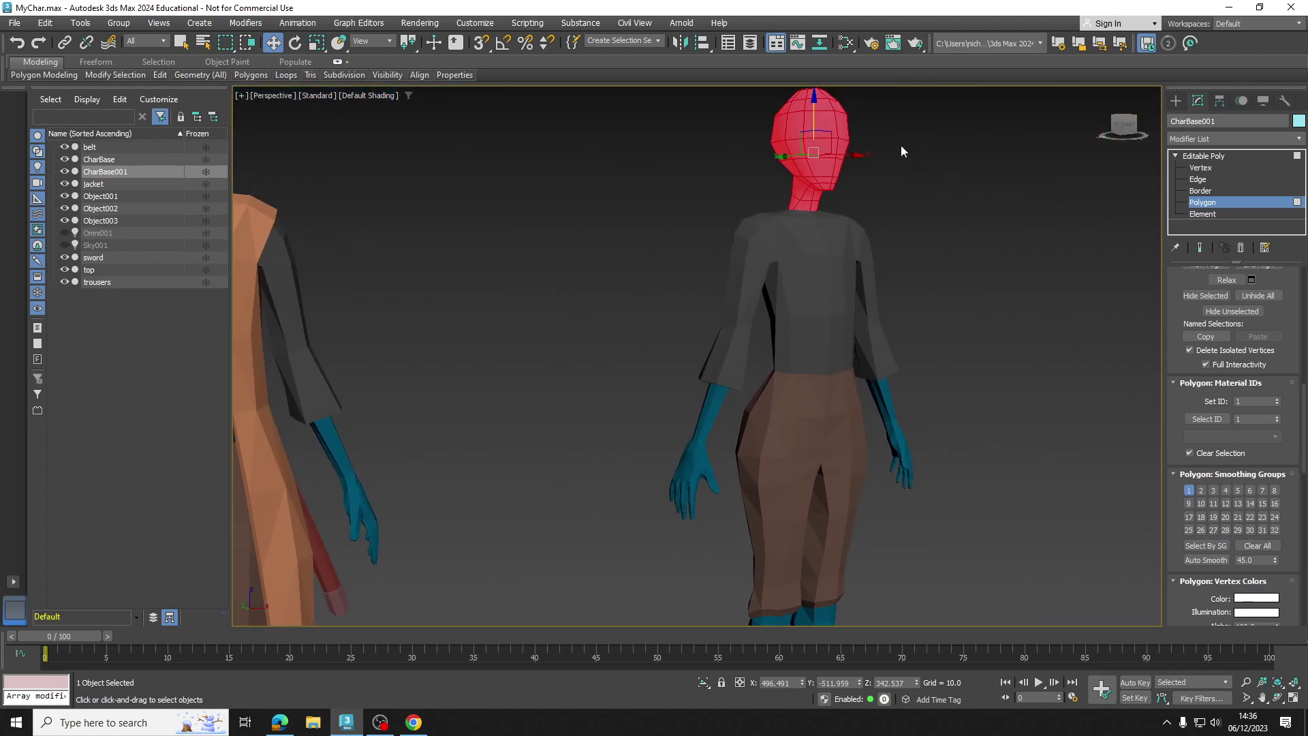
pyautogui.keyDown('alt'); pyautogui.moveTo(901, 145); pyautogui.dragTo(769, 139, button='middle'); pyautogui.keyUp('alt')
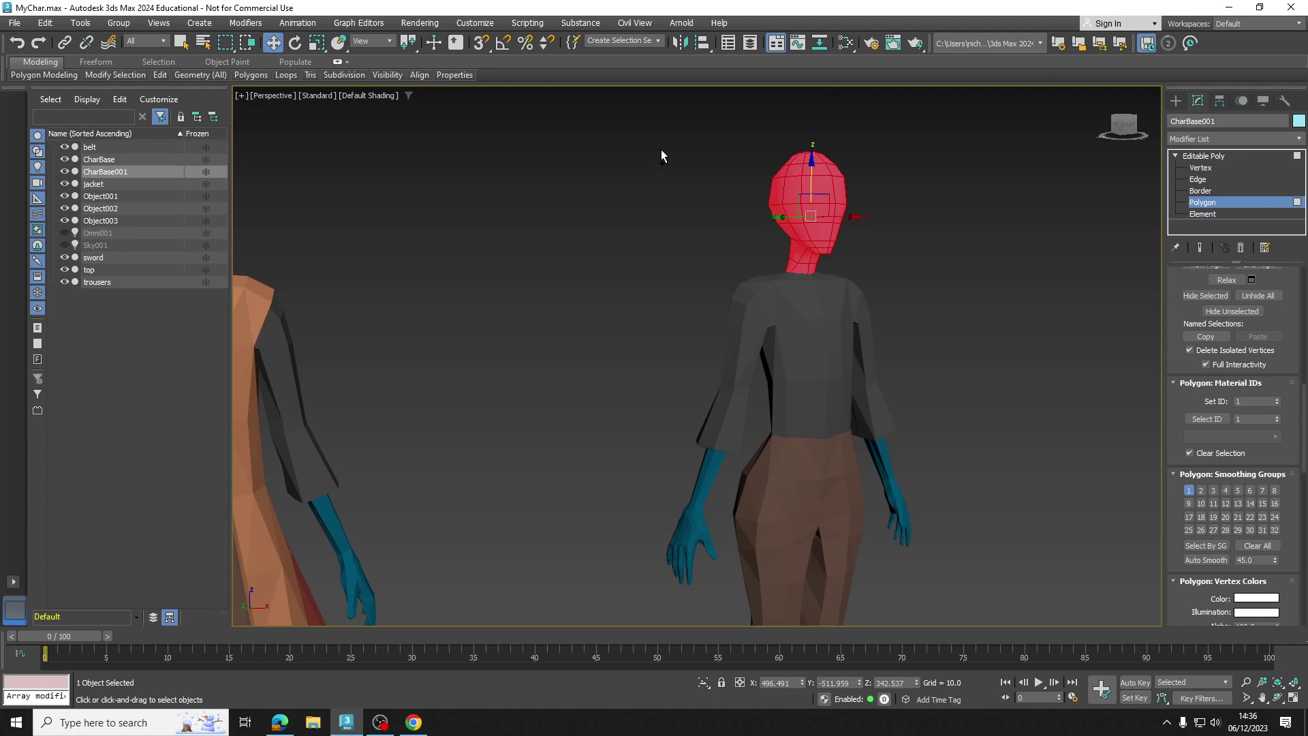
# Clear all smoothing groups from every polygon of the new character's body, leave polygon editing, and deselect the mesh
pyautogui.hotkey('ctrl', 'a')
pyautogui.moveTo(834, 409)
pyautogui.mouseDown(button='middle')
pyautogui.moveTo(834, 239)
pyautogui.moveTo(826, 408)
pyautogui.mouseUp(button='middle')
pyautogui.moveTo(802, 211); pyautogui.dragTo(774, 212, button='middle')
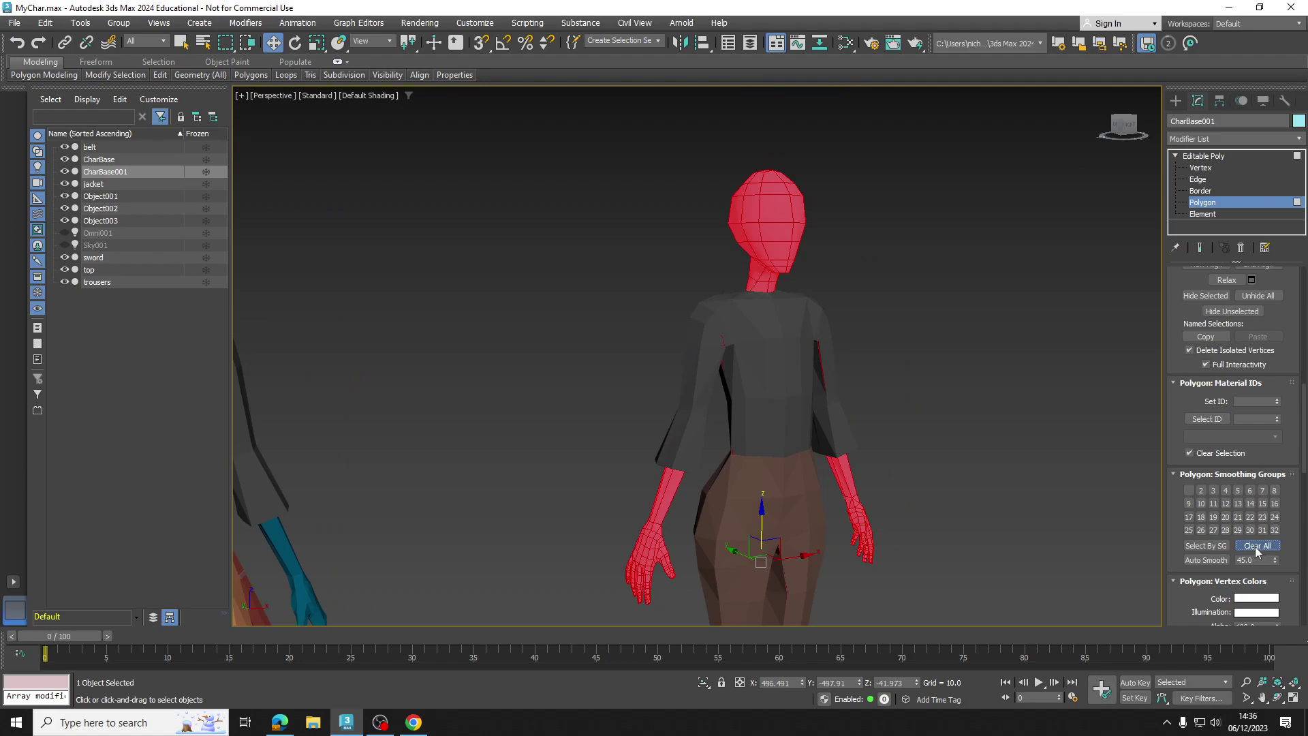
pyautogui.click(1204, 156)
pyautogui.scroll(3, 907, 246)
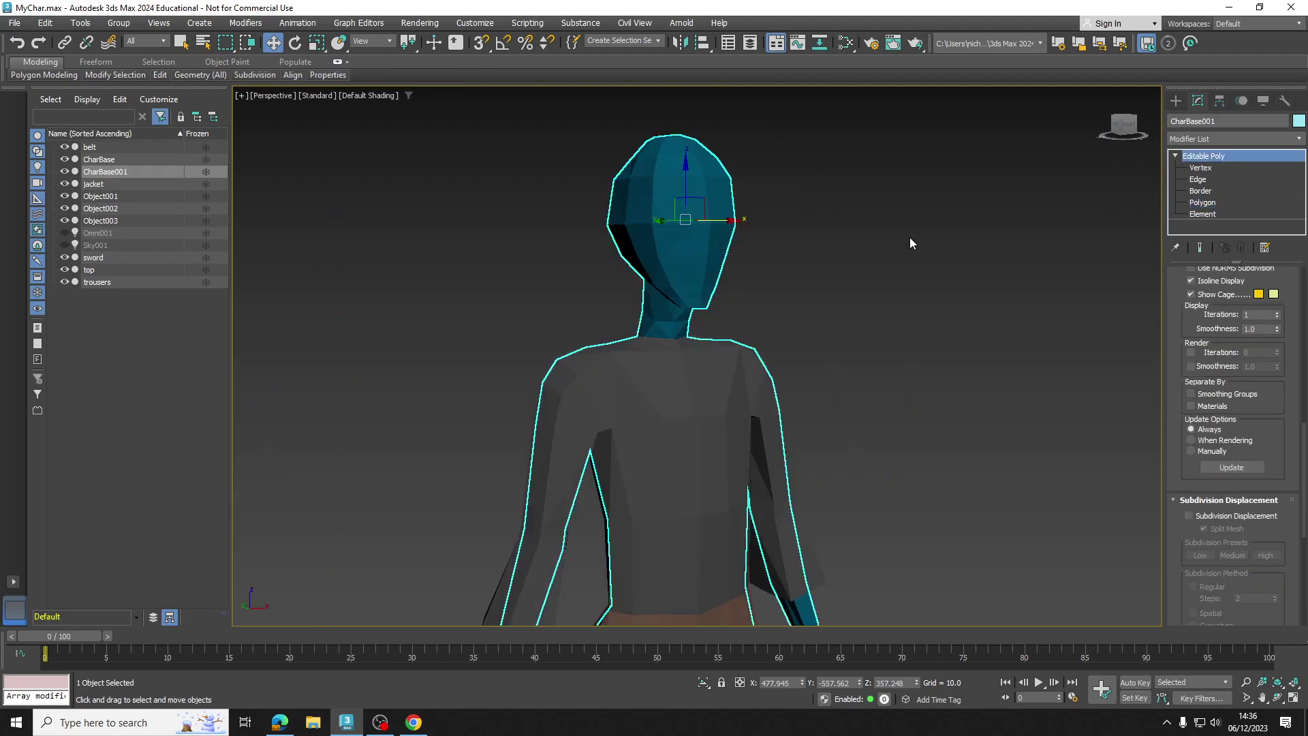
pyautogui.click(906, 252)
# Examine both full-length characters with uniform faceted shading
pyautogui.scroll(-5, 770, 258)
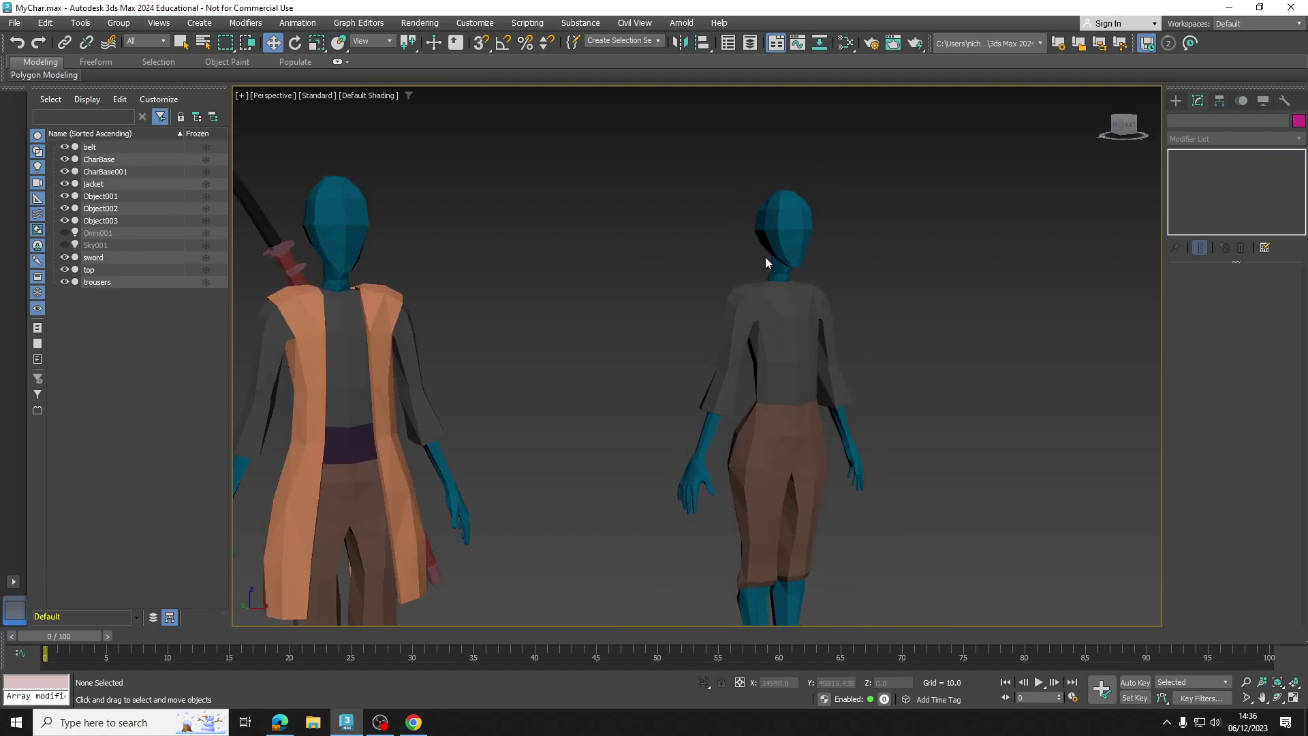
pyautogui.scroll(-2, 763, 259)
pyautogui.keyDown('alt'); pyautogui.moveTo(861, 205); pyautogui.dragTo(895, 246, button='middle'); pyautogui.keyUp('alt')
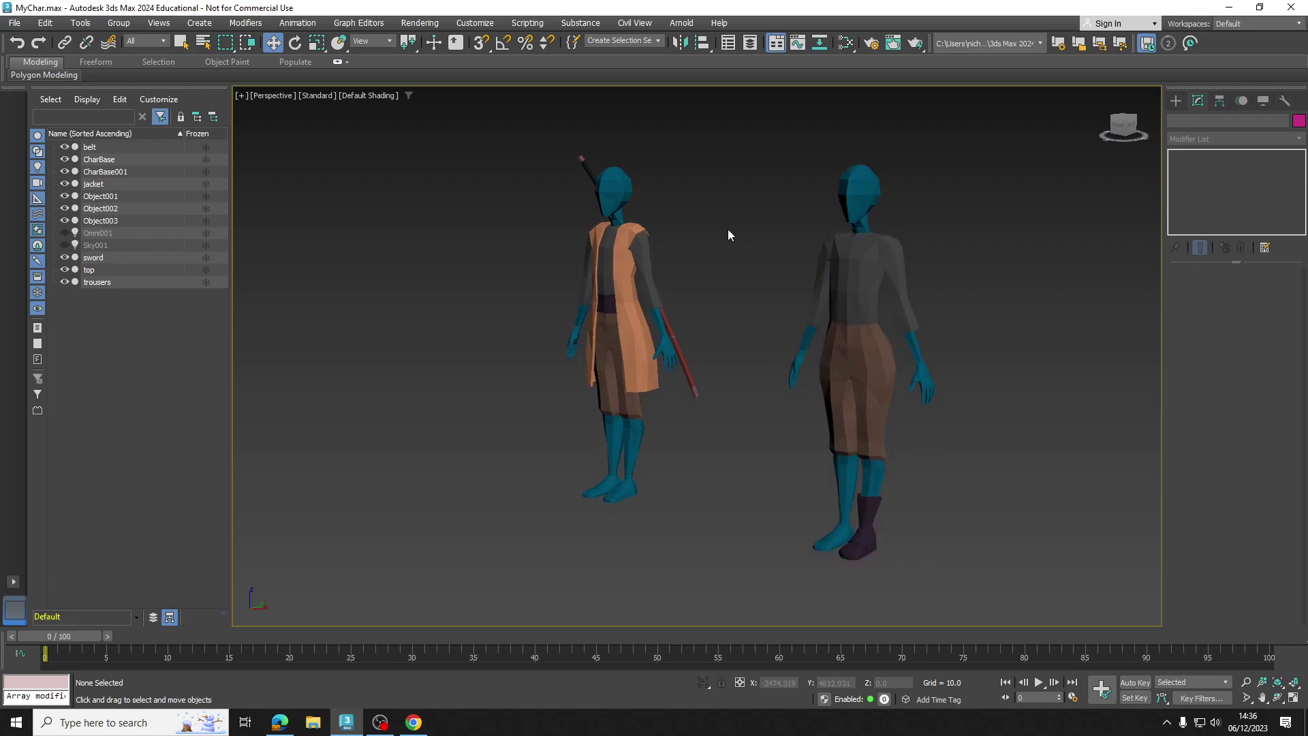
pyautogui.keyDown('alt'); pyautogui.moveTo(664, 219); pyautogui.dragTo(677, 219, button='middle'); pyautogui.keyUp('alt')
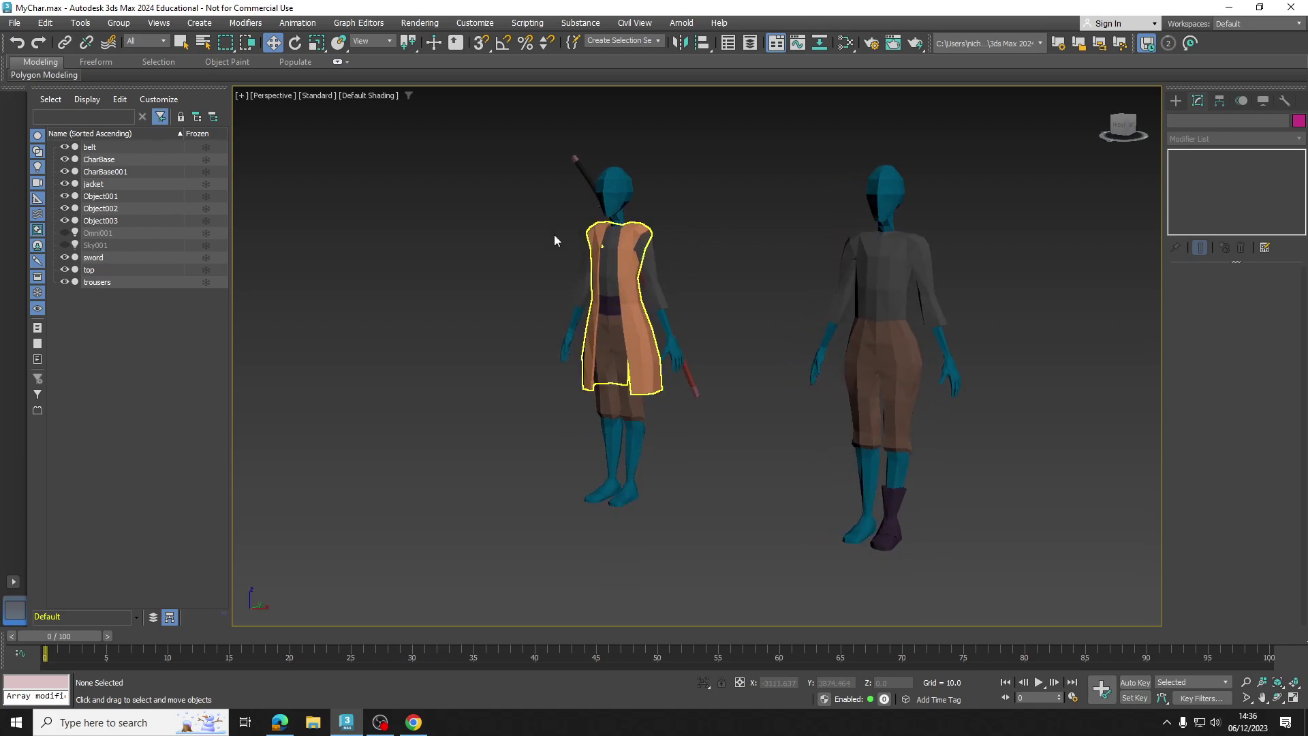
# Switch to Chrome to review the low-poly characters in the Synty Store POLYGON Series, and return to 3ds Max
pyautogui.click(417, 722)
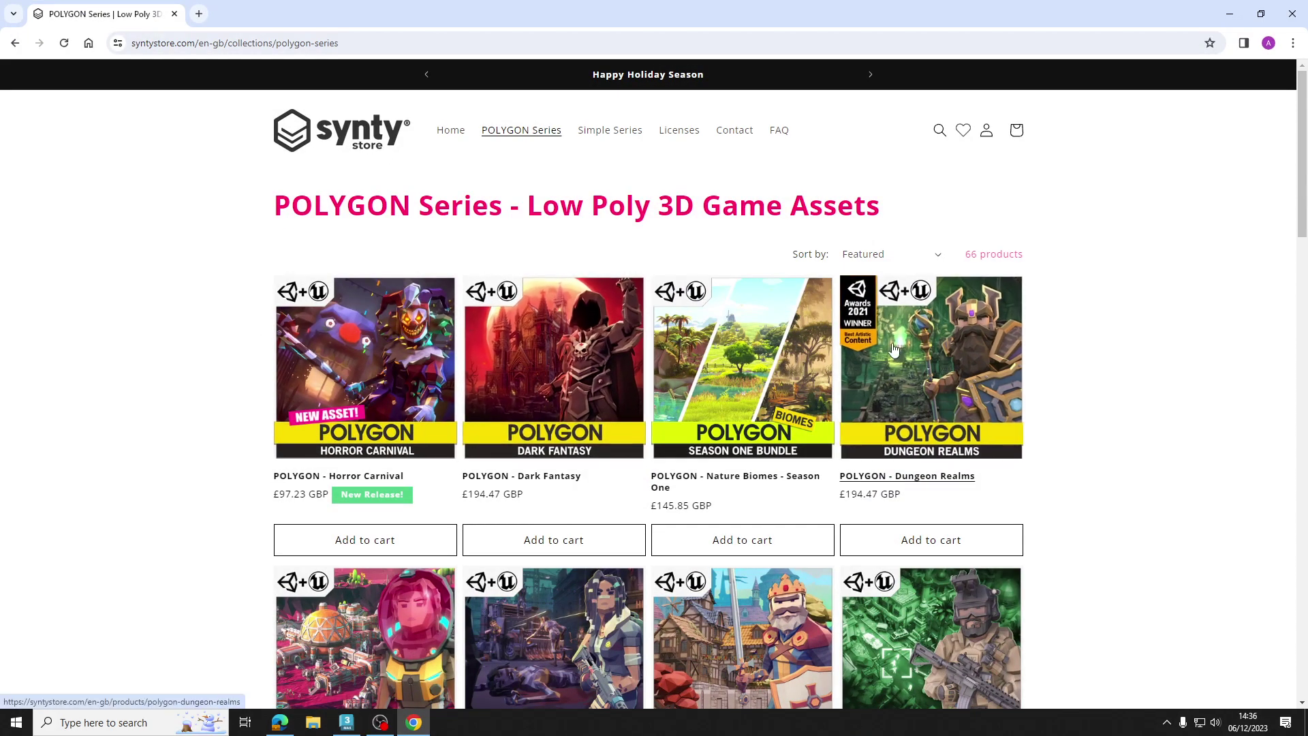
pyautogui.scroll(-7, 948, 364)
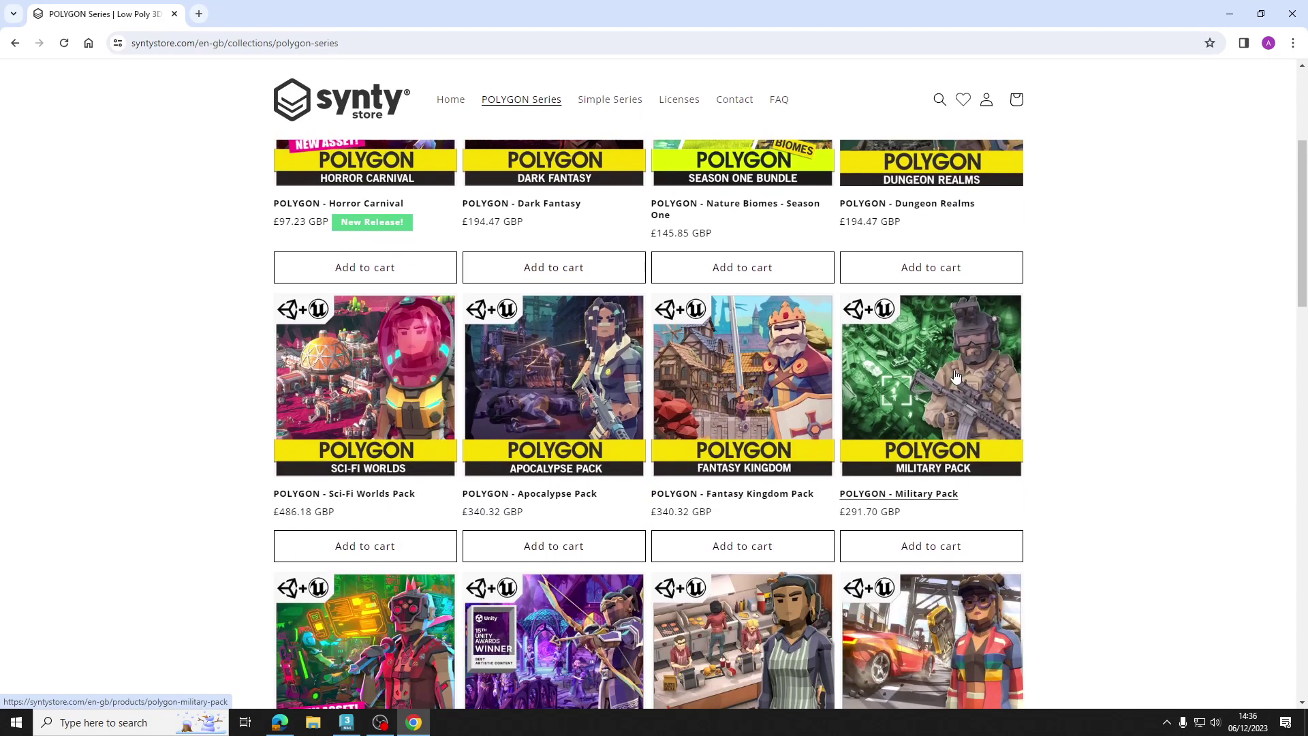
pyautogui.scroll(-5, 879, 370)
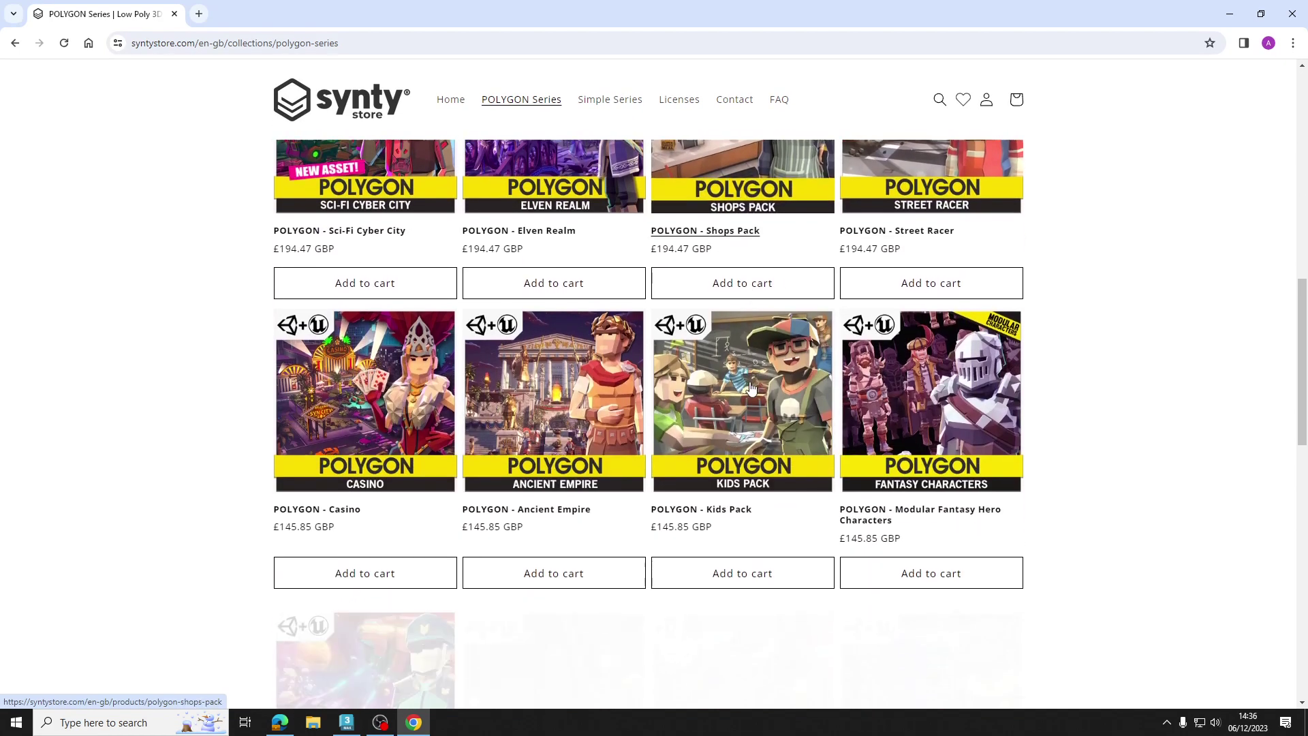
pyautogui.scroll(-3, 562, 385)
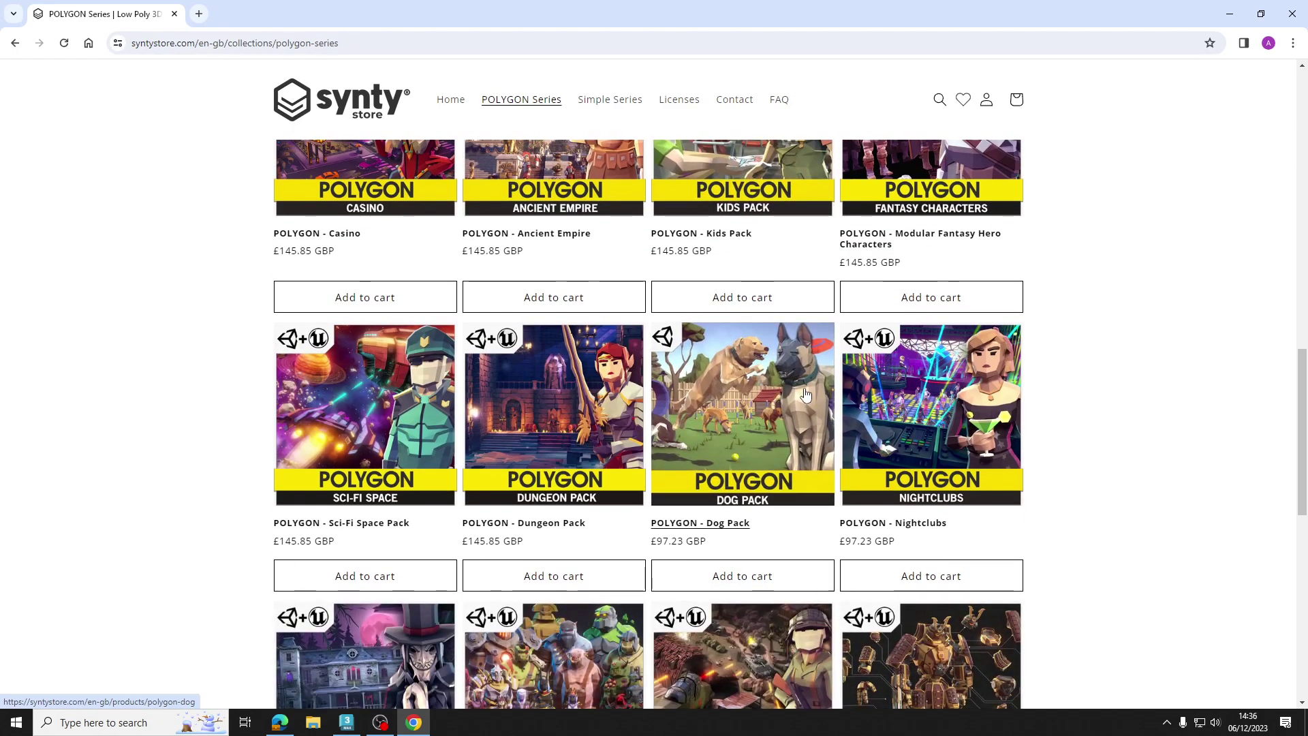
pyautogui.scroll(-4, 602, 391)
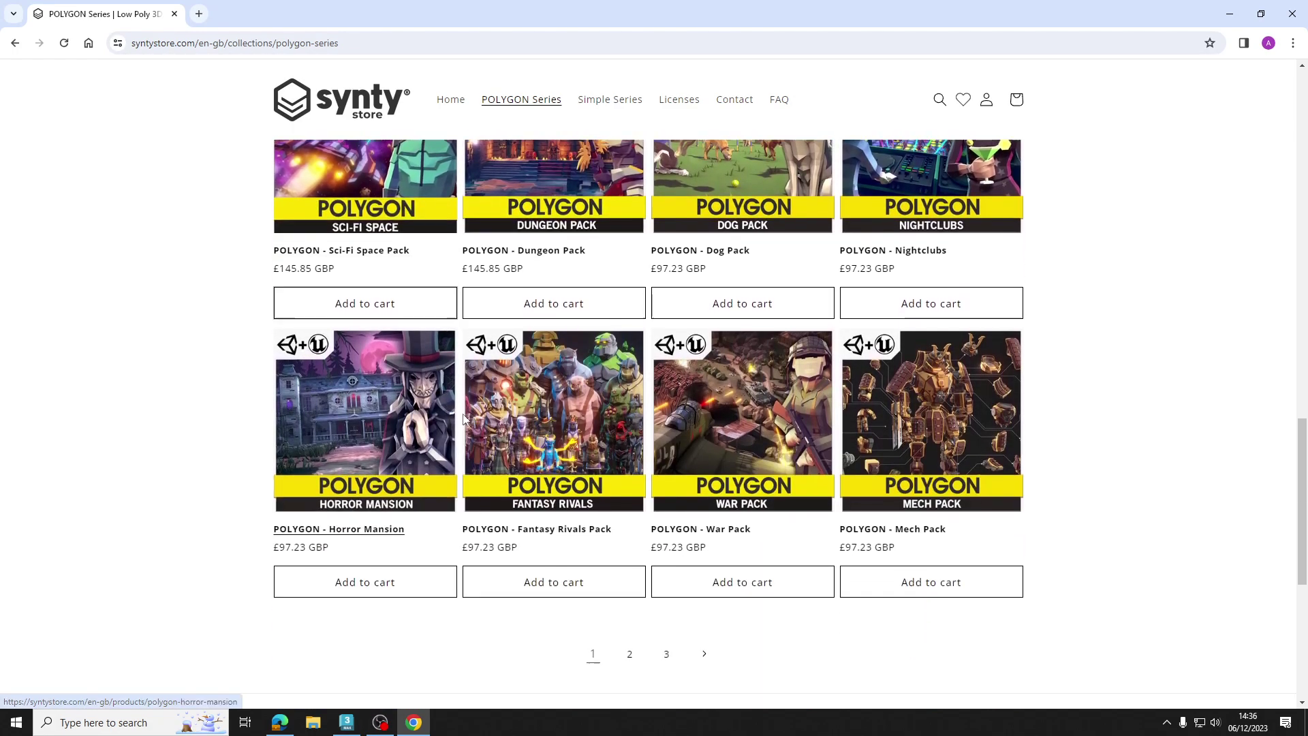
pyautogui.scroll(3, 775, 408)
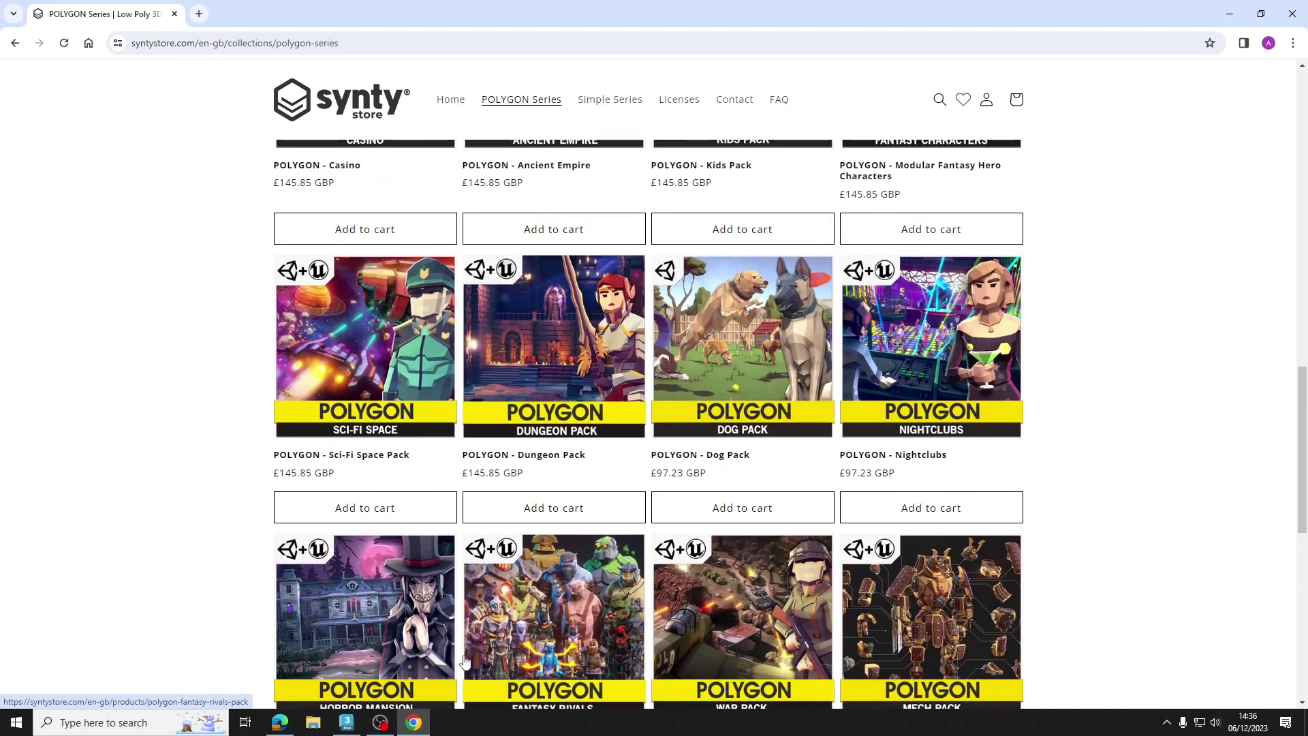
pyautogui.click(412, 724)
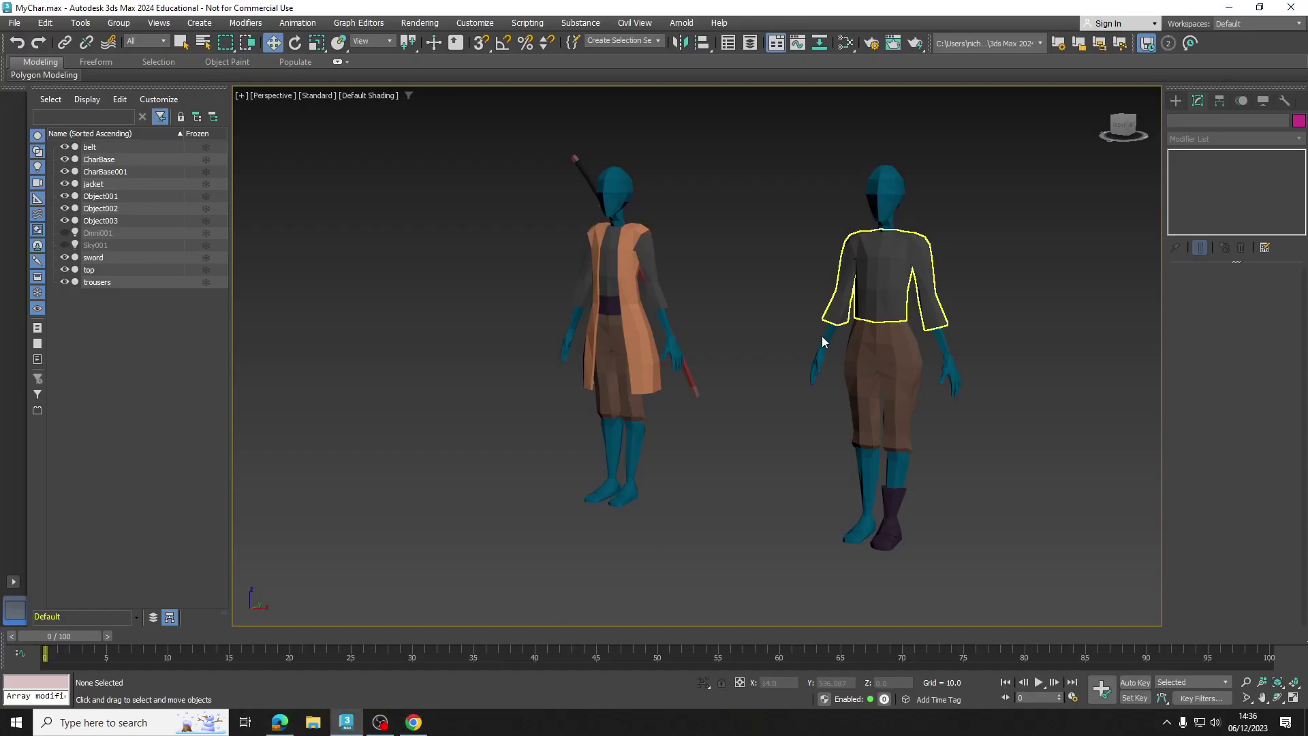
# Switch to Chrome again and look over the remaining POLYGON Series packs, ending back at the start of the collection page
pyautogui.click(414, 723)
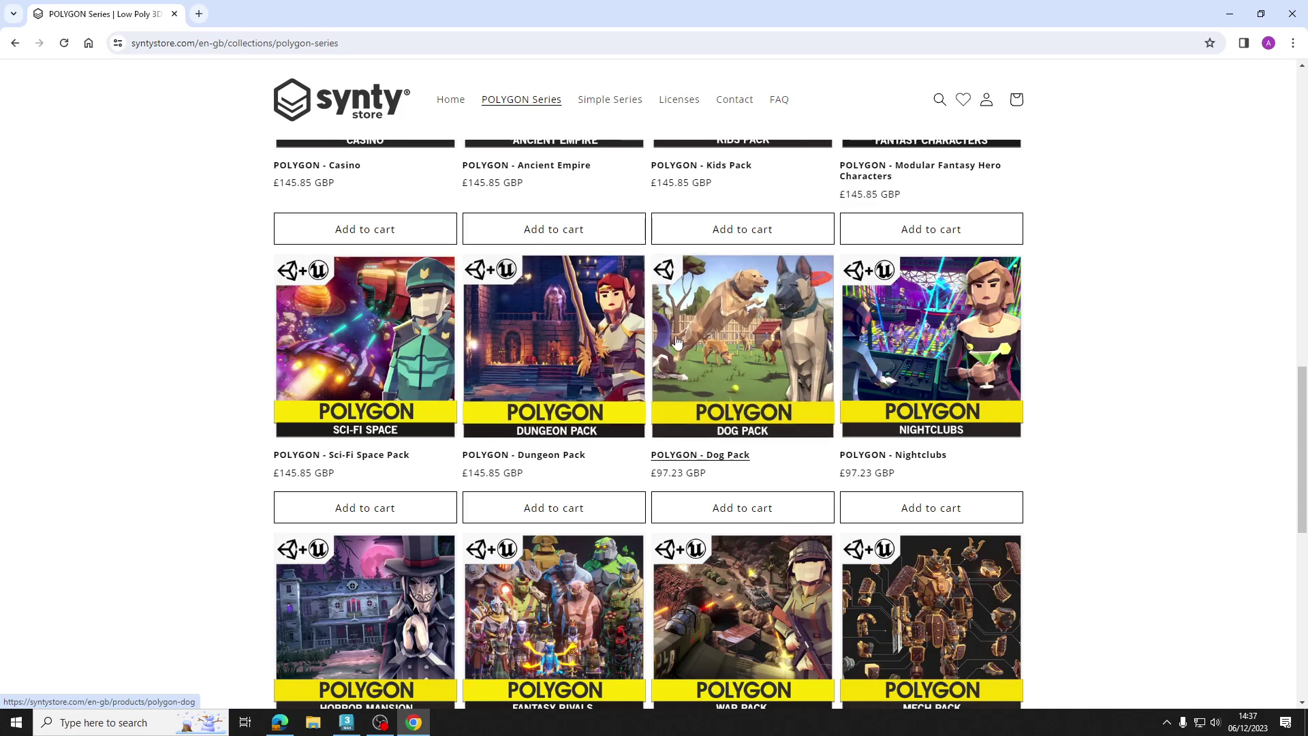
pyautogui.scroll(-5, 845, 436)
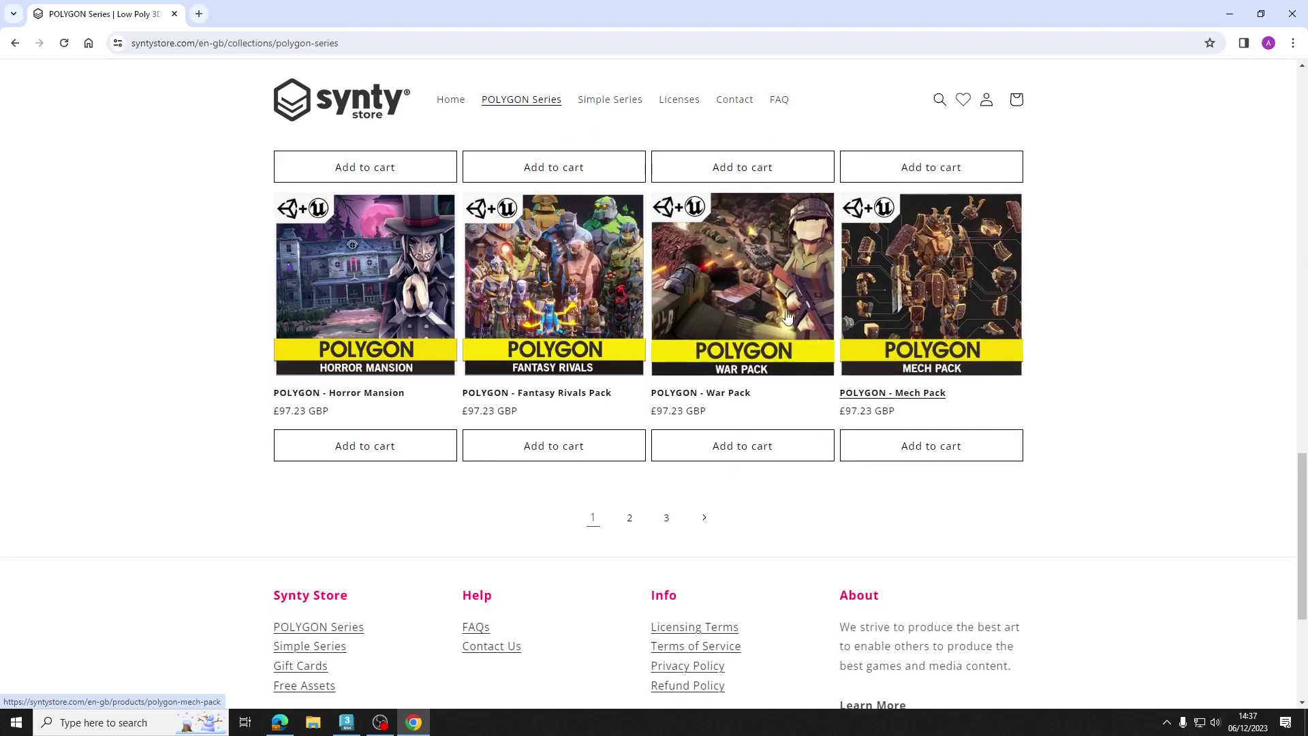
pyautogui.scroll(-2, 605, 338)
pyautogui.scroll(3, 660, 317)
pyautogui.scroll(20, 664, 315)
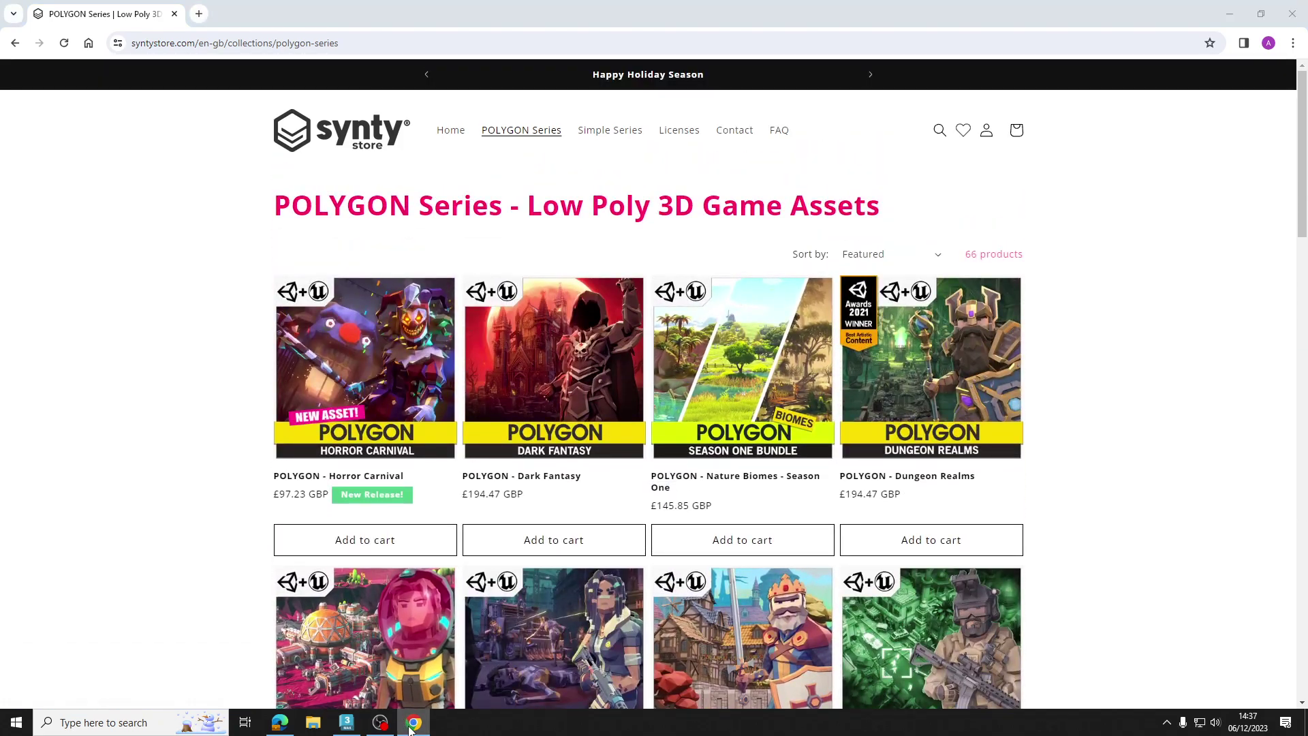
# Switch back to 3ds Max and inspect both clothed characters up close
pyautogui.click(414, 722)
pyautogui.moveTo(731, 331); pyautogui.dragTo(709, 353, button='middle')
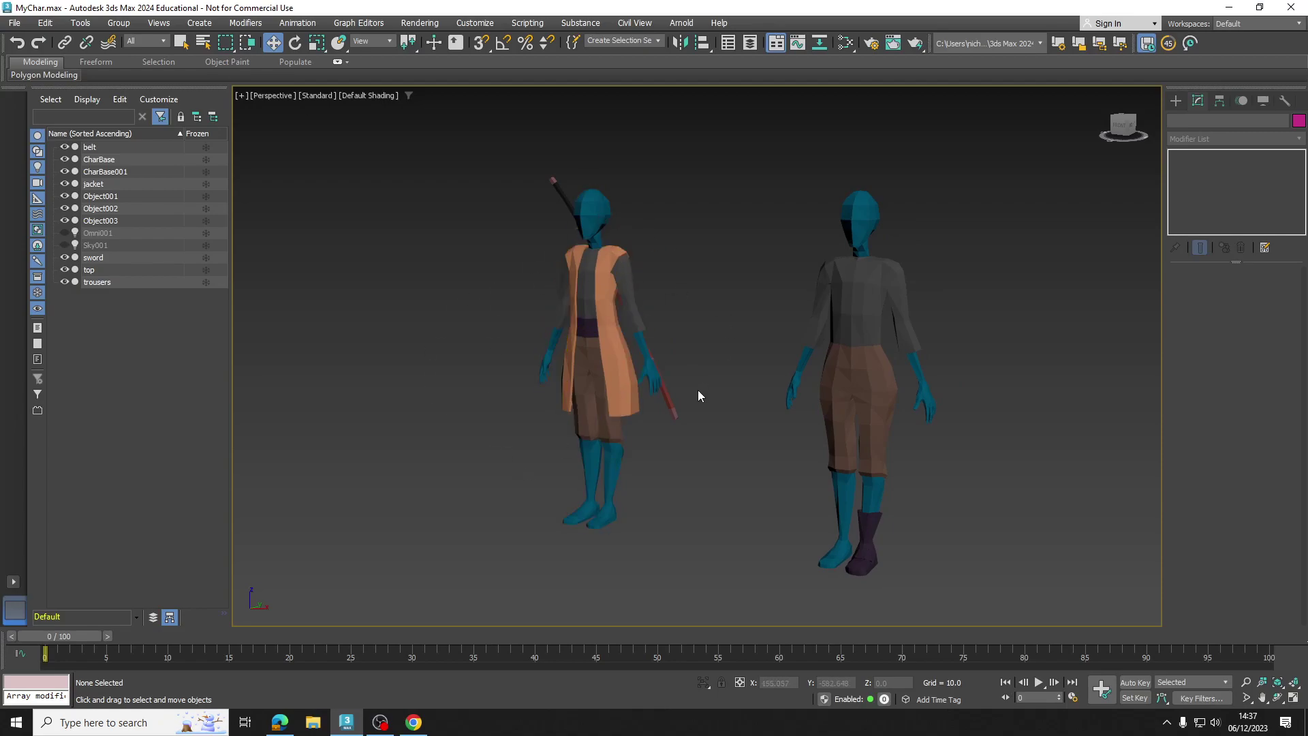
pyautogui.scroll(-1, 687, 438)
pyautogui.scroll(5, 669, 433)
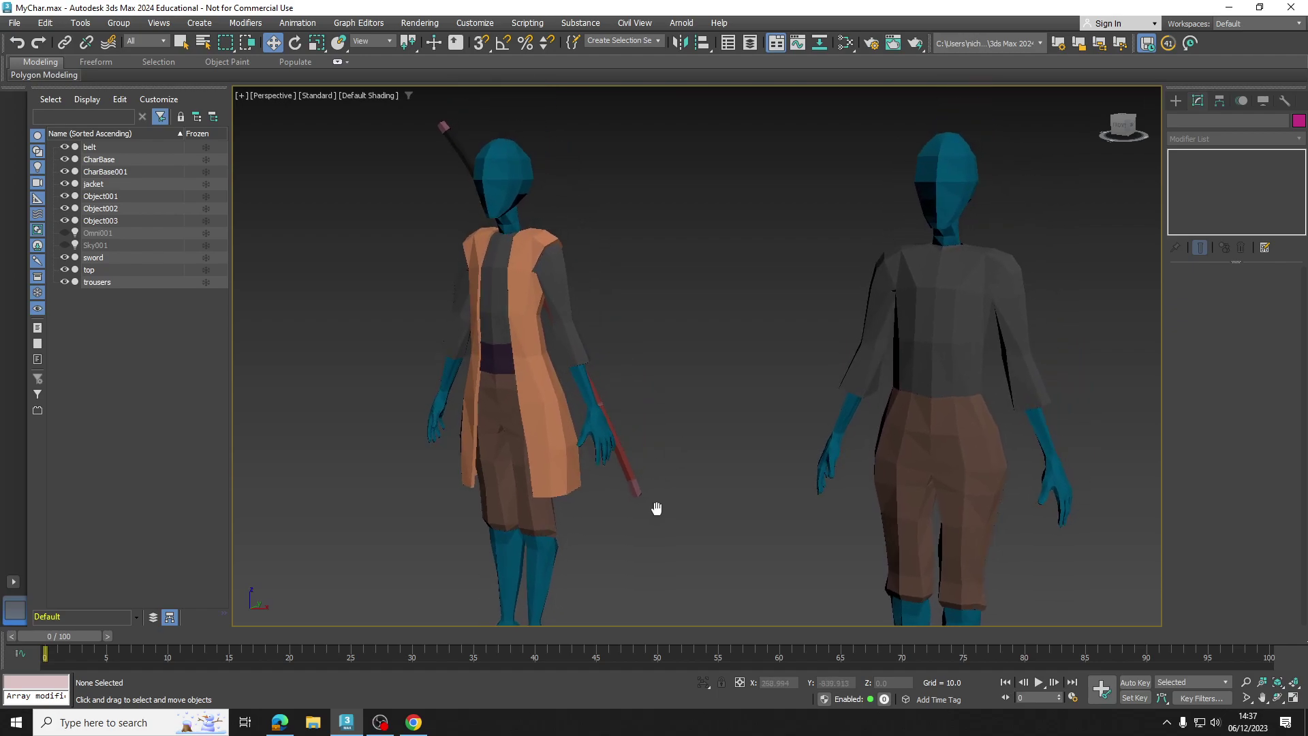